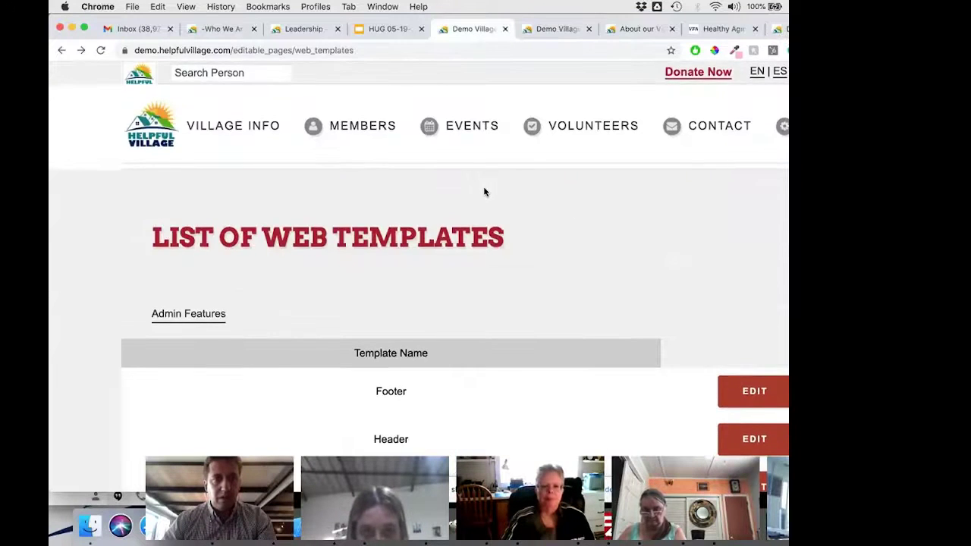
# - Look through the list of available web templates, from the footer and header to the web elements
pyautogui.scroll(-4, 484, 192)
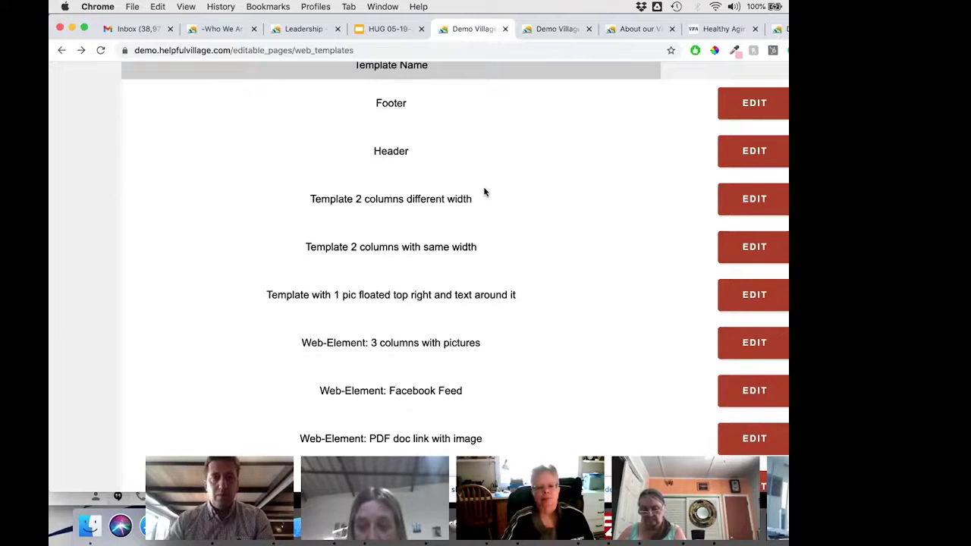
pyautogui.scroll(-1, 483, 191)
pyautogui.scroll(2, 455, 171)
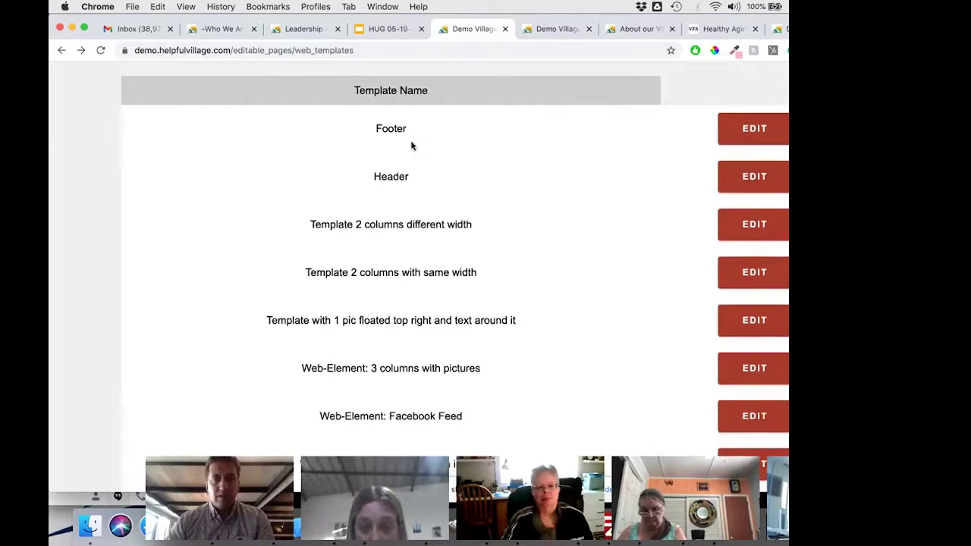
pyautogui.scroll(2, 411, 145)
pyautogui.scroll(-5, 411, 144)
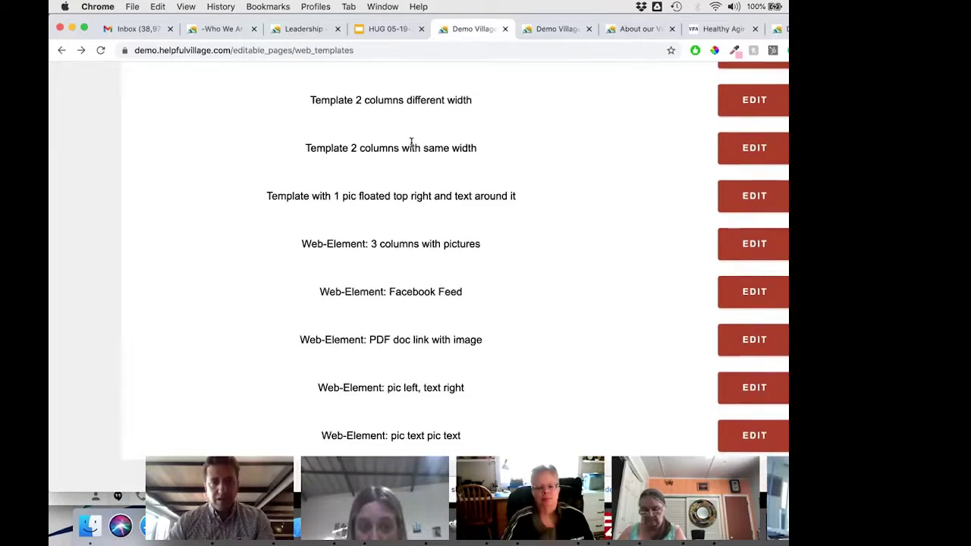
pyautogui.scroll(1, 411, 142)
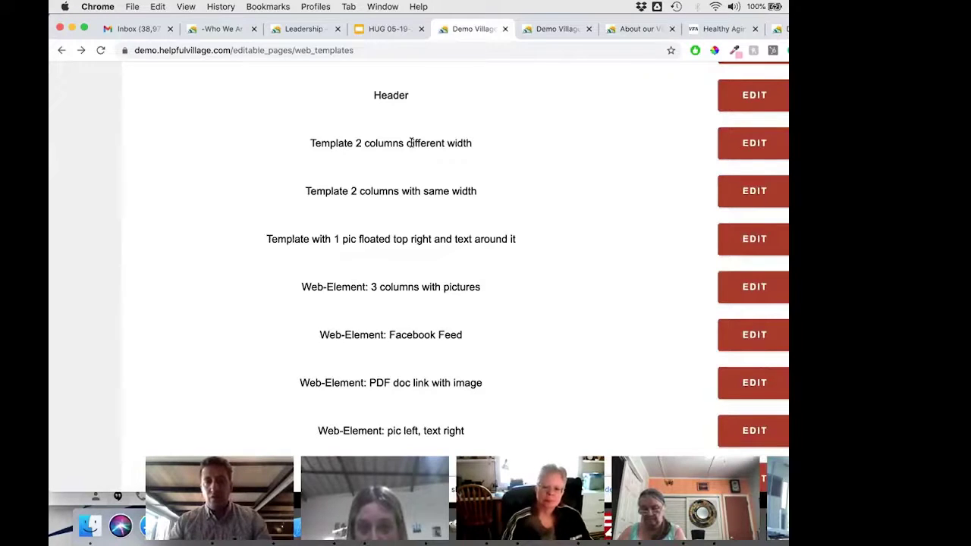
pyautogui.scroll(2, 411, 142)
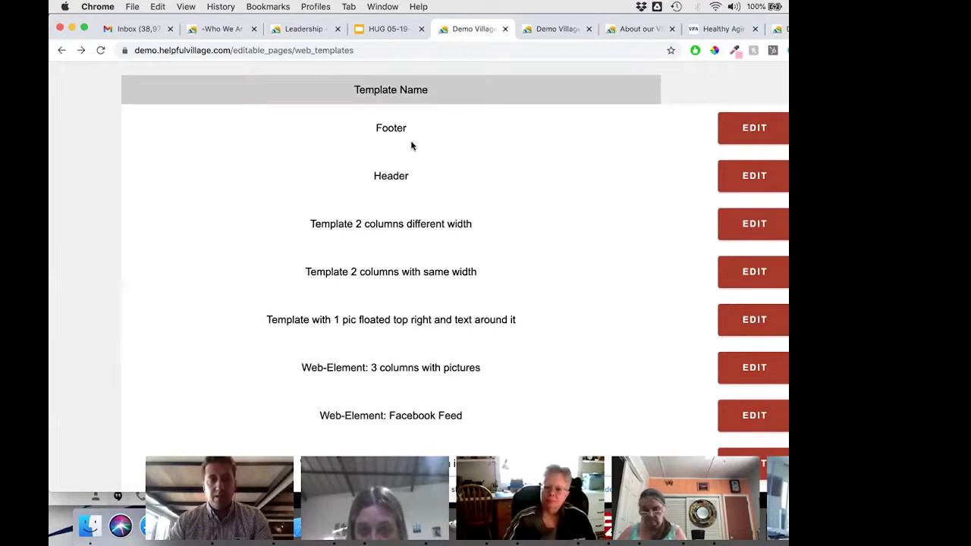
pyautogui.scroll(2, 411, 145)
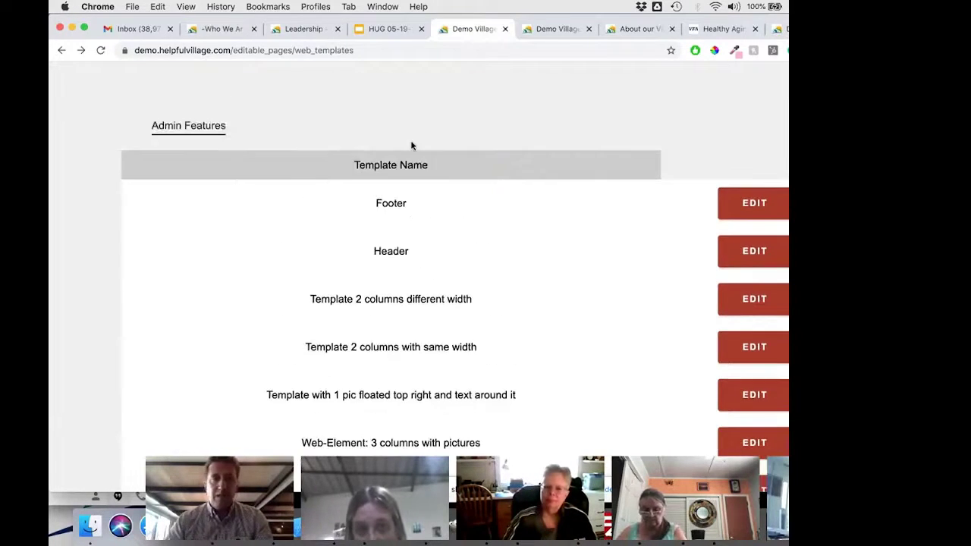
pyautogui.scroll(5, 390, 188)
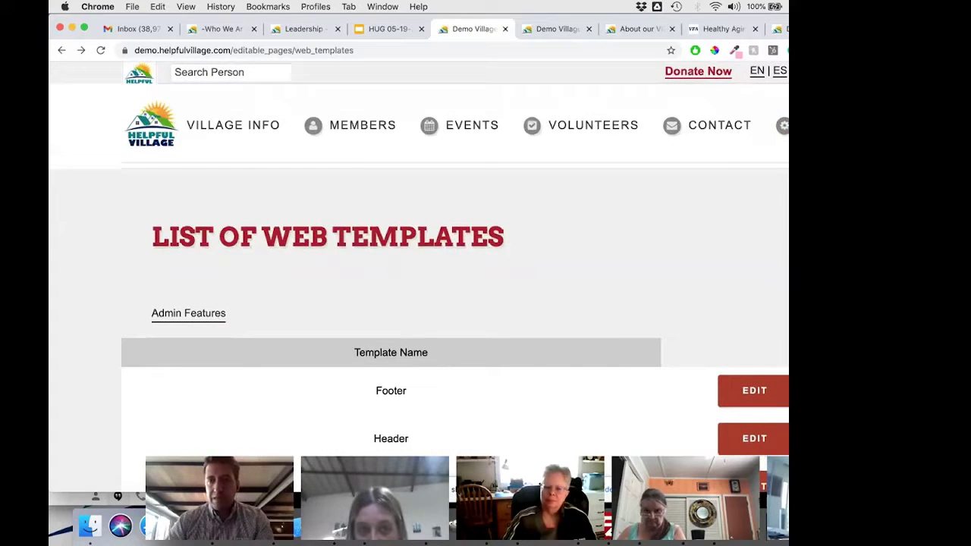
# - Go to the site settings and open the web templates list from the website section
pyautogui.moveTo(783, 125)
pyautogui.click(782, 336)
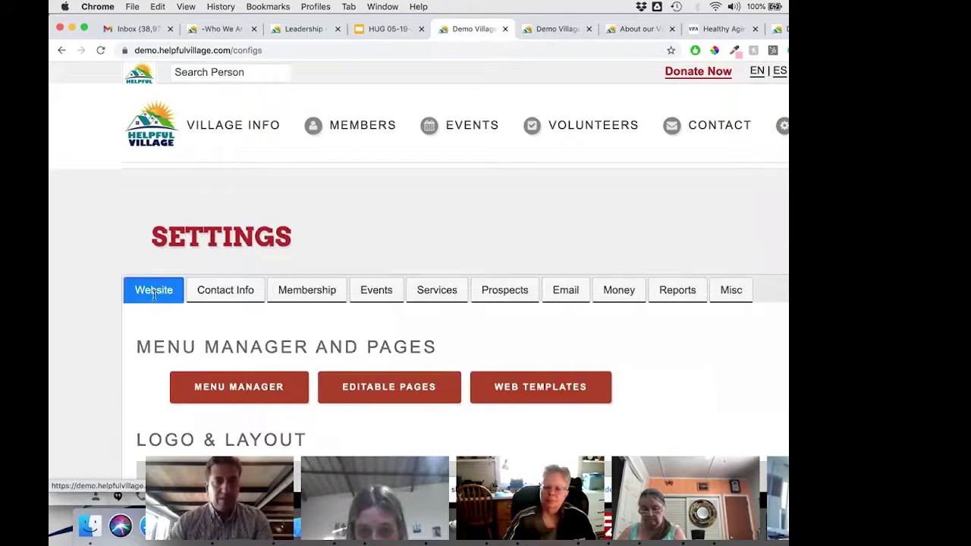
pyautogui.scroll(-5, 152, 293)
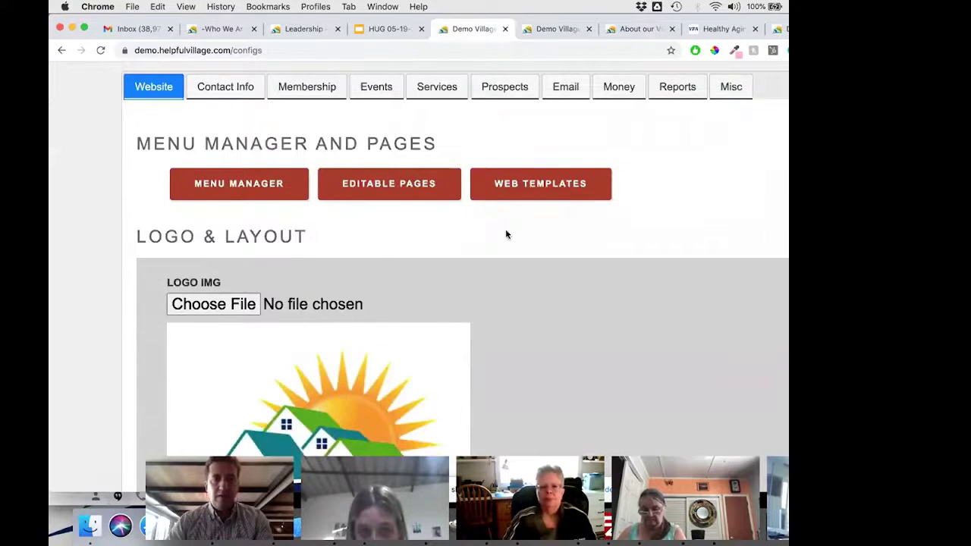
pyautogui.click(557, 188)
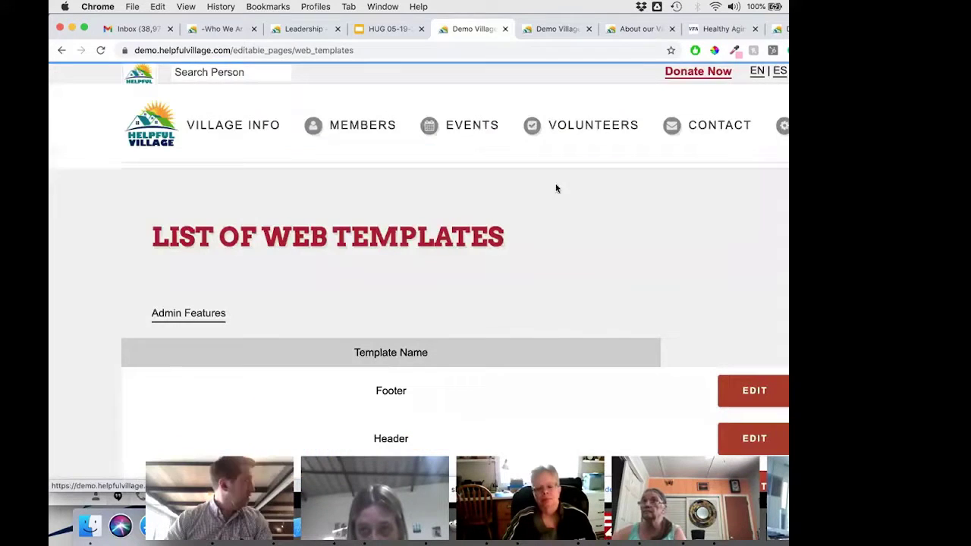
# - Open the Footer template for editing, view its content, and return to the web templates list
pyautogui.scroll(-4, 584, 189)
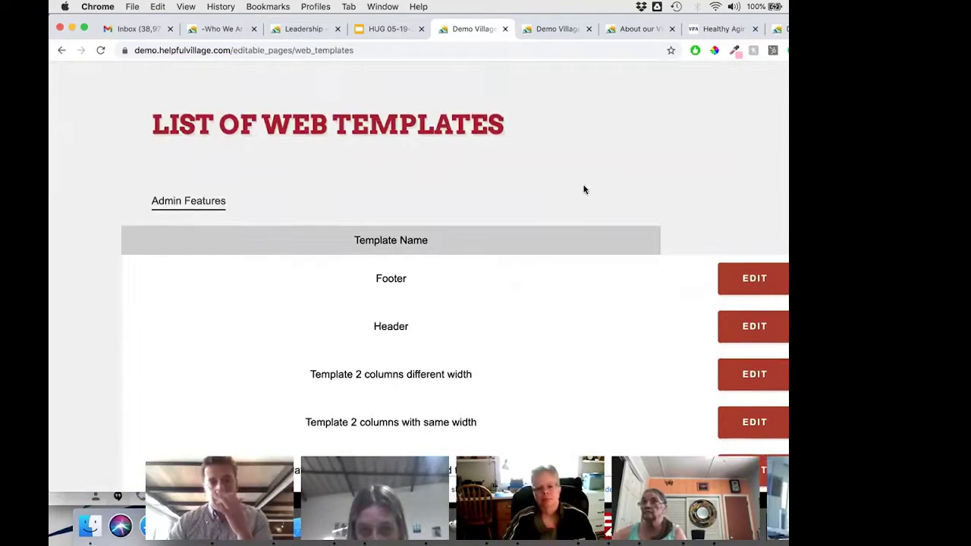
pyautogui.scroll(-1, 584, 190)
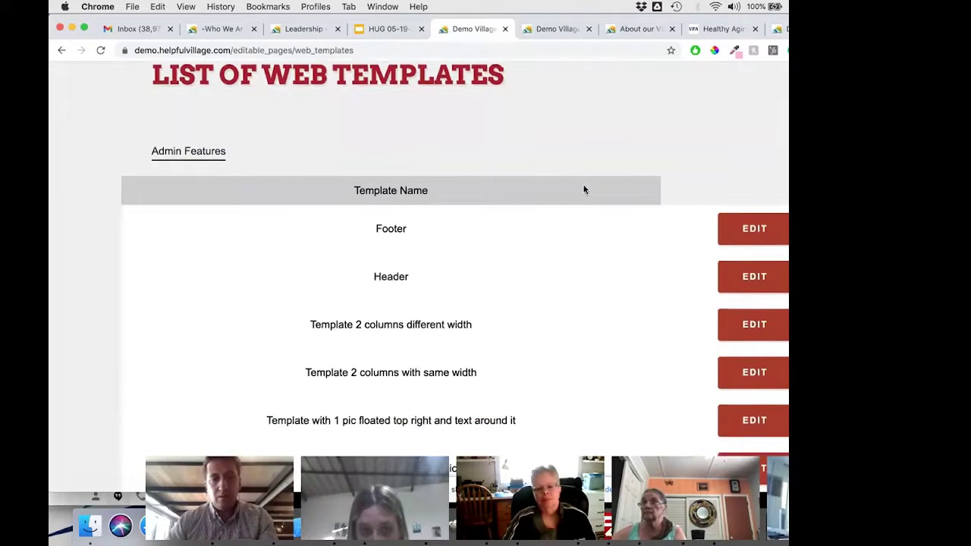
pyautogui.scroll(-14, 449, 390)
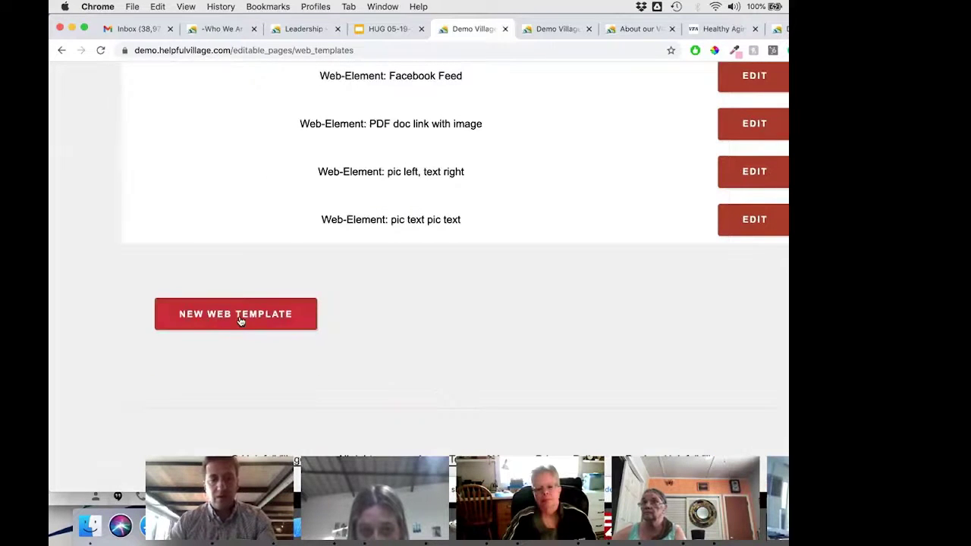
pyautogui.scroll(12, 255, 328)
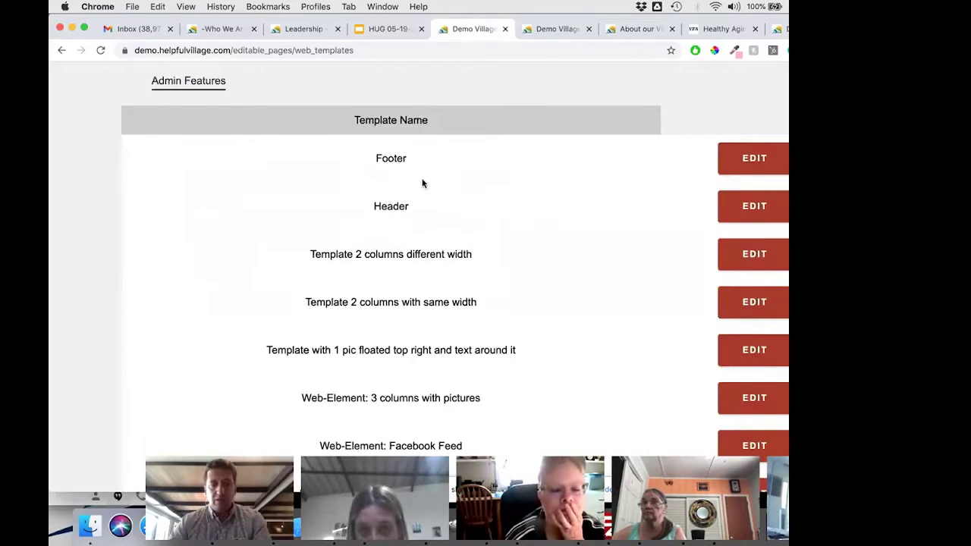
pyautogui.scroll(-1, 422, 183)
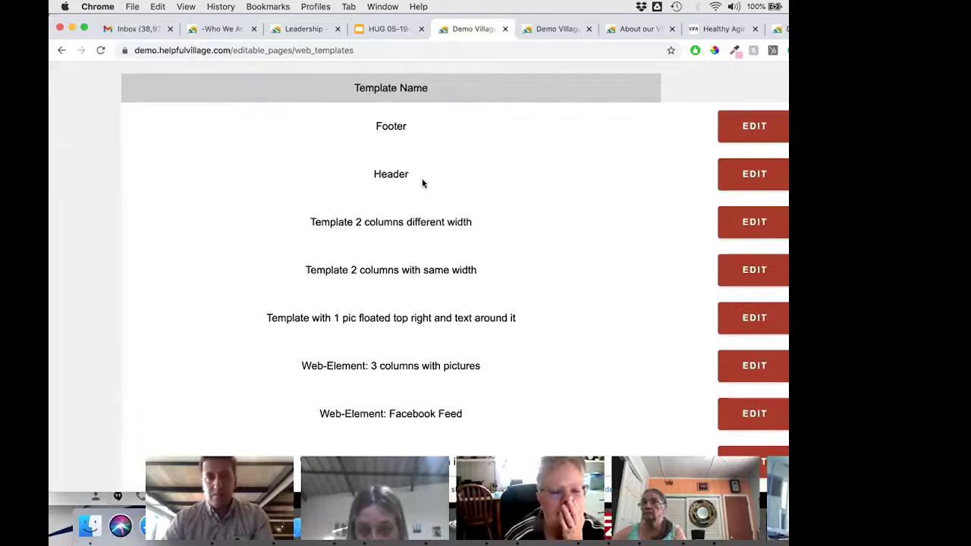
pyautogui.scroll(-1, 549, 137)
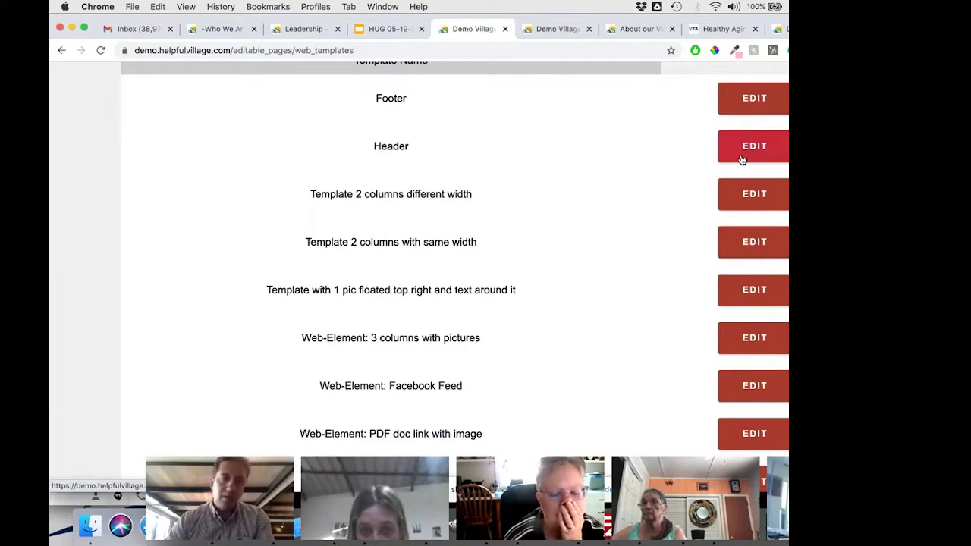
pyautogui.click(744, 107)
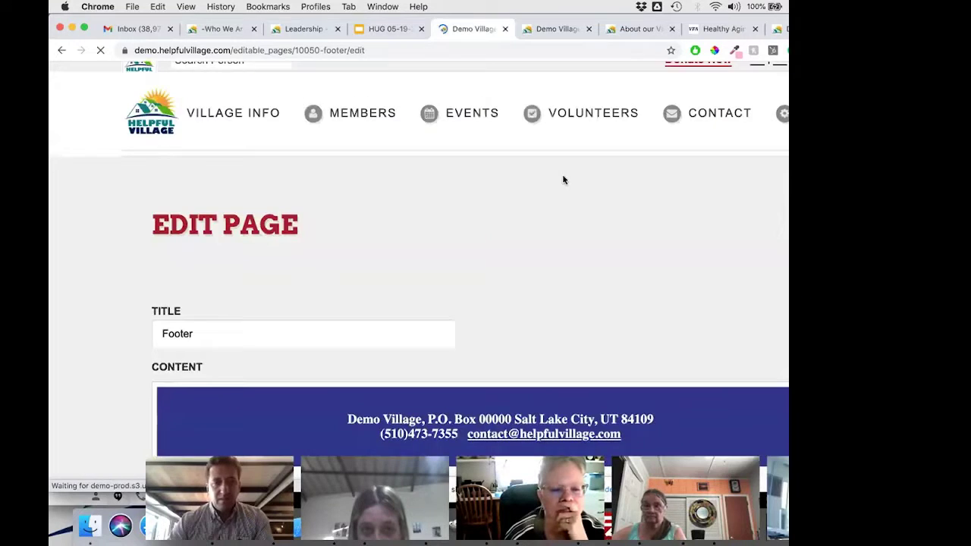
pyautogui.scroll(-4, 564, 178)
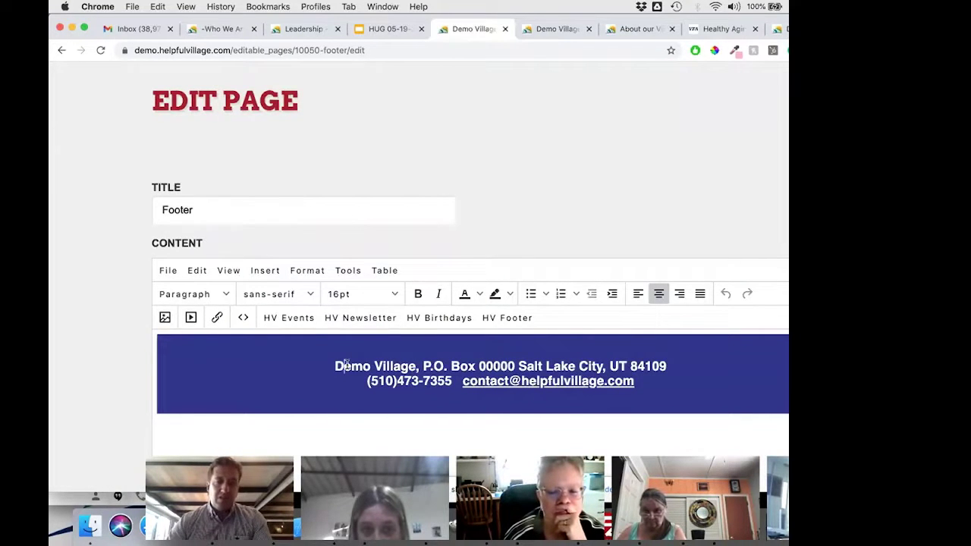
pyautogui.click(60, 52)
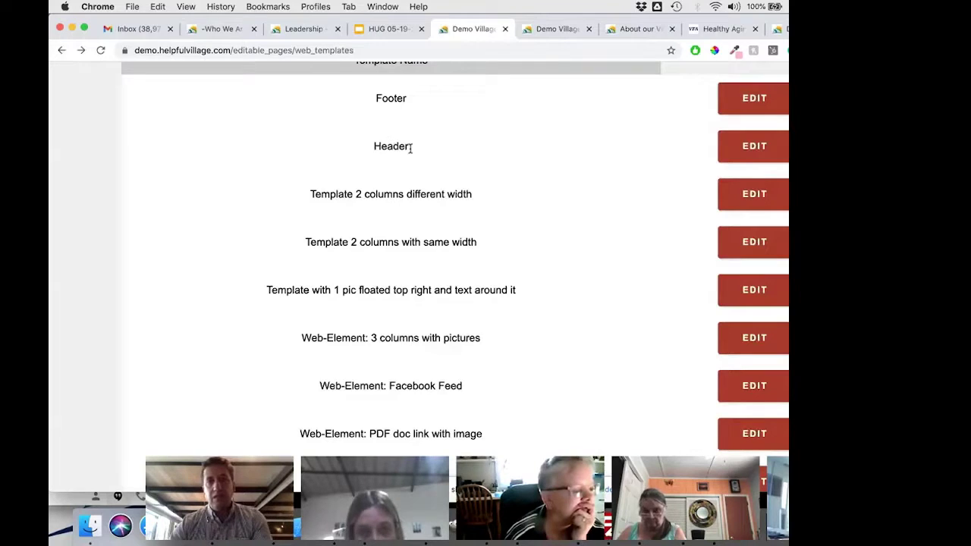
# - Open the Header template for editing and examine its logo and title text
pyautogui.click(753, 151)
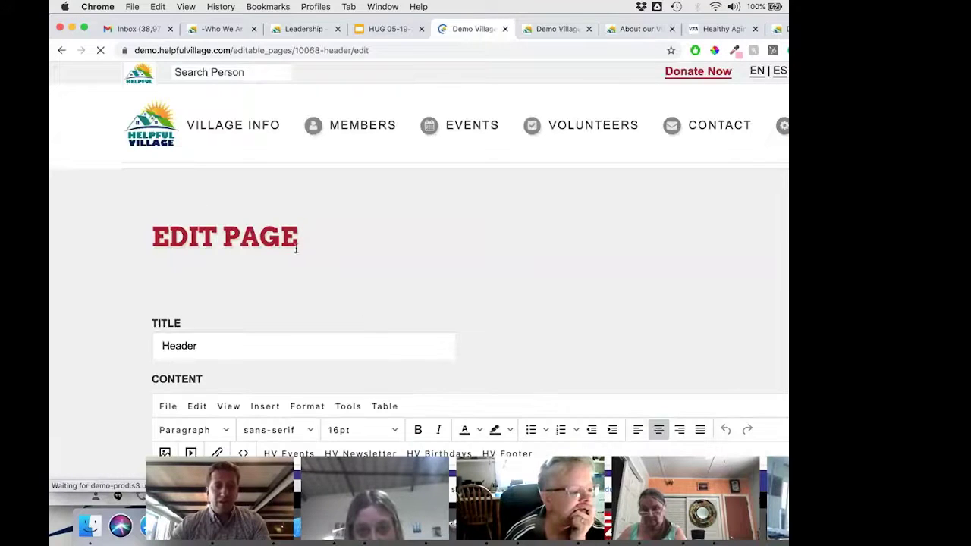
pyautogui.scroll(-3, 151, 184)
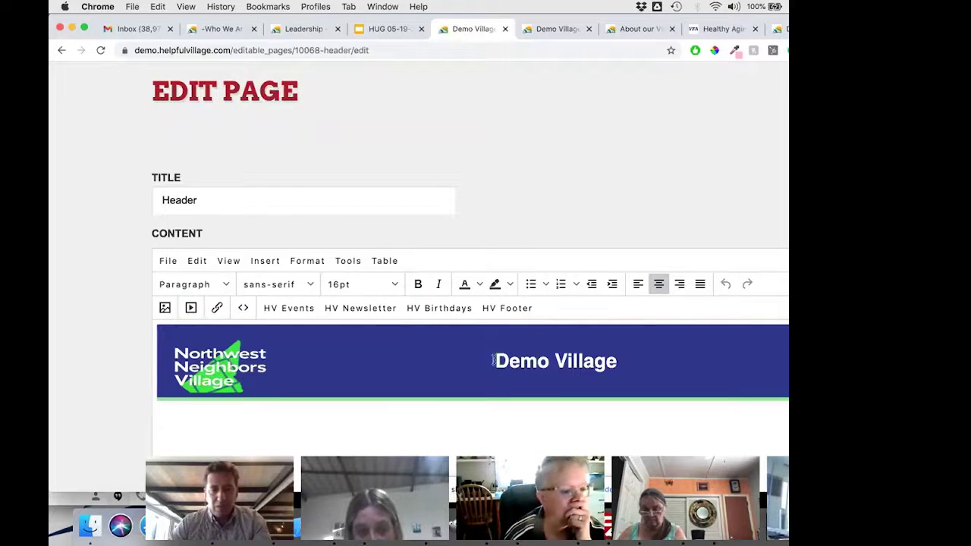
pyautogui.scroll(-2, 447, 357)
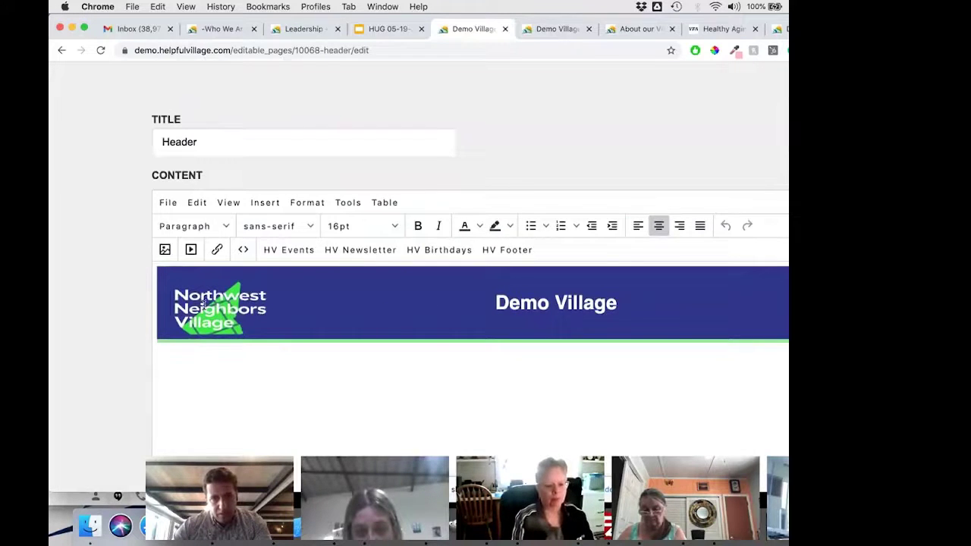
pyautogui.click(203, 305)
pyautogui.click(555, 304)
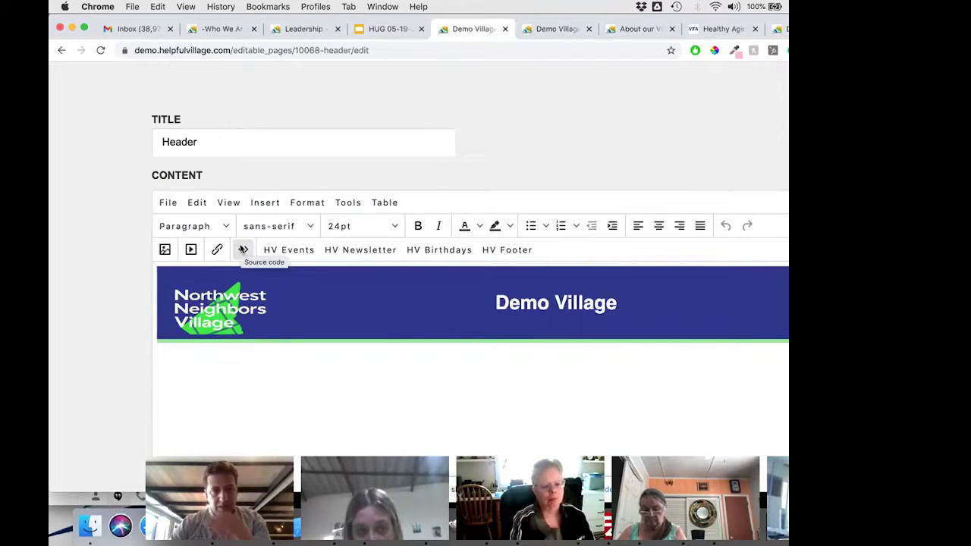
# - View the image upload option for the header logo and close the image settings without saving
pyautogui.click(210, 302)
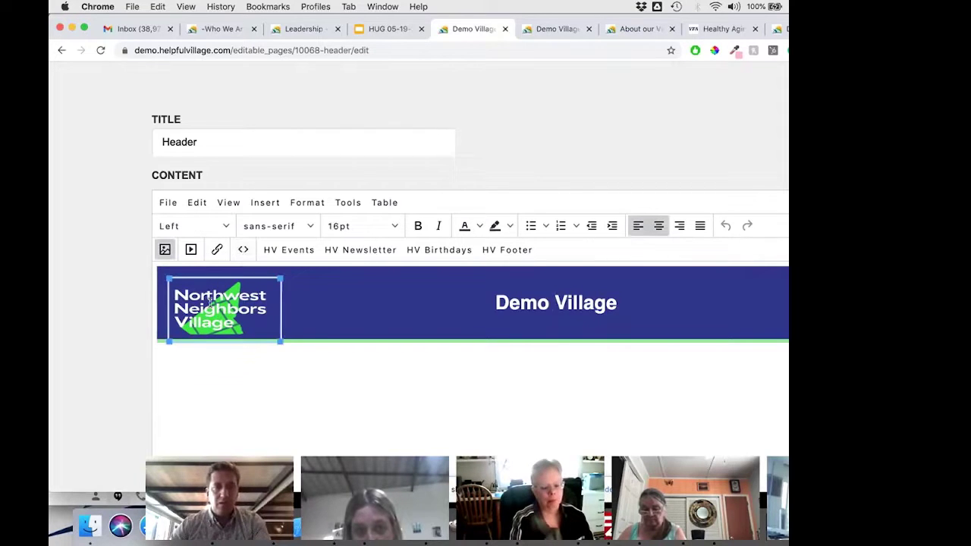
pyautogui.click(165, 251)
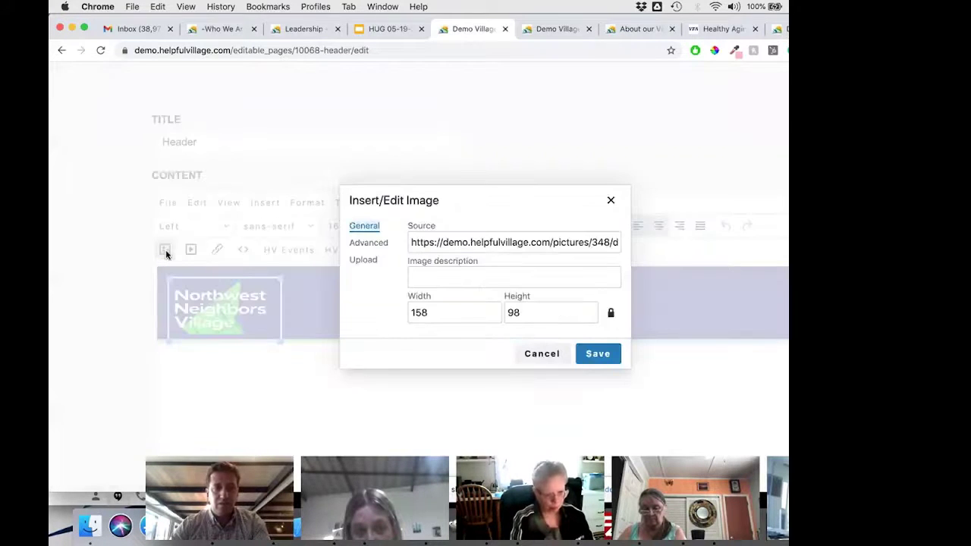
pyautogui.click(360, 260)
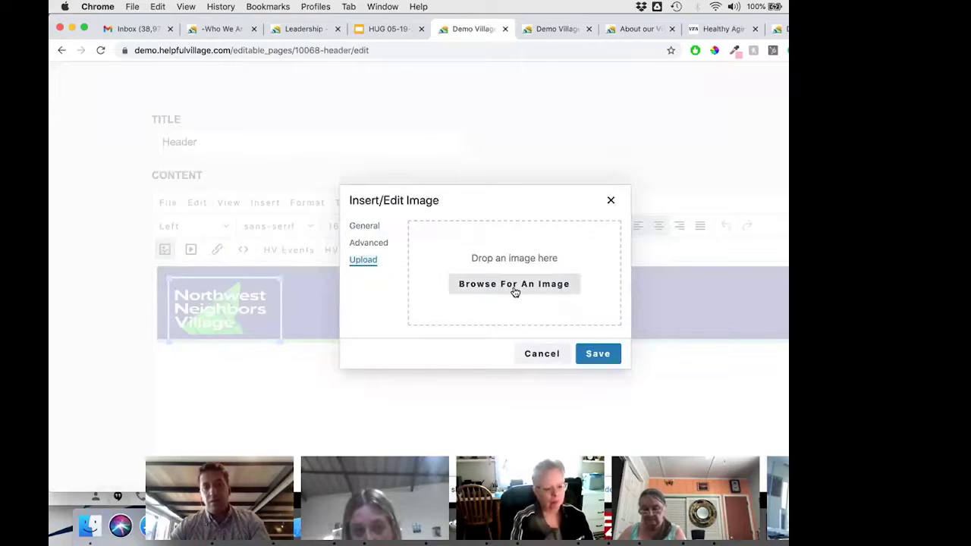
pyautogui.click(544, 355)
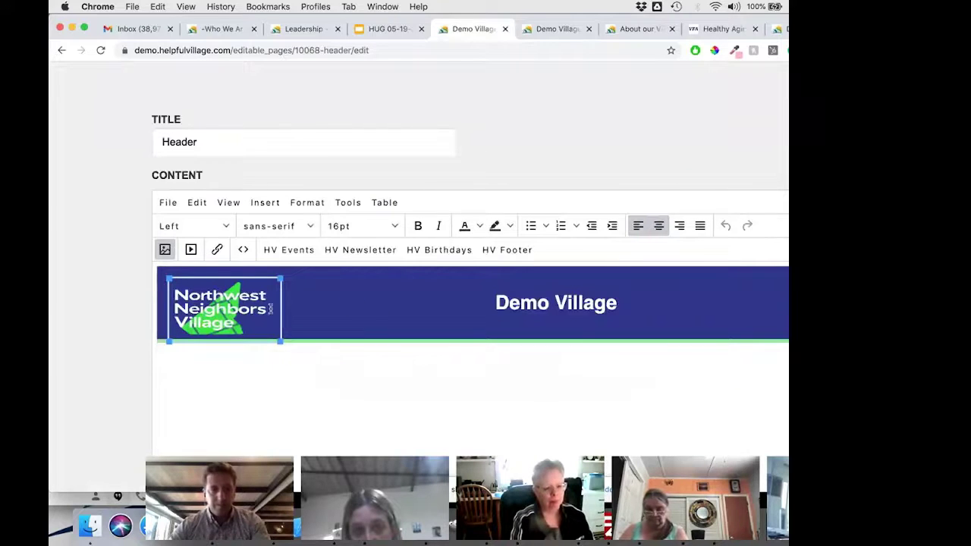
# - Inspect the source code of the Header template and close it without changes
pyautogui.click(242, 249)
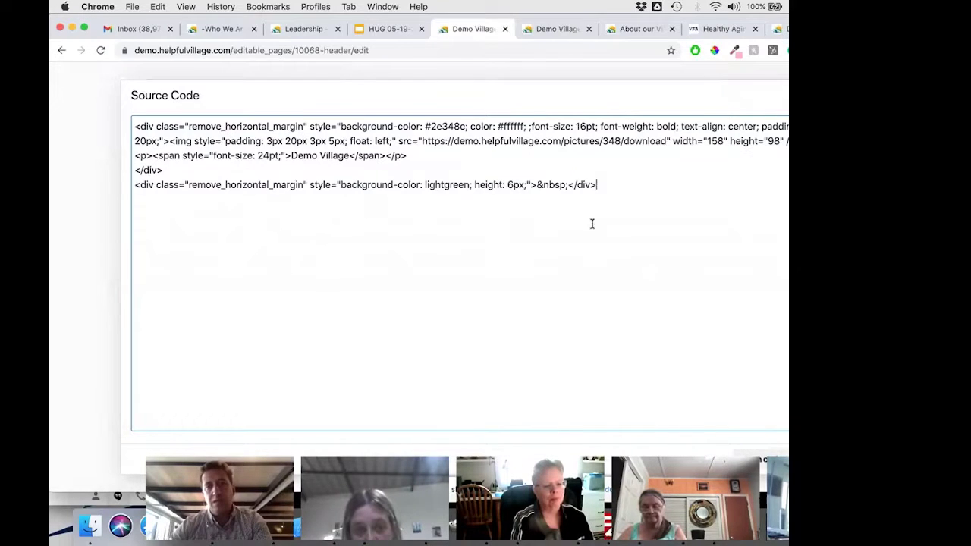
pyautogui.press('Escape')
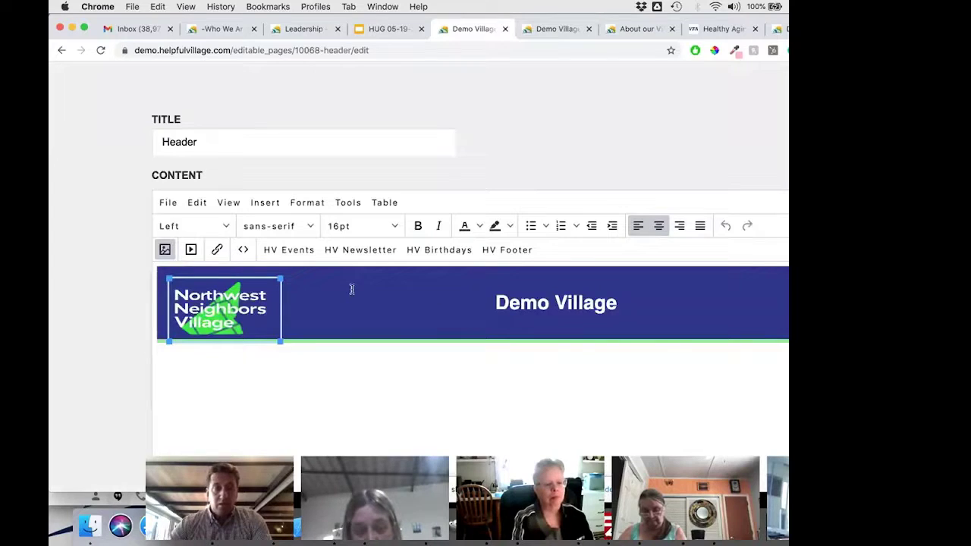
pyautogui.click(87, 294)
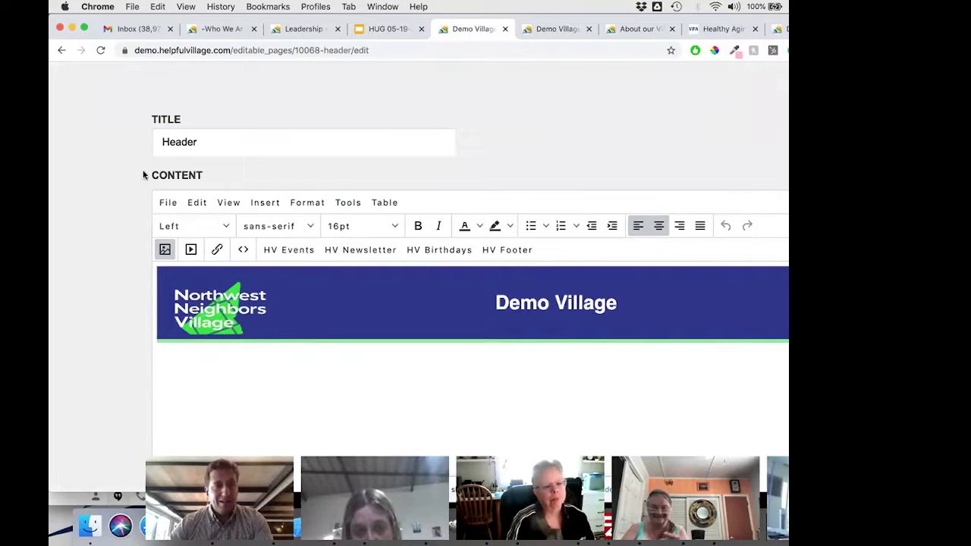
# - Review the rest of the Header template's edit page and return to the web templates list
pyautogui.scroll(-3, 143, 175)
pyautogui.scroll(-5, 144, 174)
pyautogui.scroll(3, 144, 174)
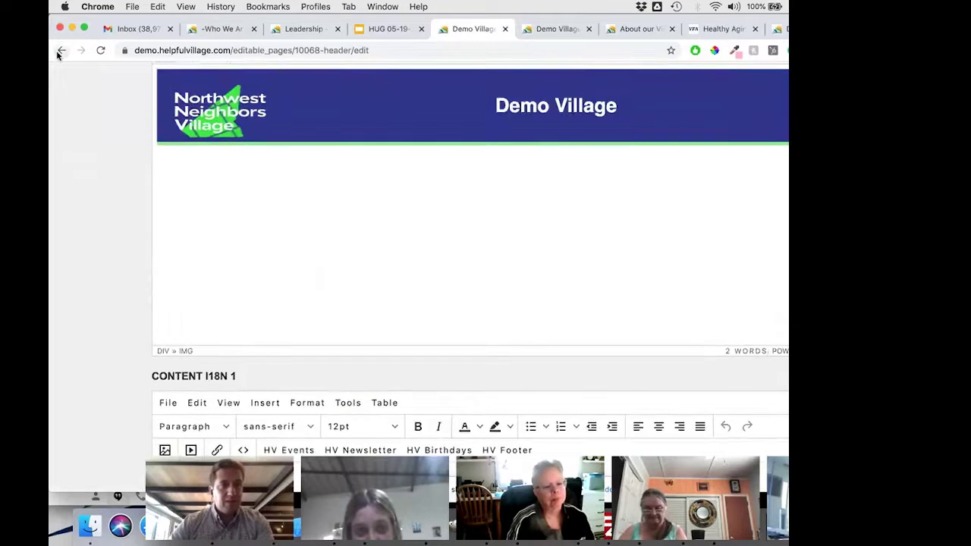
pyautogui.click(60, 50)
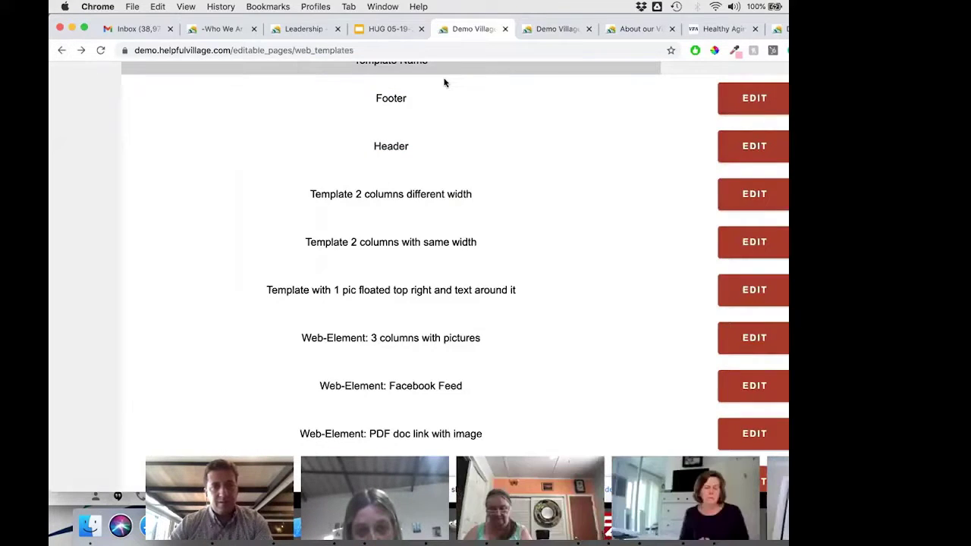
# - Open the "Template 2 columns different width" template for editing and view its column content
pyautogui.scroll(-2, 477, 160)
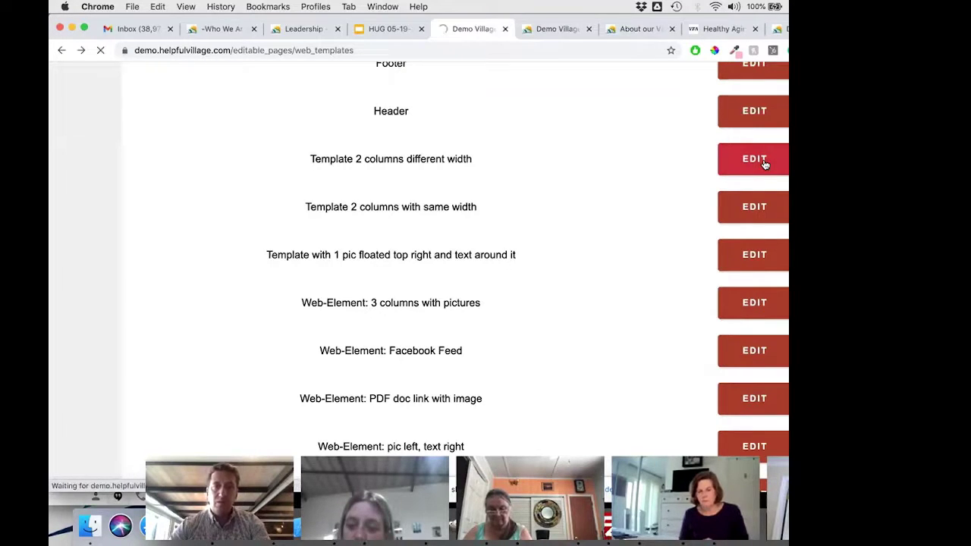
pyautogui.scroll(-3, 575, 166)
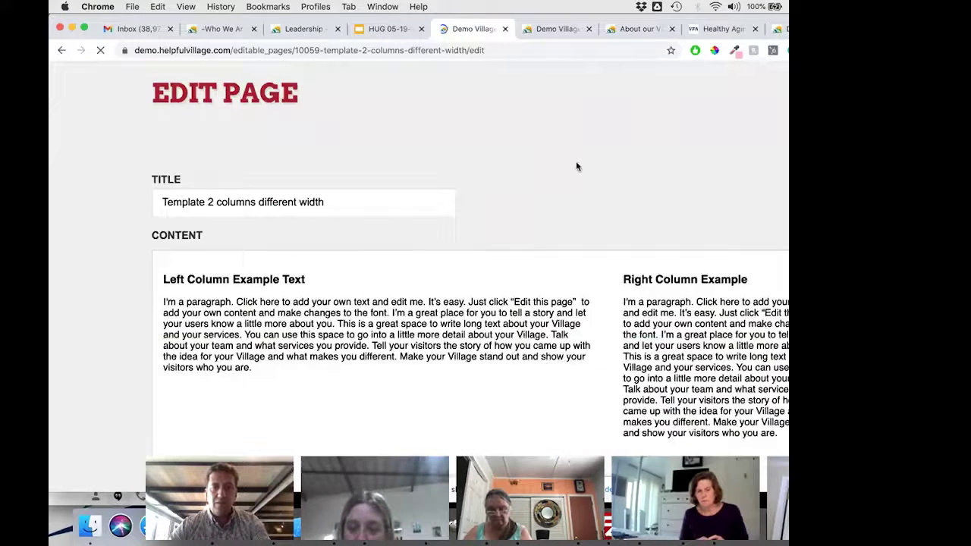
pyautogui.scroll(-2, 575, 166)
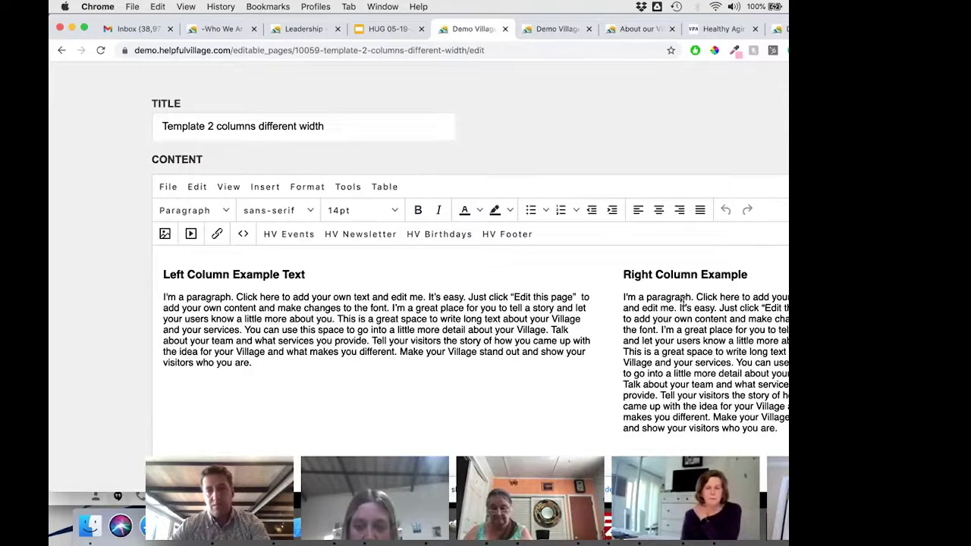
# - Review the edit page of the "Template 2 columns different width" template and return to the web templates list
pyautogui.scroll(-2, 687, 288)
pyautogui.scroll(4, 531, 257)
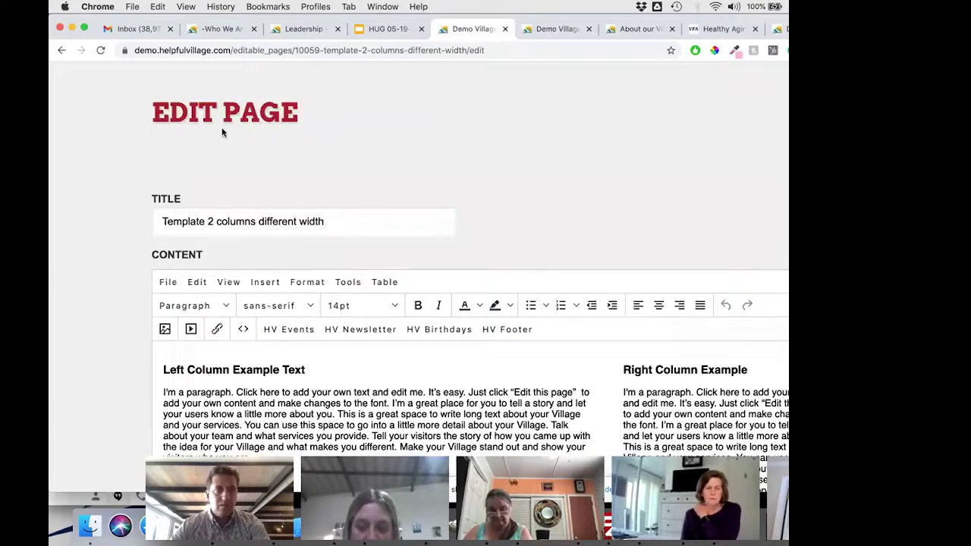
pyautogui.click(61, 53)
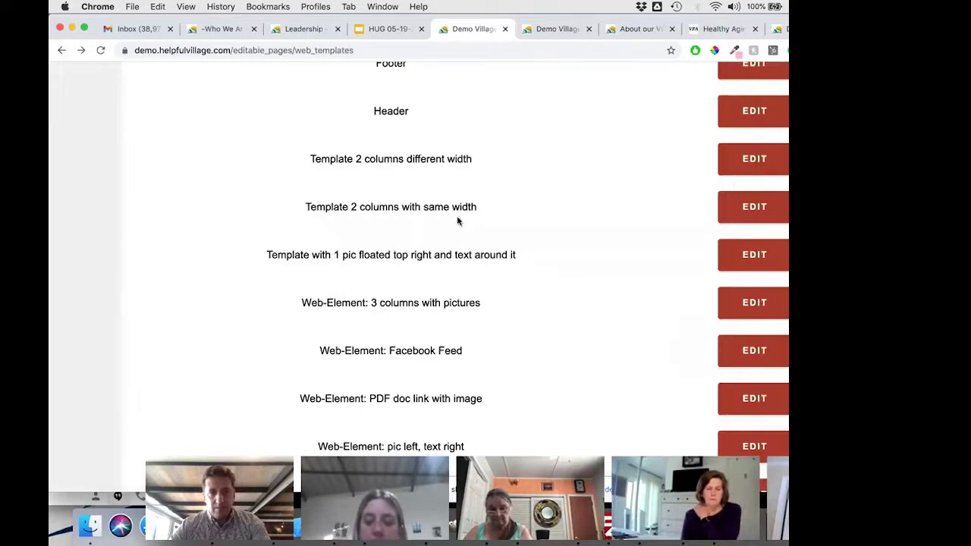
# - View the two columns of "Template 2 columns with same width" on its edit page and return to the web templates list
pyautogui.click(740, 216)
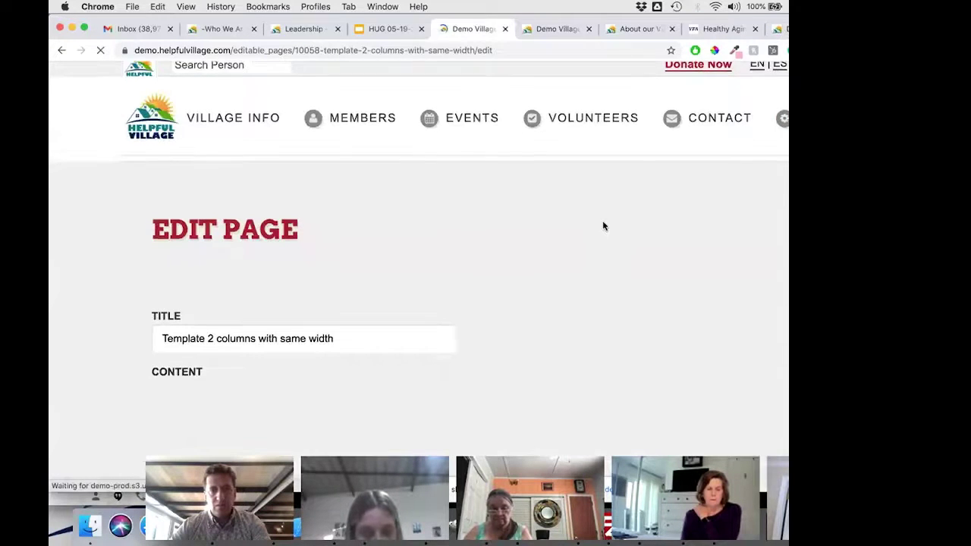
pyautogui.scroll(-3, 599, 232)
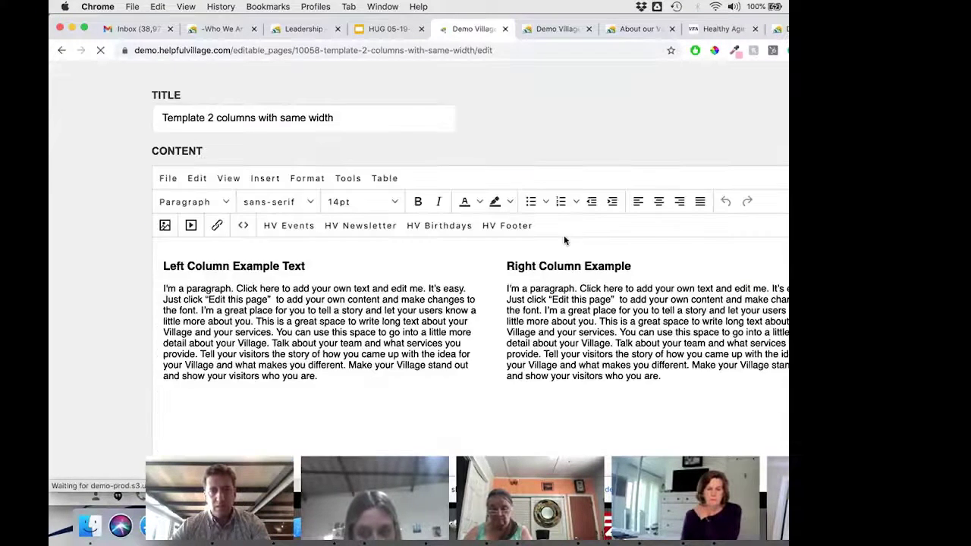
pyautogui.click(61, 50)
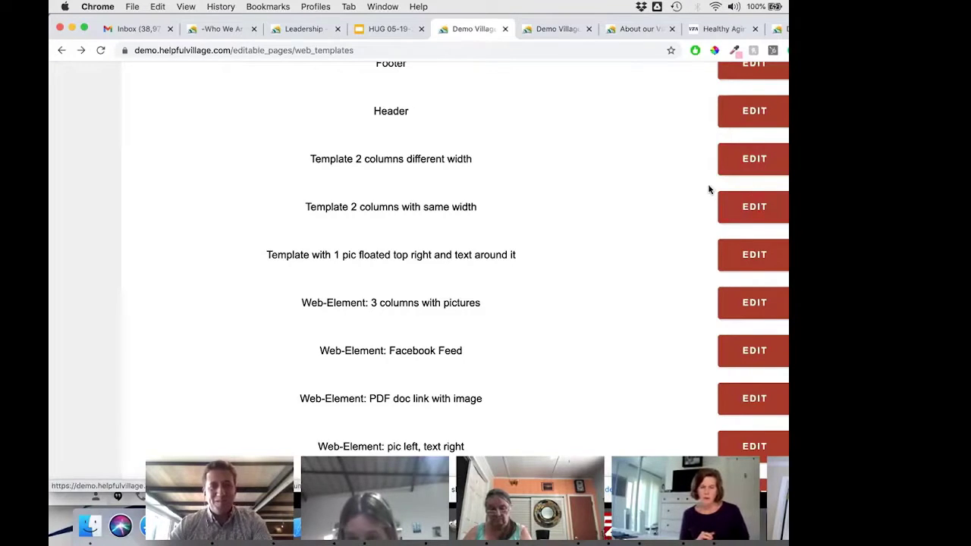
pyautogui.click(753, 207)
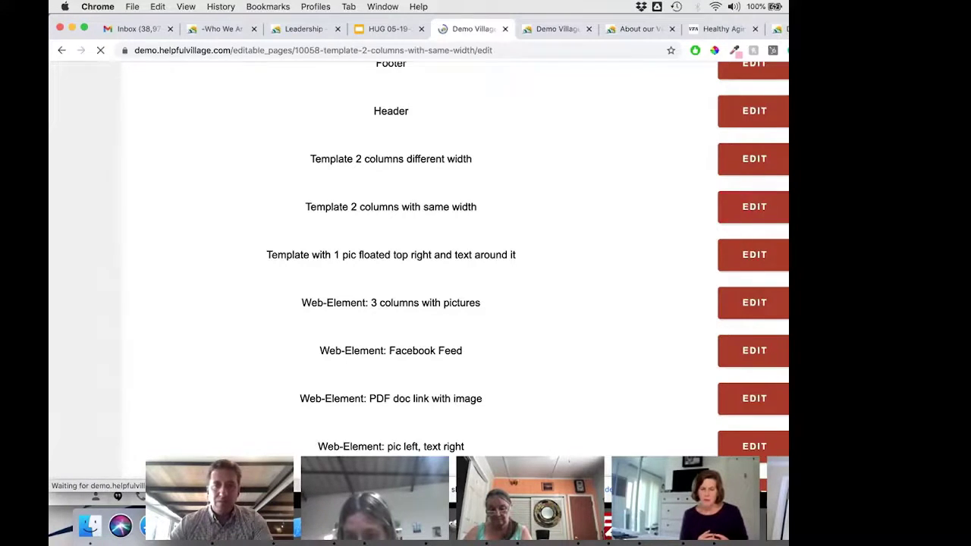
pyautogui.scroll(-3, 331, 228)
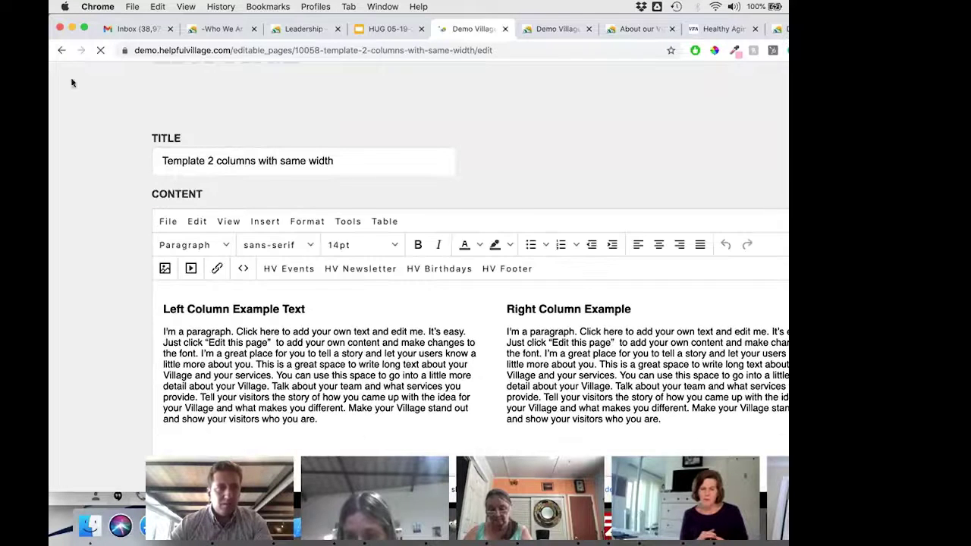
pyautogui.click(61, 50)
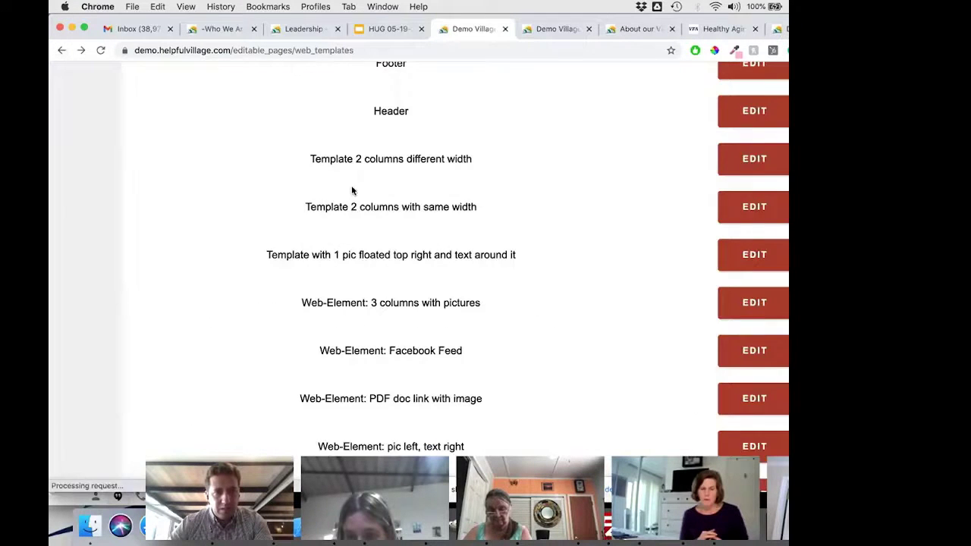
# - Open the "Template 2 columns different width" template and display its published page by removing "edit" from the end of the URL
pyautogui.click(740, 175)
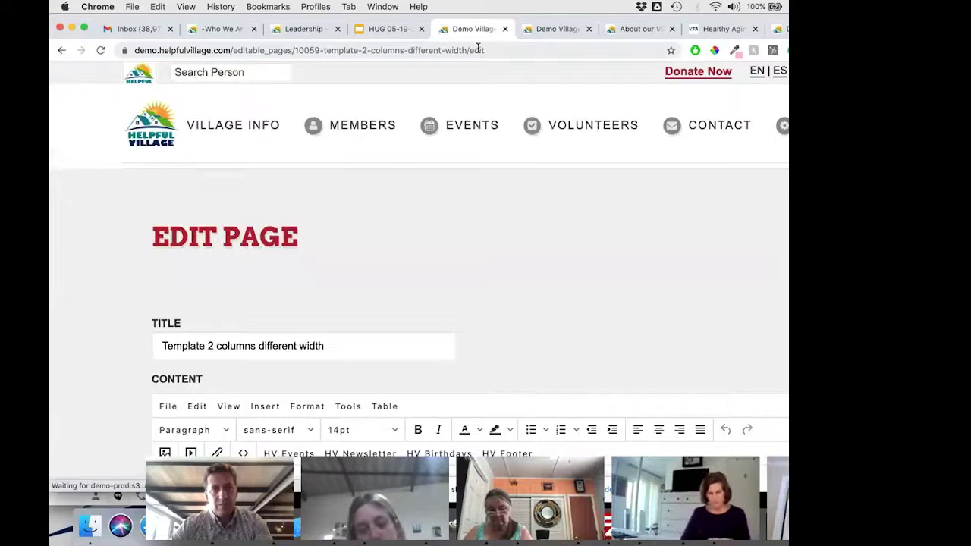
pyautogui.doubleClick(479, 49)
pyautogui.press('BackSpace')
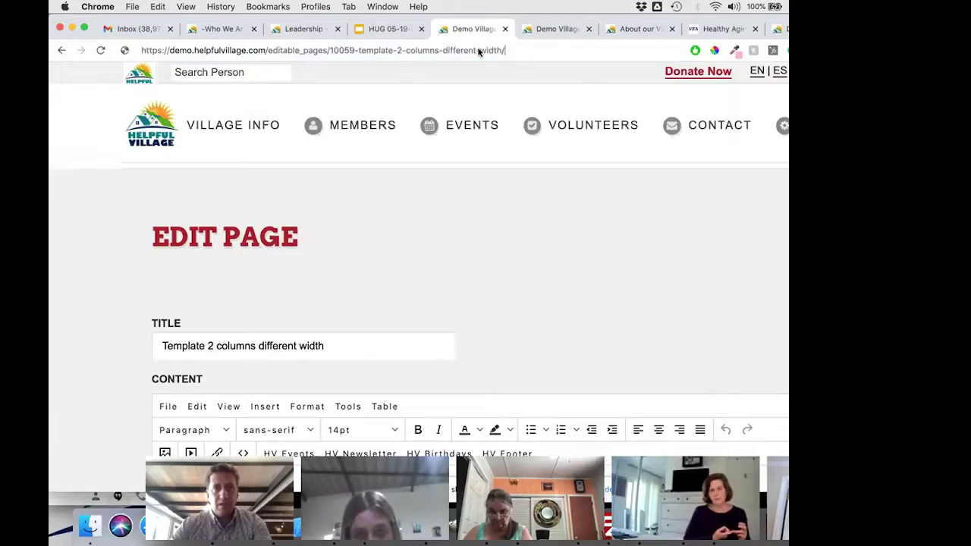
pyautogui.press('Return')
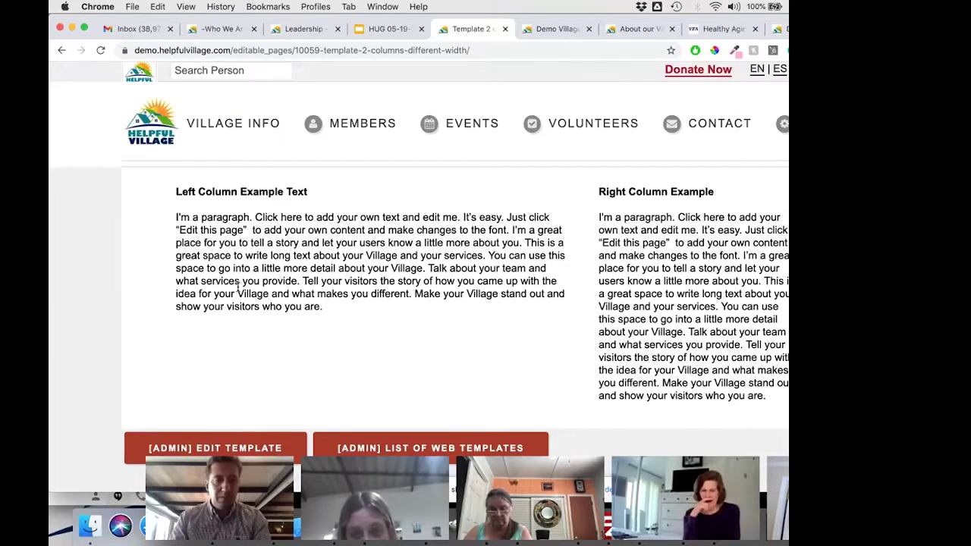
# - Inspect the published template page with the developer tools and examine both columns in the iPhone 6/7/8 mobile preview
pyautogui.rightClick(267, 280)
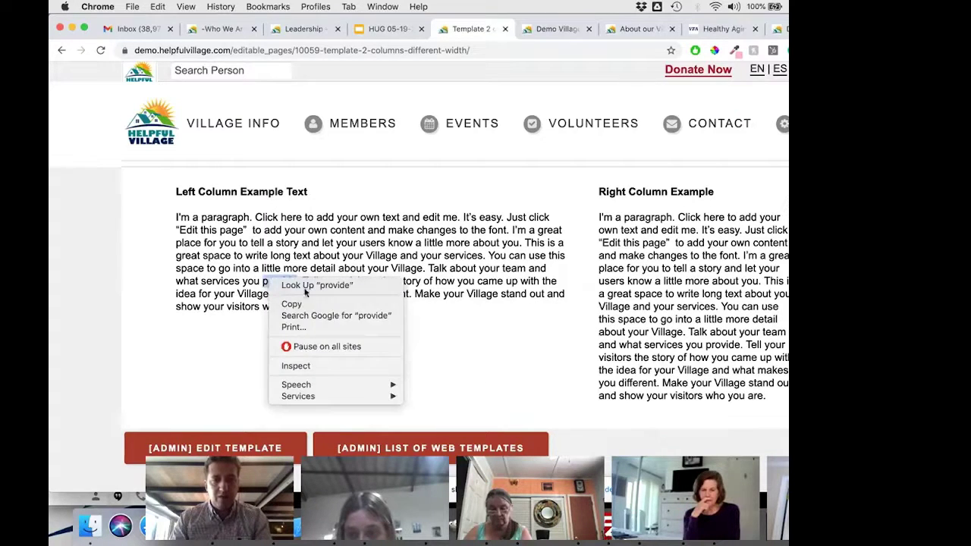
pyautogui.click(315, 367)
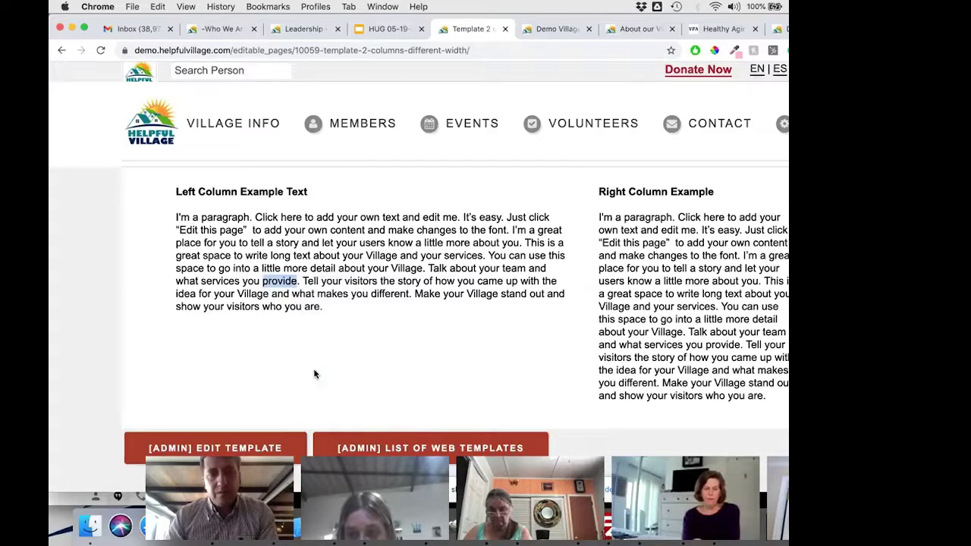
pyautogui.scroll(-1, 404, 241)
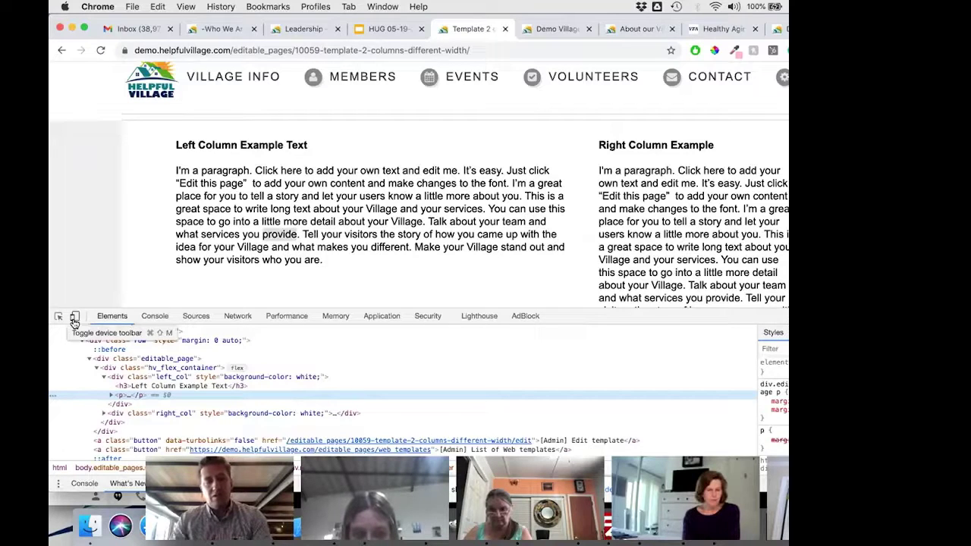
pyautogui.click(74, 317)
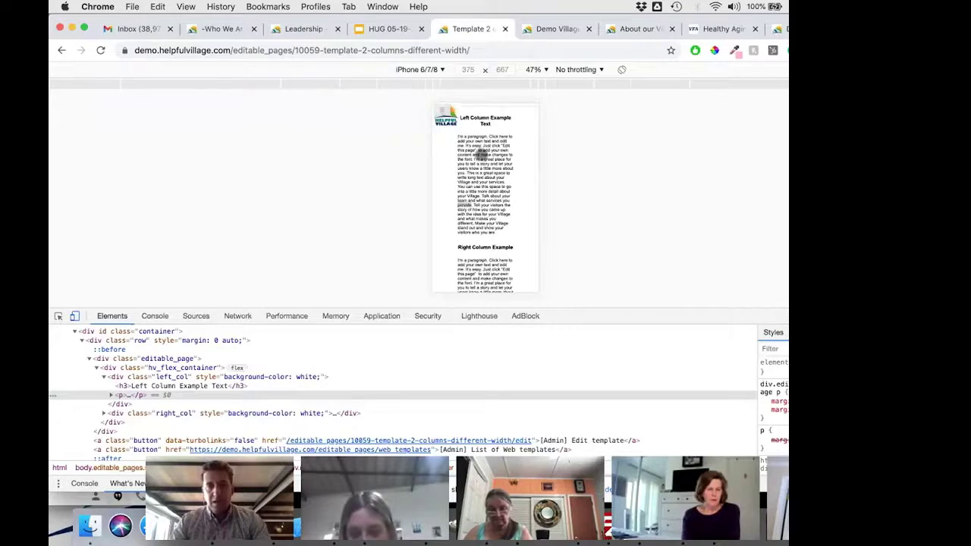
pyautogui.scroll(2, 480, 153)
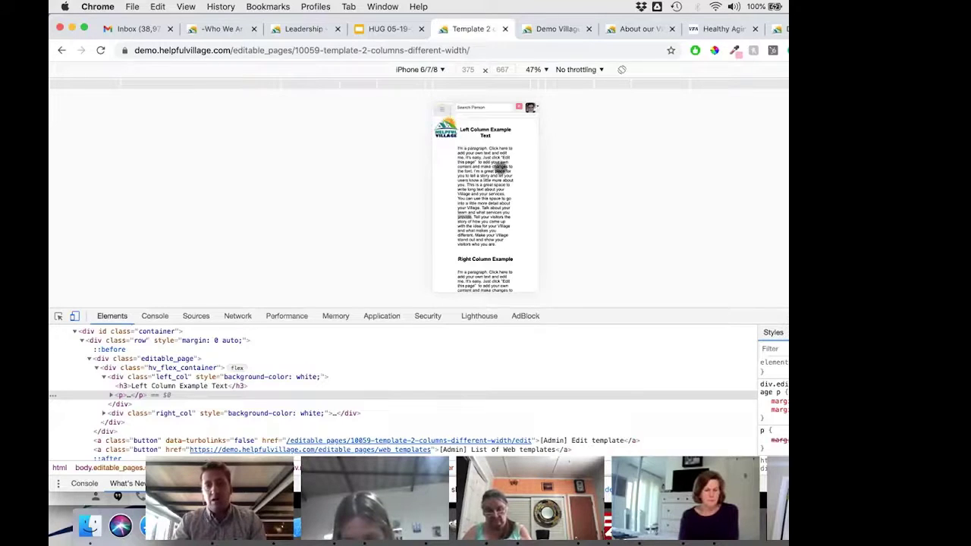
pyautogui.scroll(-3, 501, 167)
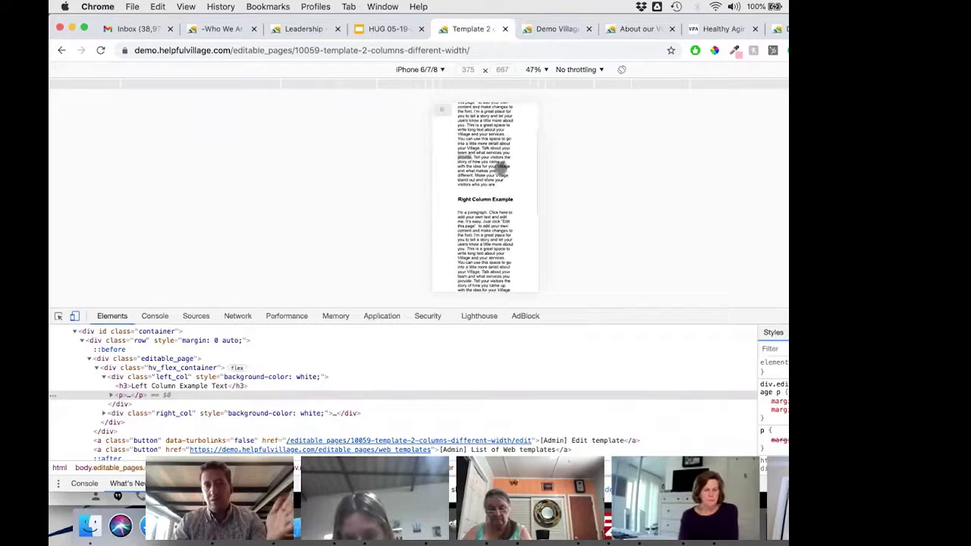
pyautogui.scroll(-8, 500, 168)
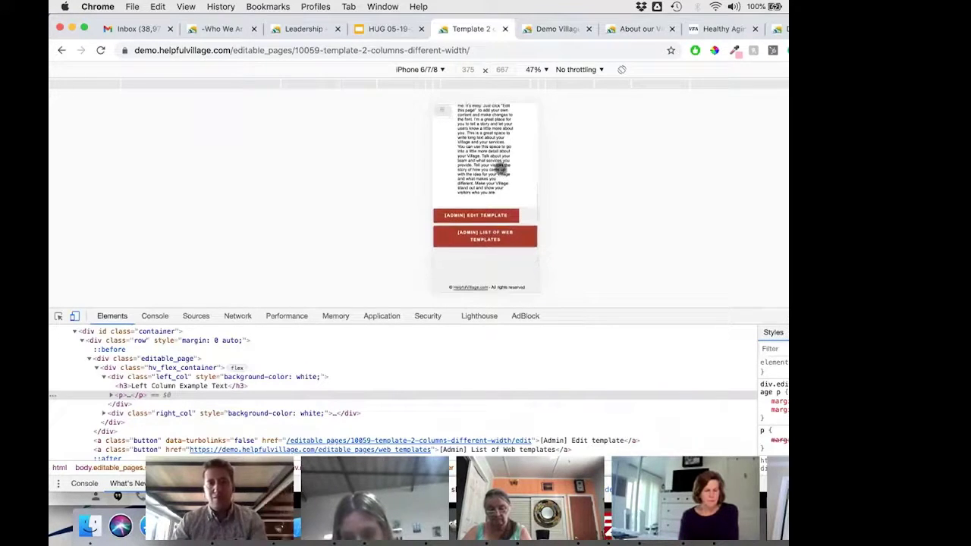
pyautogui.scroll(10, 501, 167)
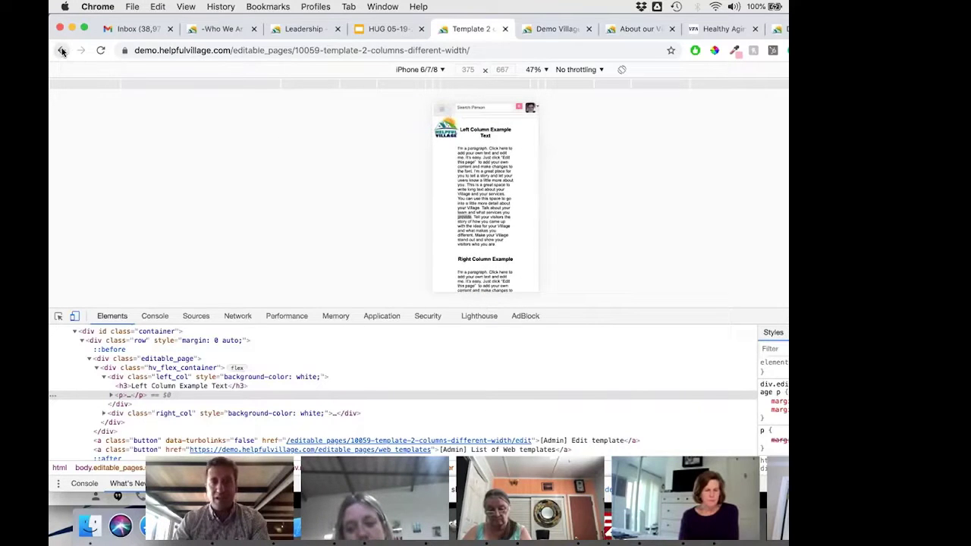
# - Turn off the mobile preview, close the developer tools and return to the web templates list
pyautogui.click(62, 51)
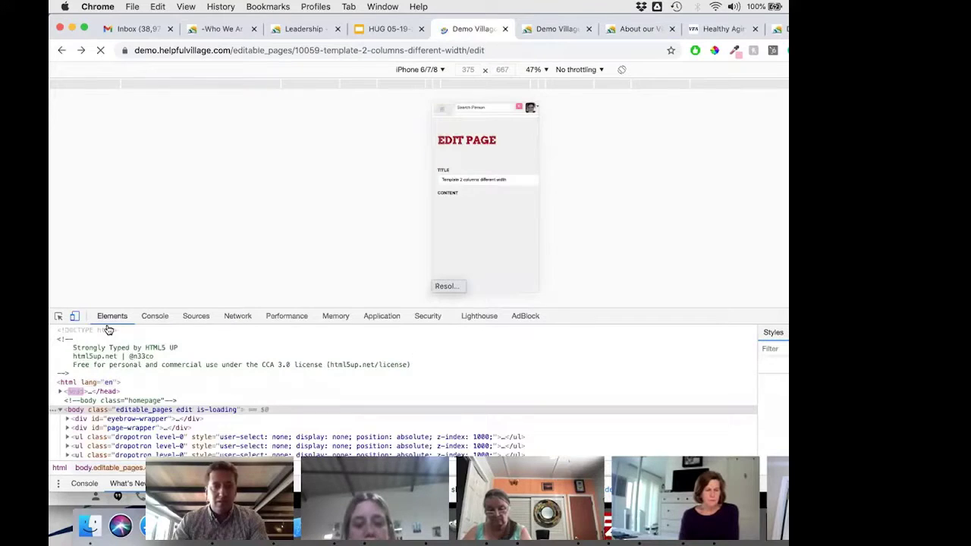
pyautogui.press('super+shift+m')
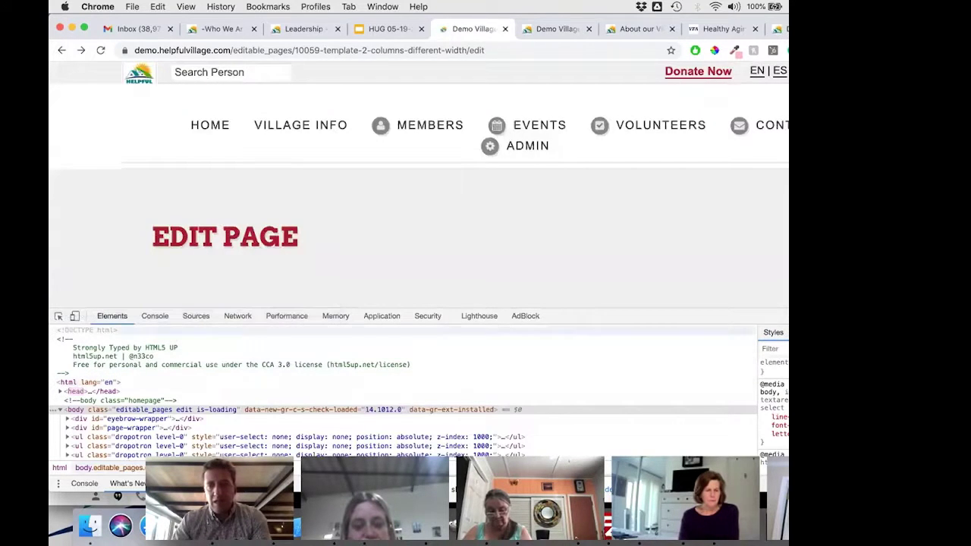
pyautogui.press('super+alt+i')
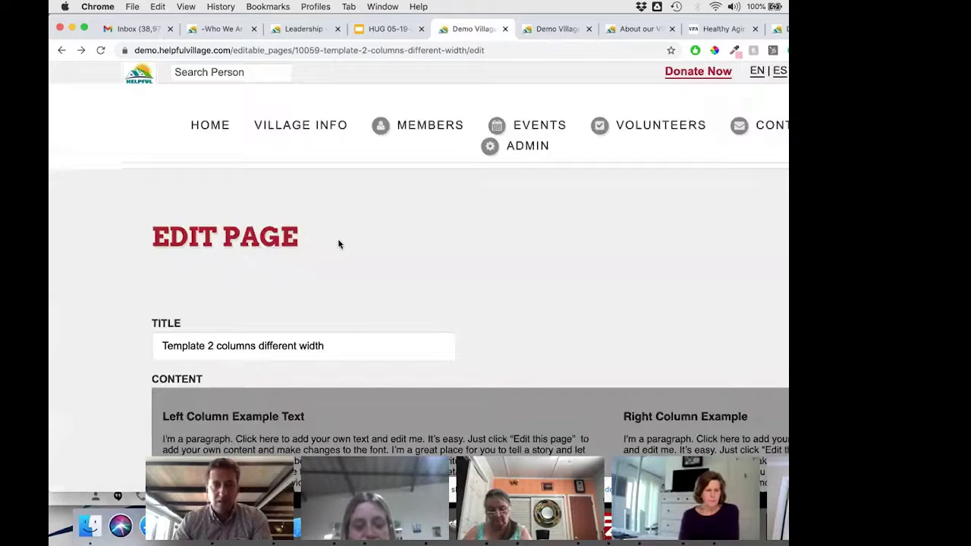
pyautogui.click(60, 50)
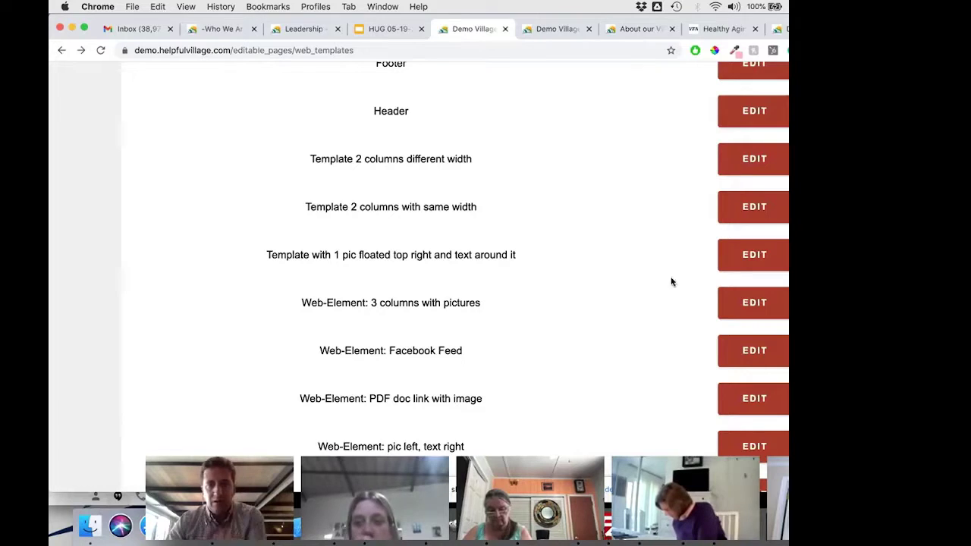
# - Open "Template with 1 pic floated top right and text around it" for editing and add "asdfasdfasdf" after its last paragraph
pyautogui.click(741, 261)
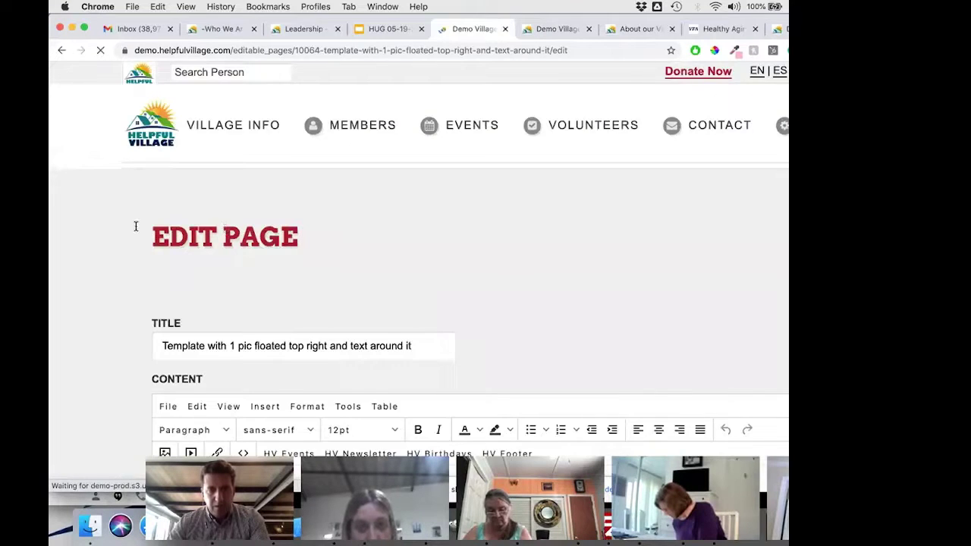
pyautogui.scroll(-10, 135, 226)
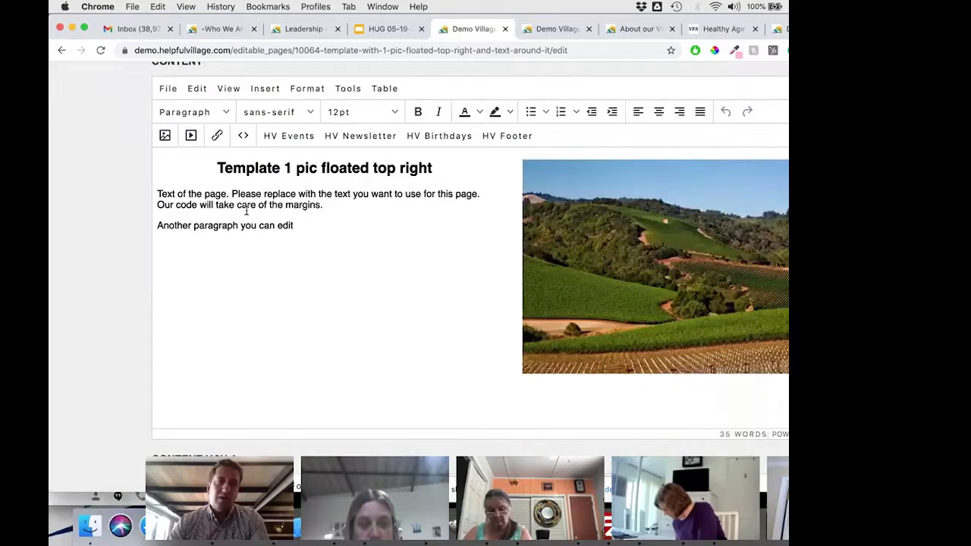
pyautogui.click(265, 169)
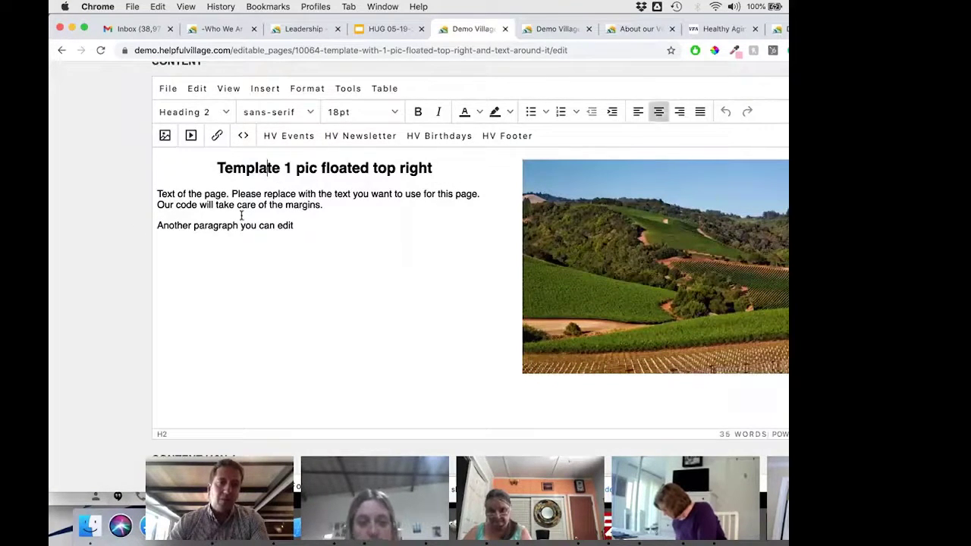
pyautogui.click(318, 225)
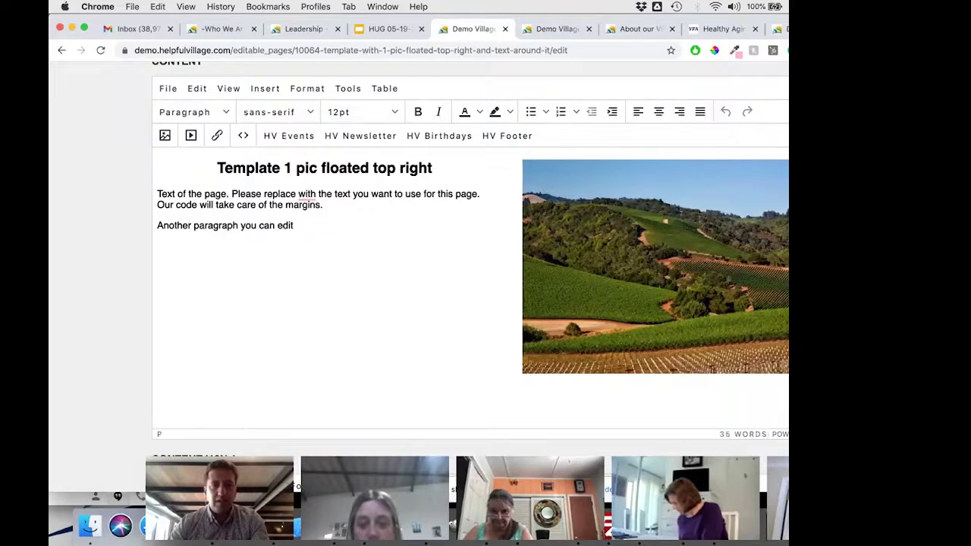
pyautogui.write('asdfasdfasdf')
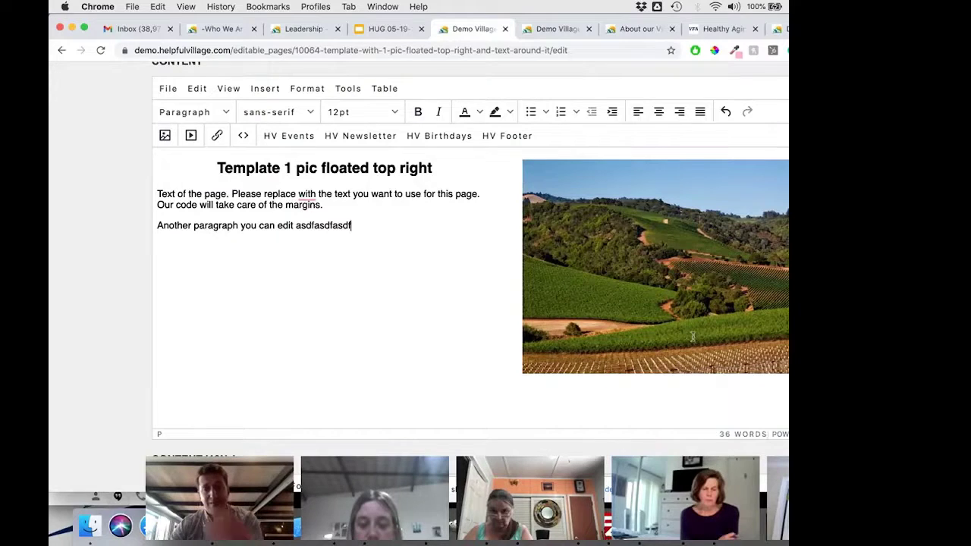
# - View the upload option for the vineyard picture, close the image settings without saving and return to the web templates list
pyautogui.scroll(-1, 81, 128)
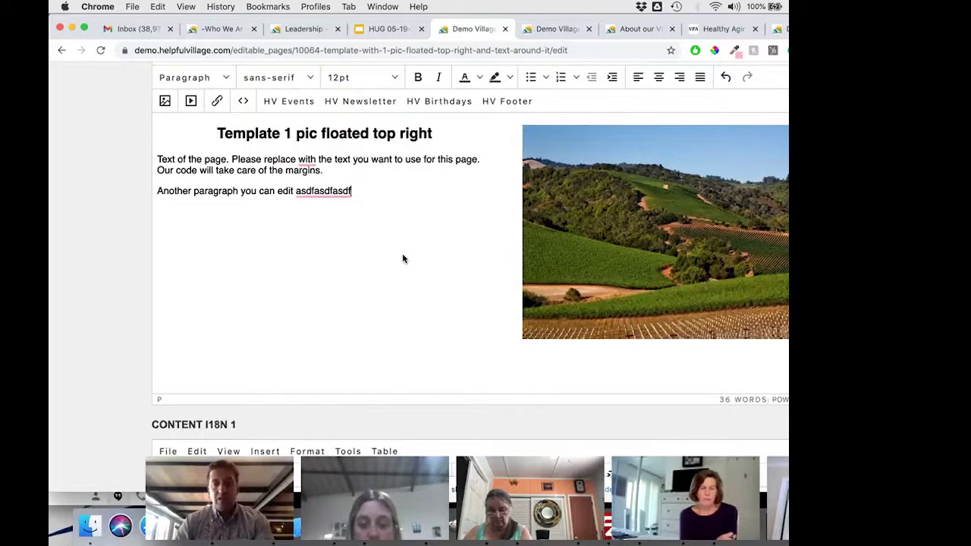
pyautogui.click(755, 244)
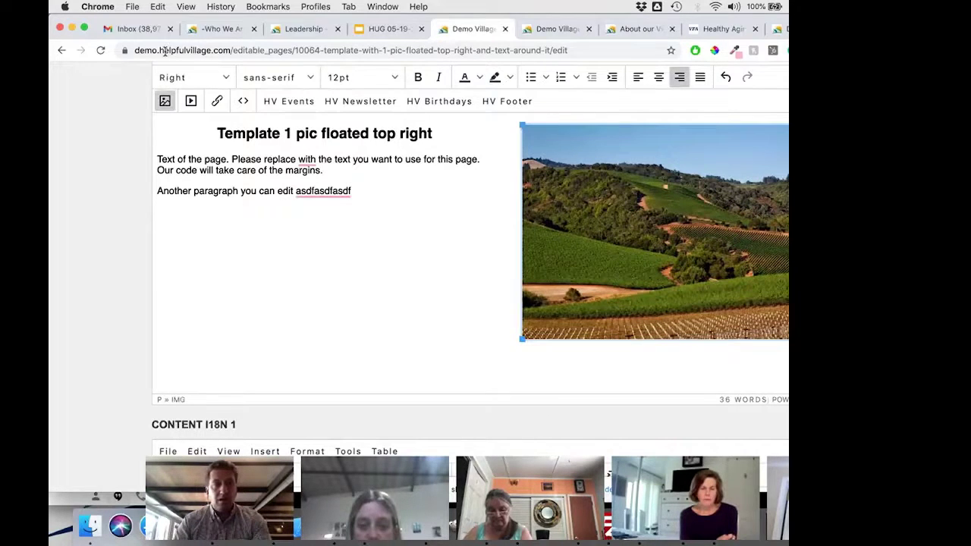
pyautogui.click(164, 101)
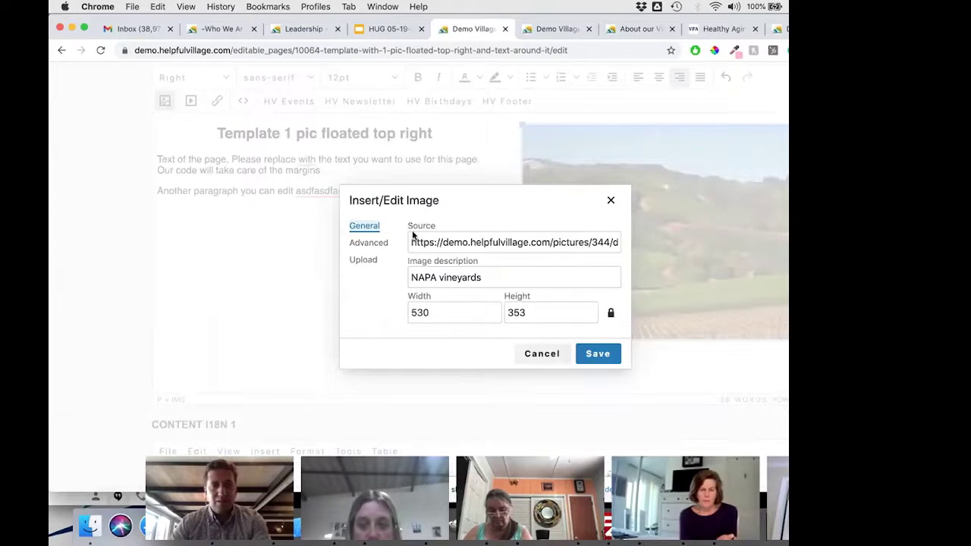
pyautogui.click(363, 262)
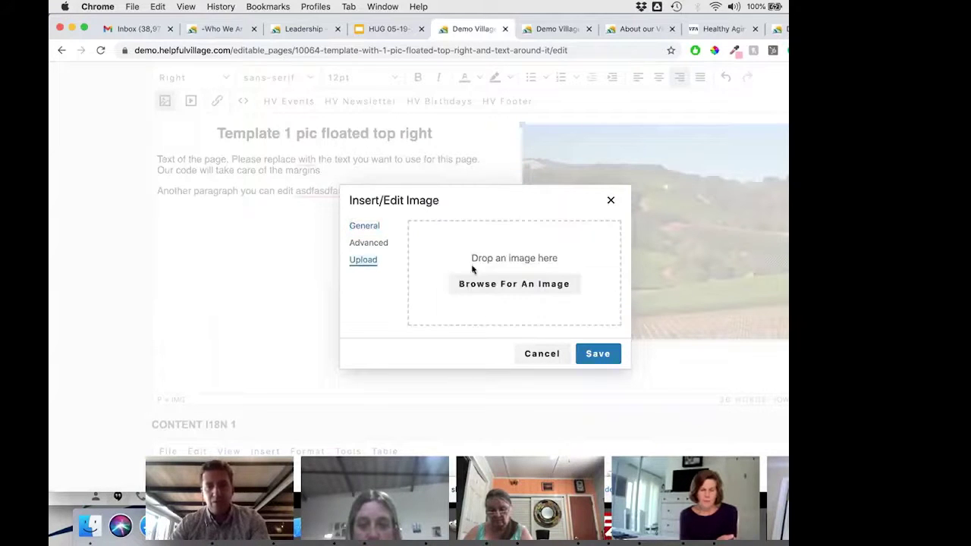
pyautogui.click(611, 200)
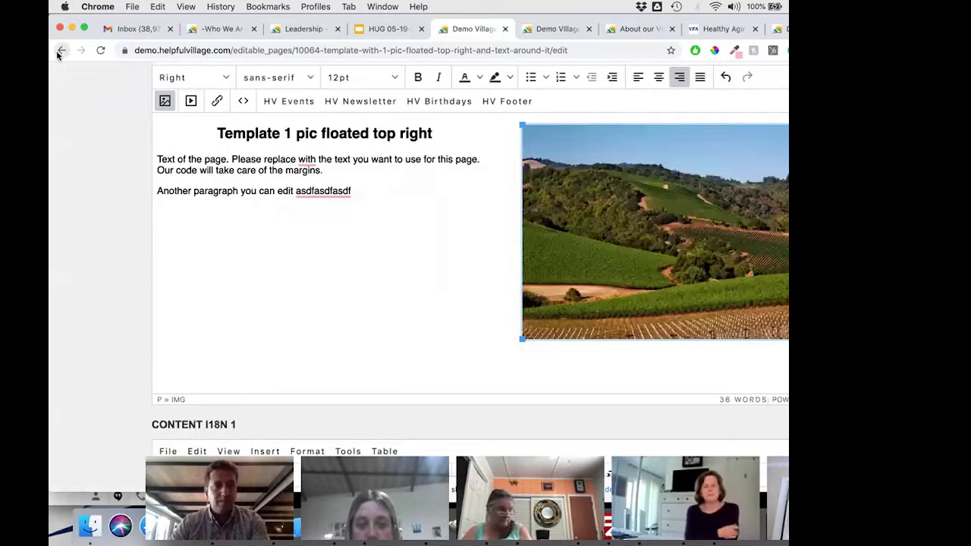
pyautogui.click(61, 51)
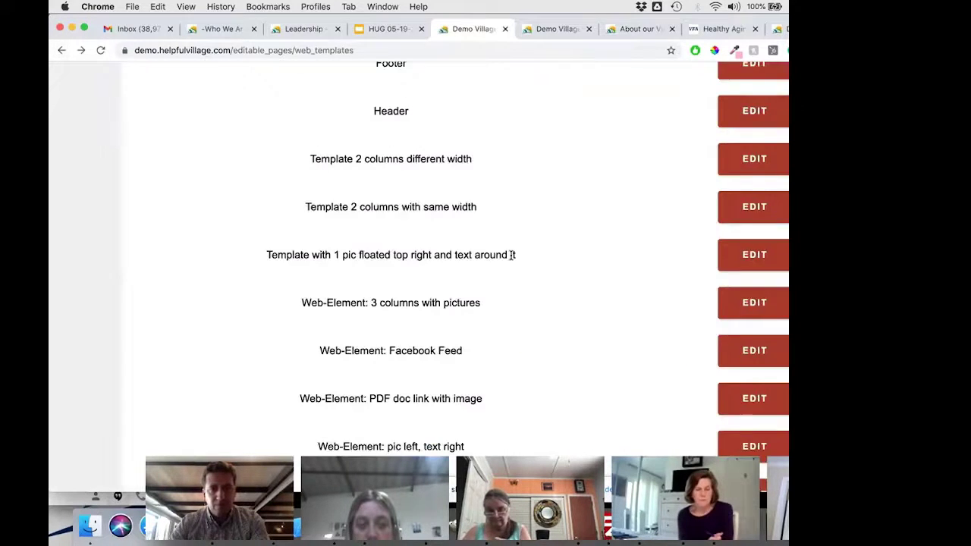
pyautogui.scroll(-1, 511, 255)
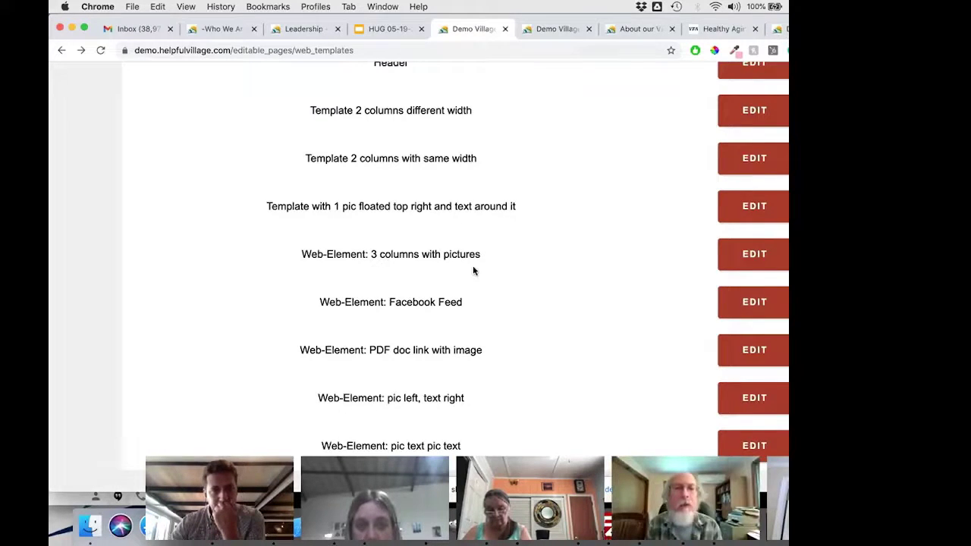
# - Review the web templates list, comparing the full page templates with the Web-Element entries such as "Web-Element: 3 columns with pictures"
pyautogui.scroll(-1, 473, 271)
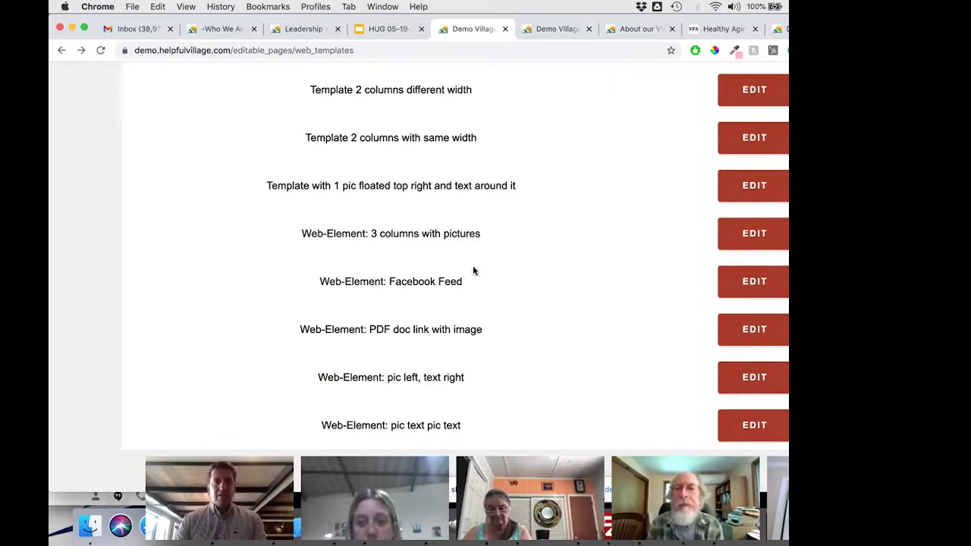
pyautogui.scroll(2, 473, 271)
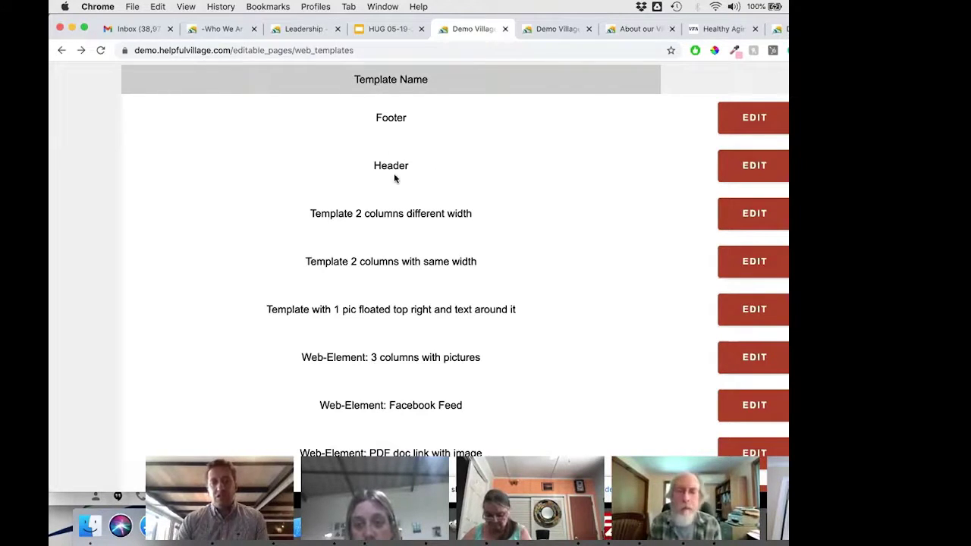
pyautogui.scroll(-2, 582, 265)
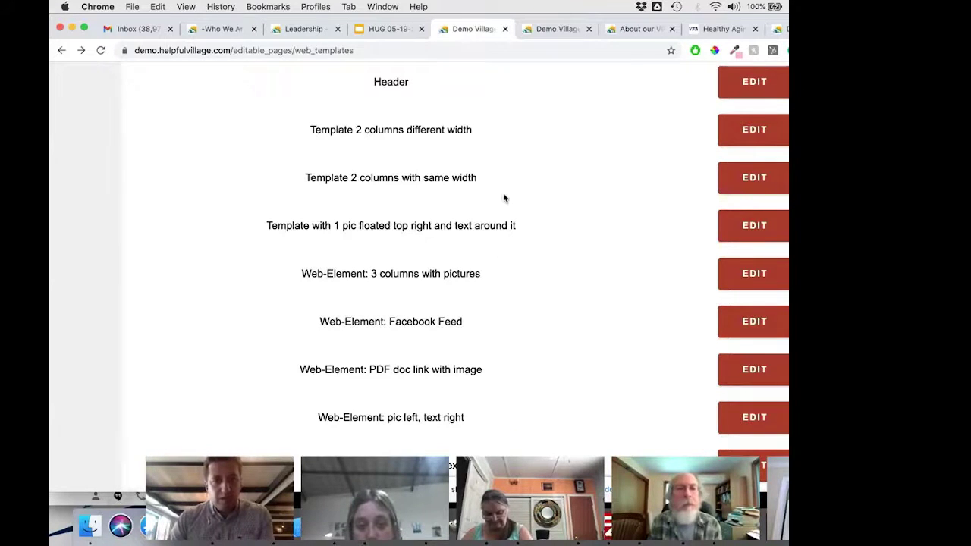
pyautogui.scroll(-1, 503, 198)
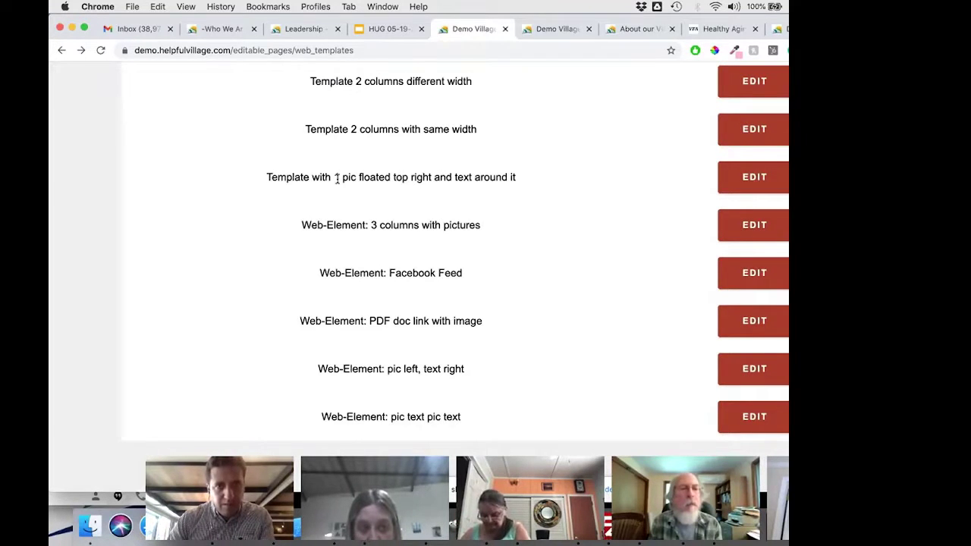
pyautogui.moveTo(286, 176); pyautogui.dragTo(522, 180)
pyautogui.click(436, 189)
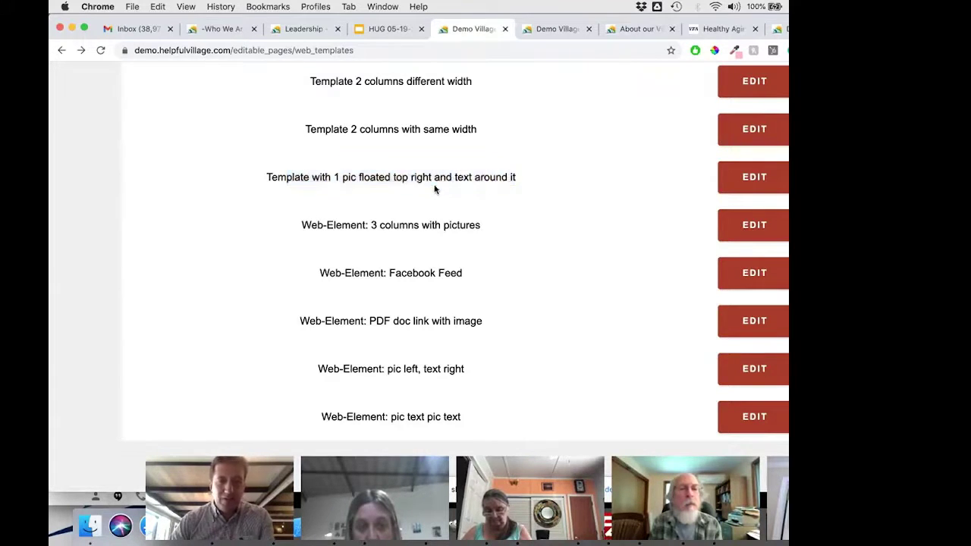
pyautogui.scroll(-2, 395, 193)
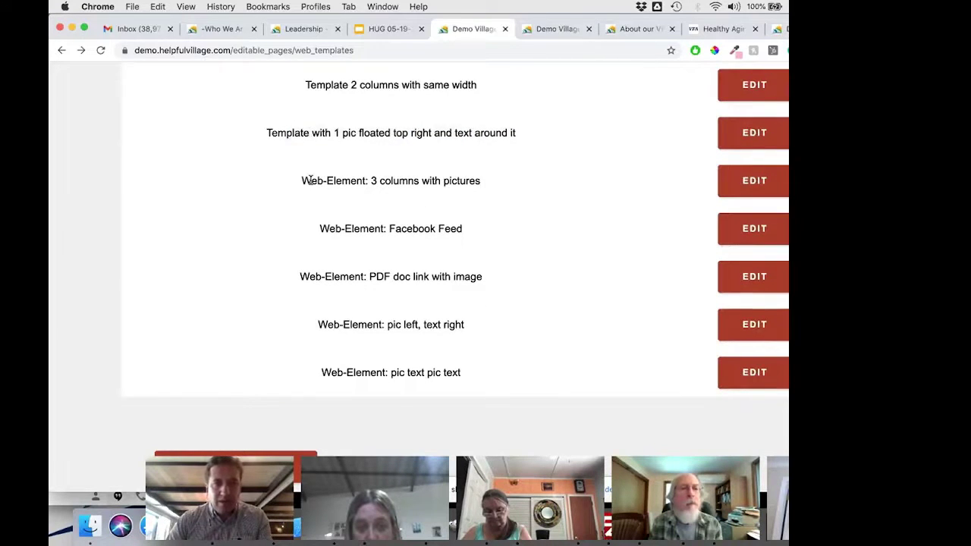
pyautogui.moveTo(310, 180); pyautogui.dragTo(476, 180)
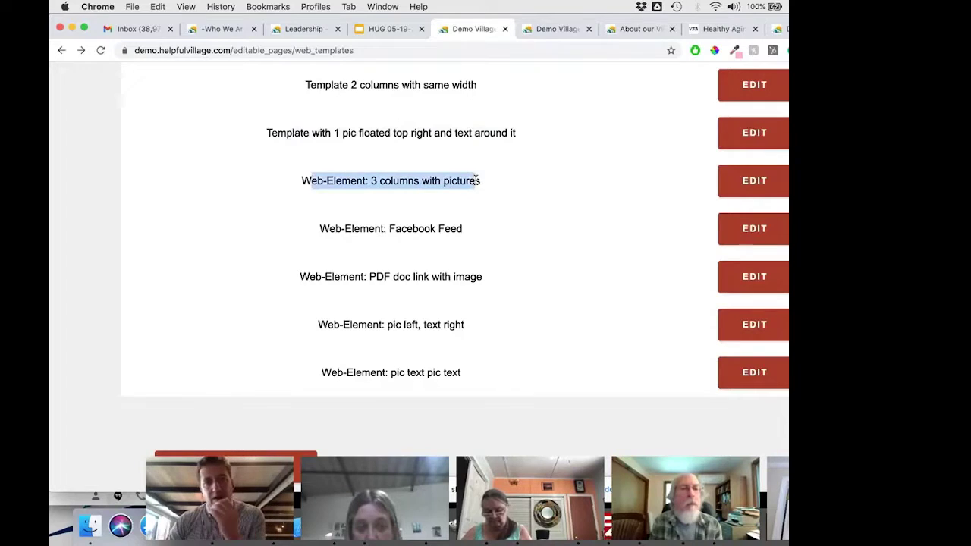
pyautogui.scroll(2, 462, 210)
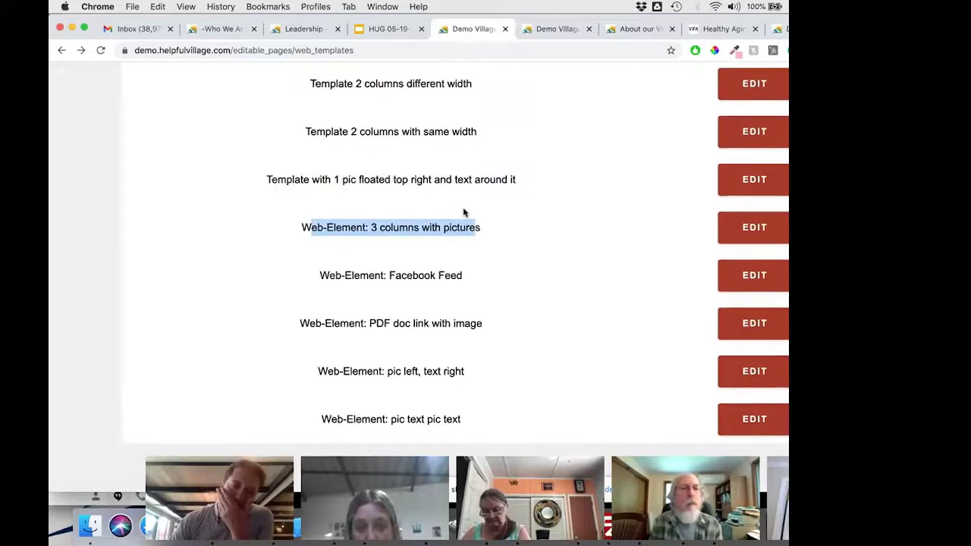
pyautogui.scroll(3, 464, 211)
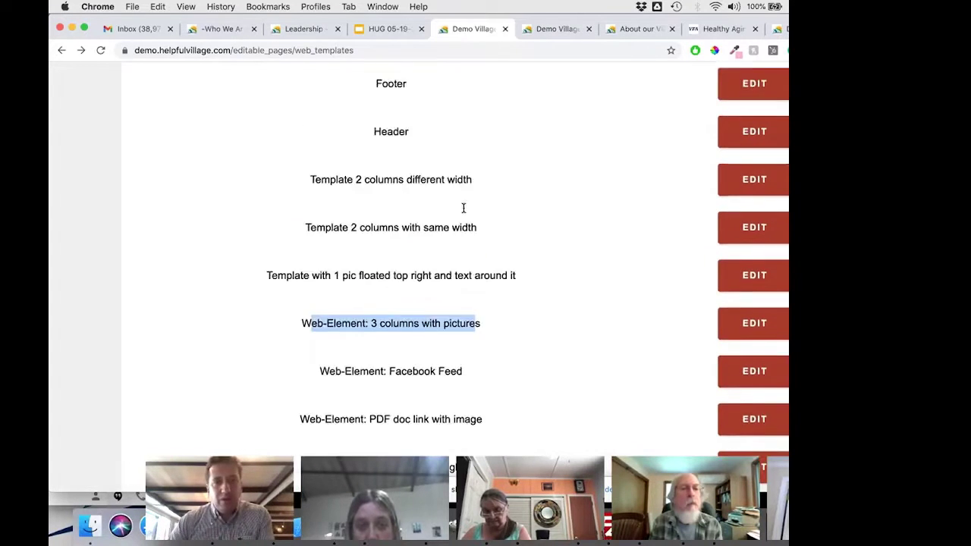
pyautogui.scroll(-1, 464, 213)
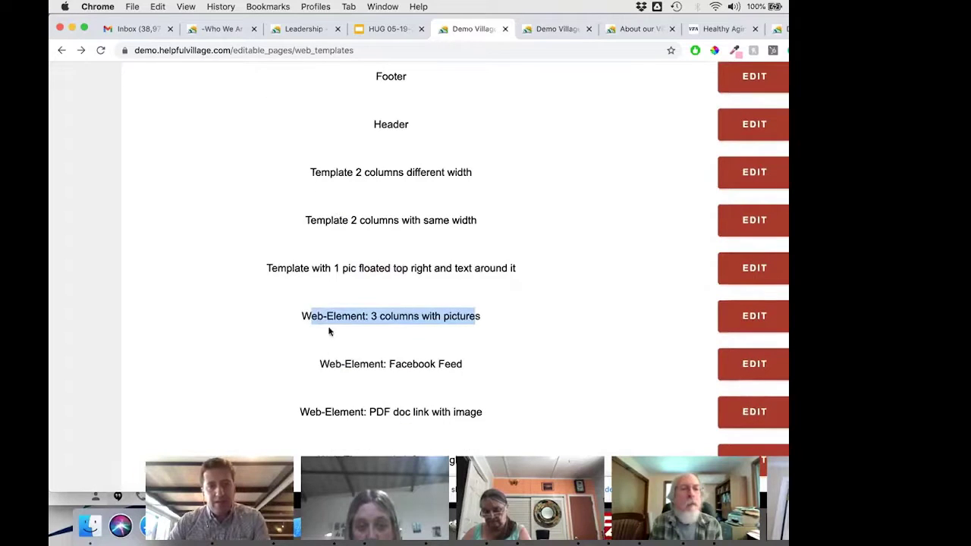
pyautogui.click(332, 172)
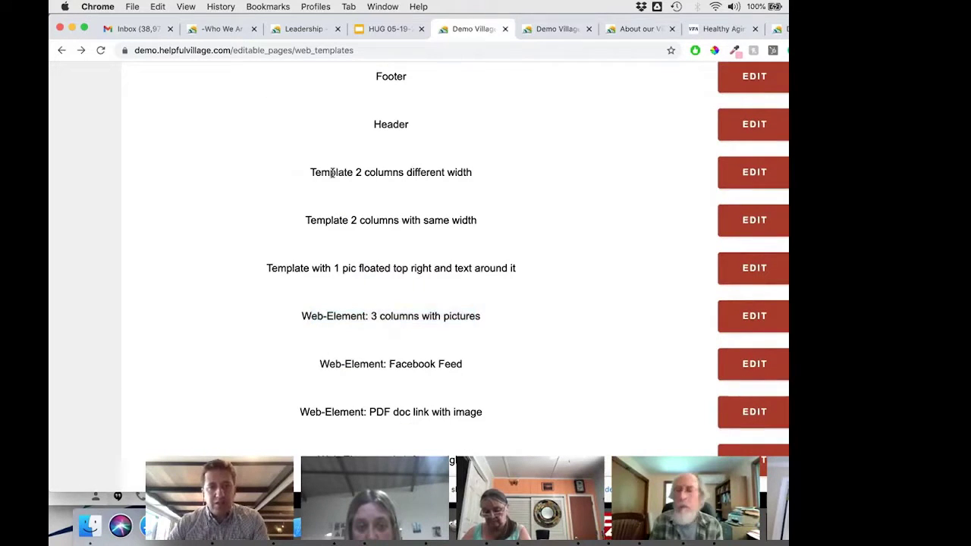
pyautogui.scroll(-1, 326, 360)
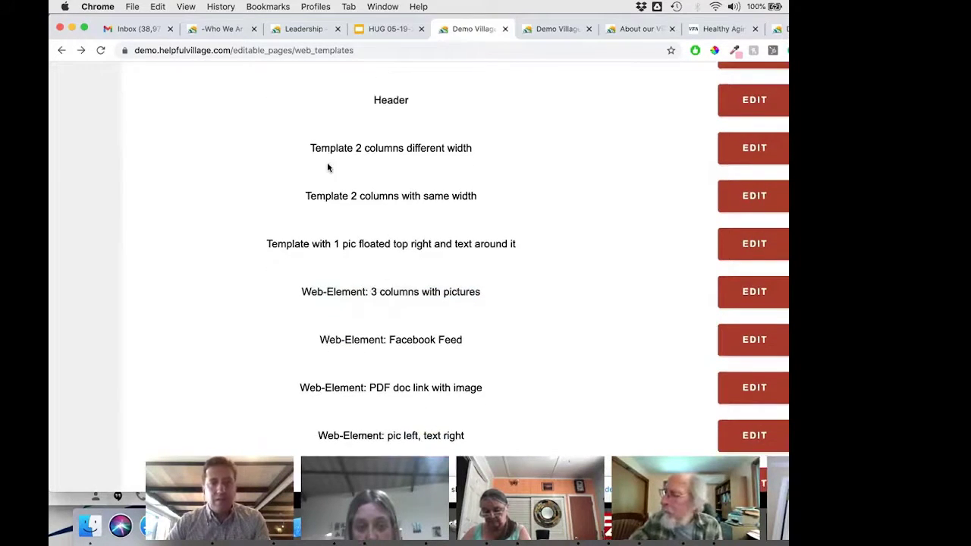
pyautogui.scroll(-1, 334, 146)
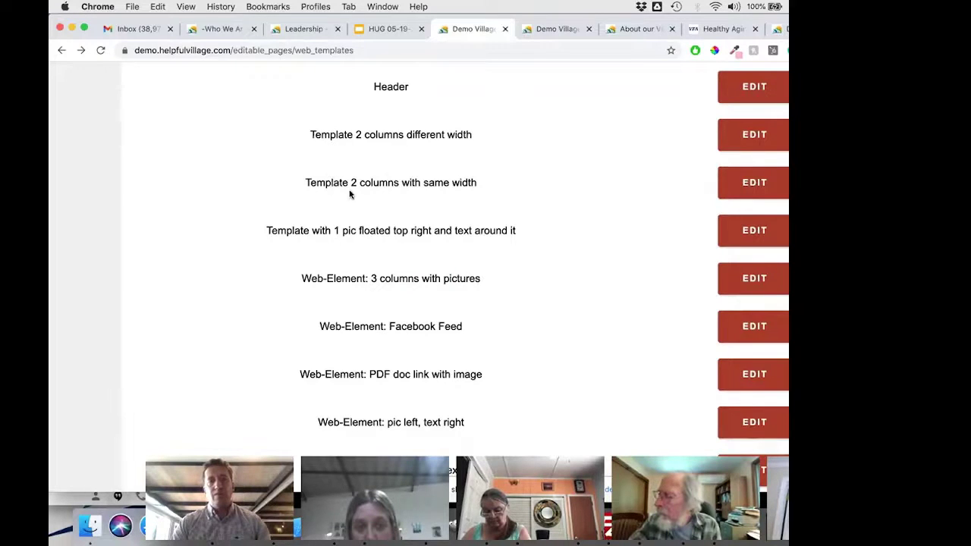
pyautogui.scroll(-1, 350, 194)
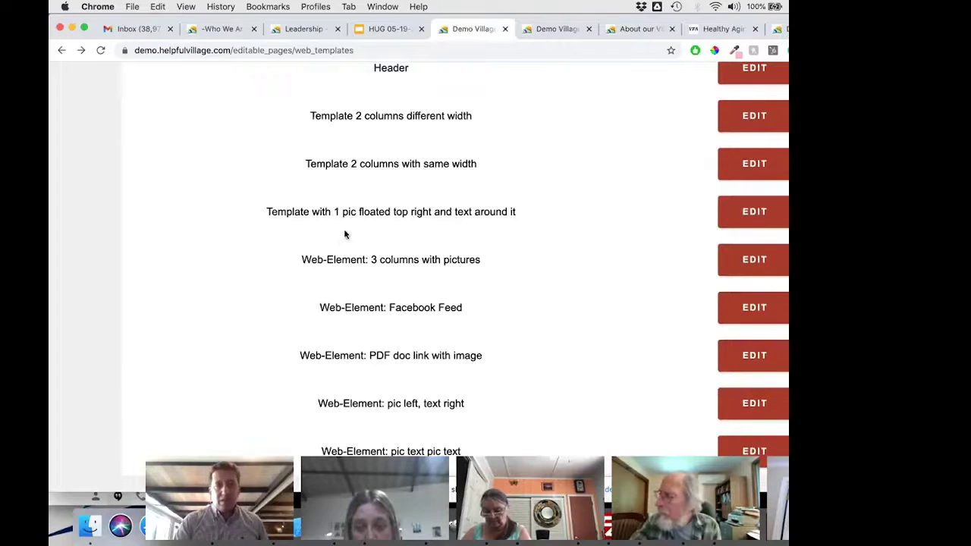
pyautogui.moveTo(322, 260); pyautogui.dragTo(419, 255)
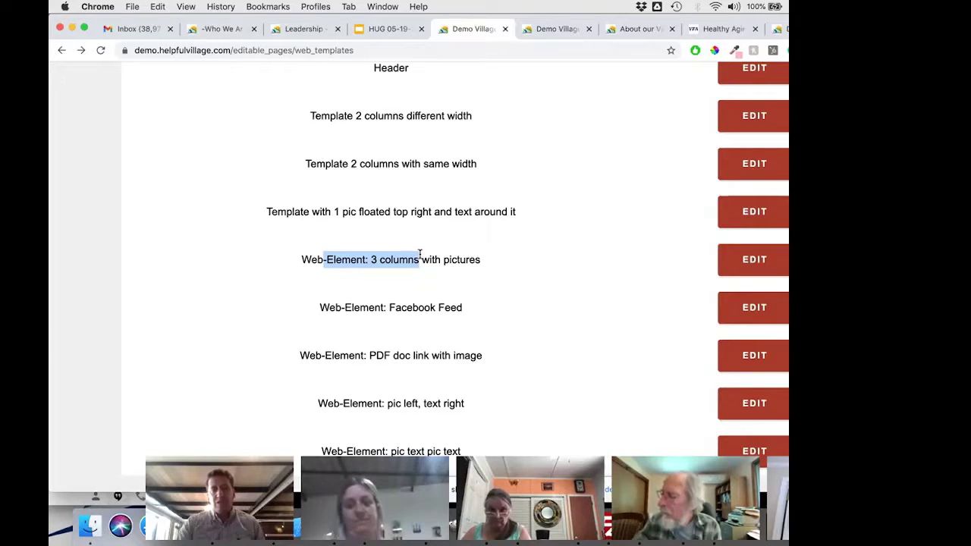
pyautogui.click(399, 311)
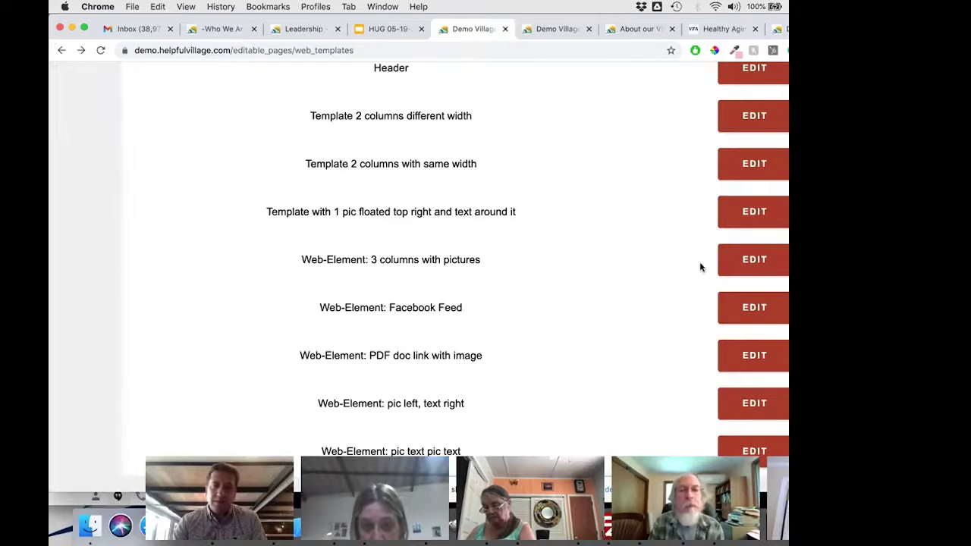
# - Open "Web-Element: 3 columns with pictures" for editing, examine its column pictures, headings and text, and return to the web templates list
pyautogui.click(734, 267)
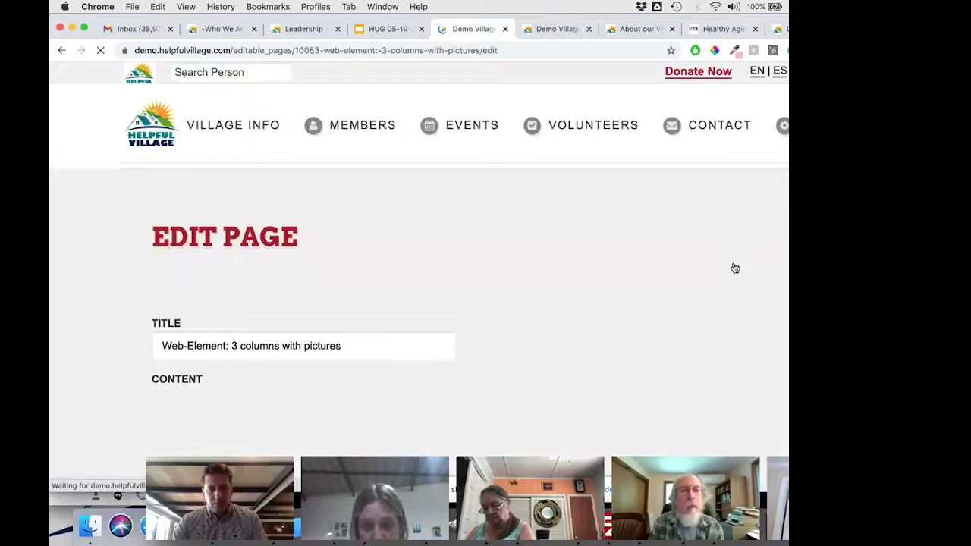
pyautogui.scroll(-3, 734, 269)
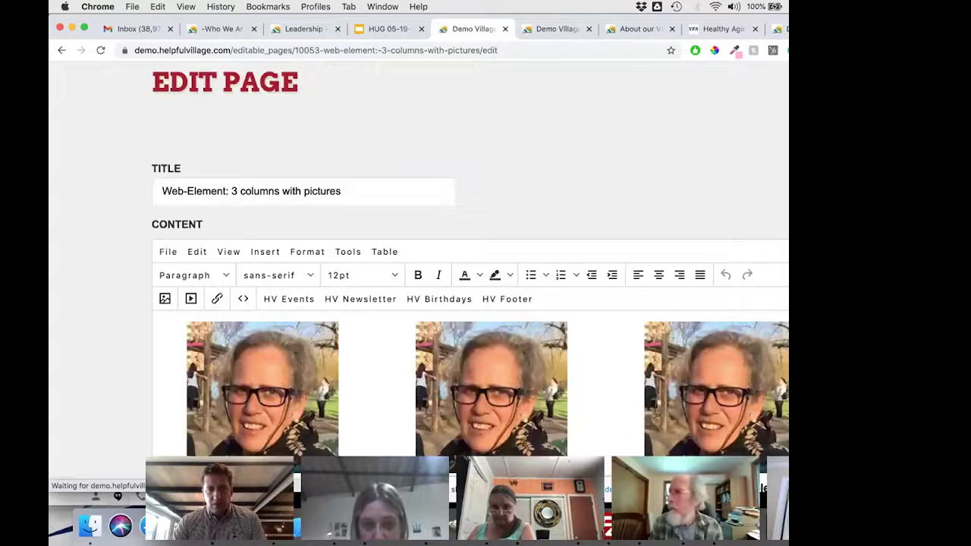
pyautogui.scroll(-4, 390, 258)
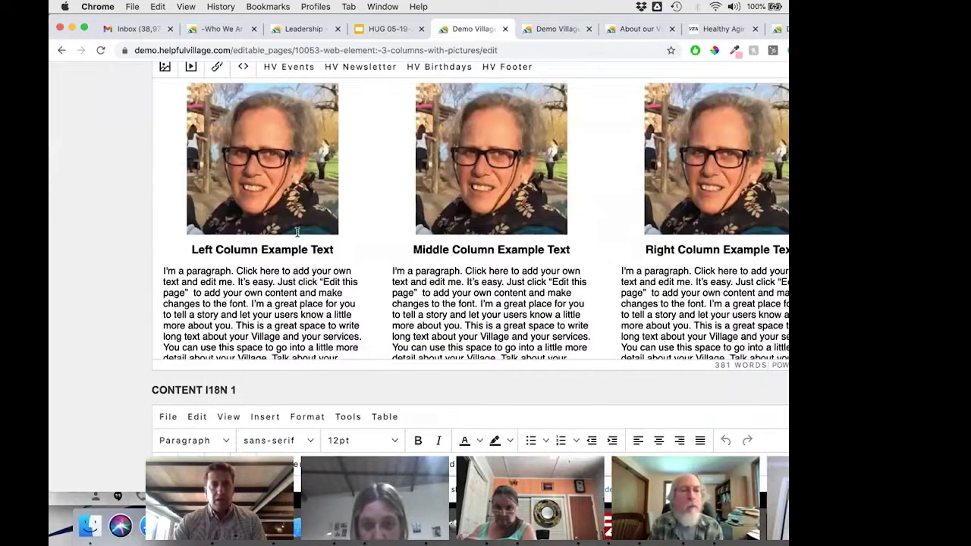
pyautogui.scroll(1, 280, 216)
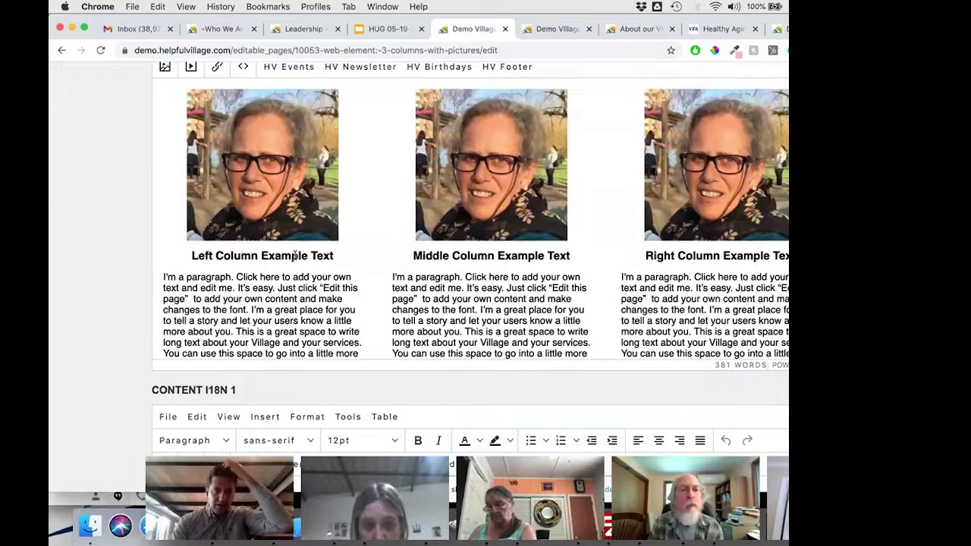
pyautogui.scroll(-2, 245, 298)
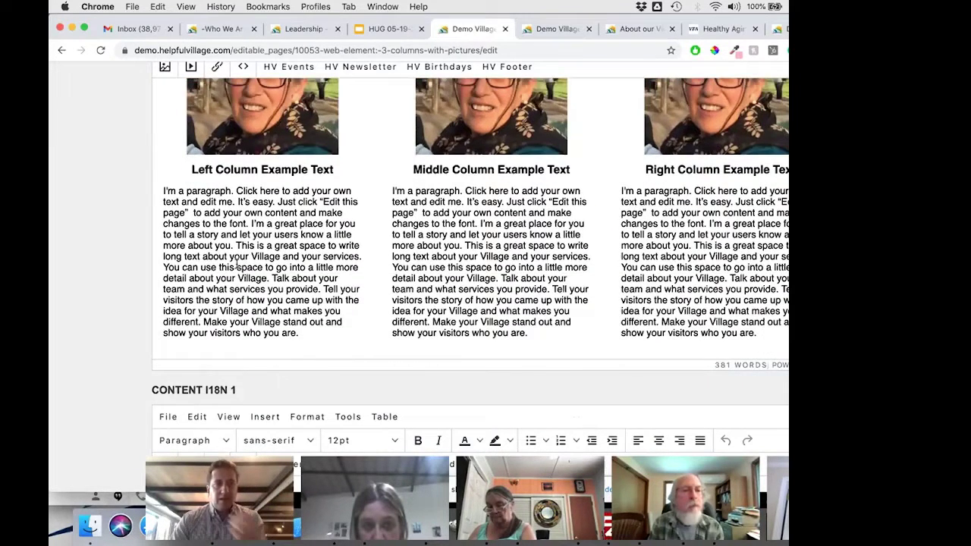
pyautogui.scroll(2, 371, 260)
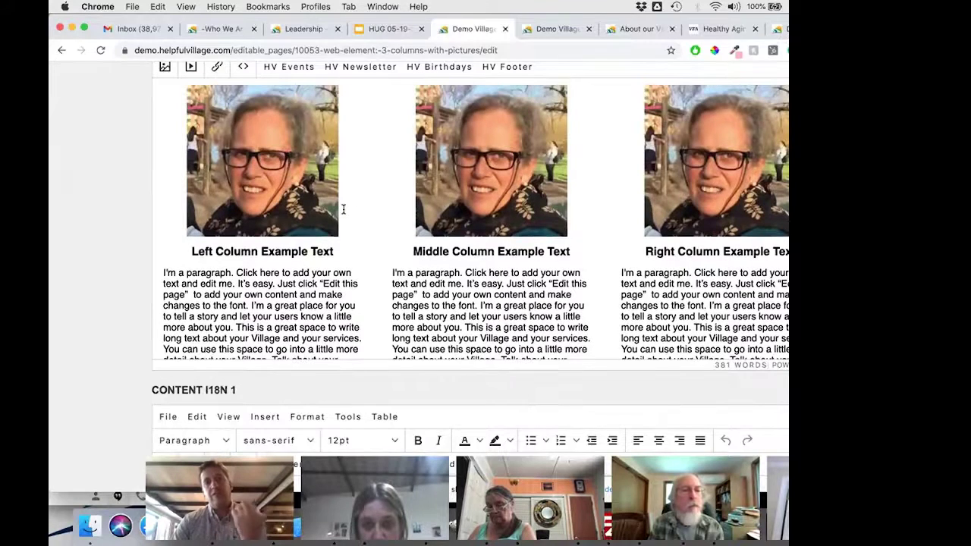
pyautogui.scroll(1, 343, 209)
pyautogui.scroll(2, 197, 219)
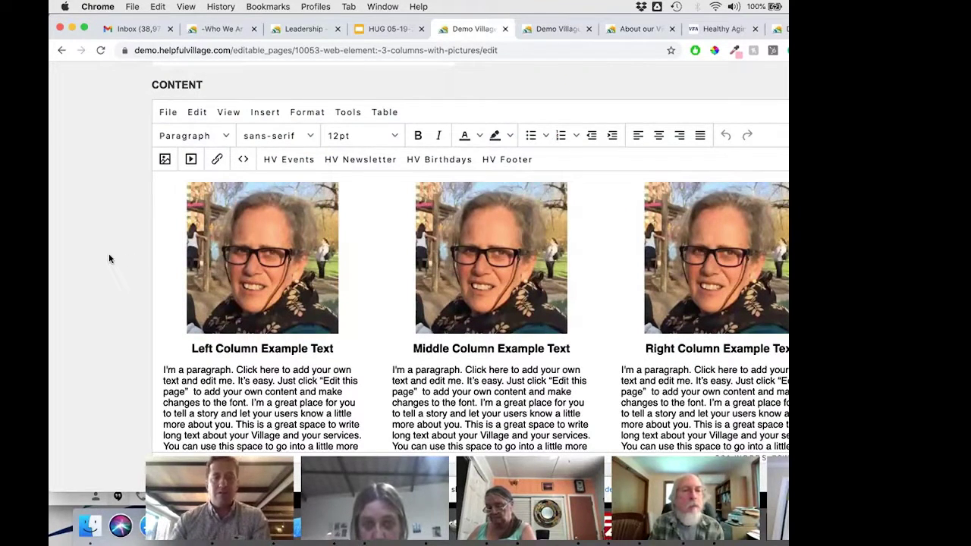
pyautogui.scroll(2, 108, 258)
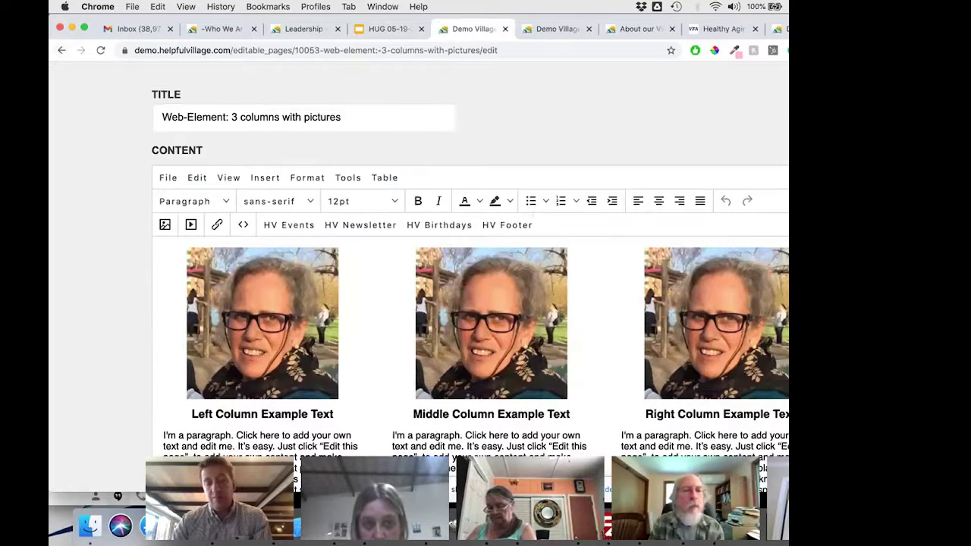
pyautogui.scroll(-4, 470, 281)
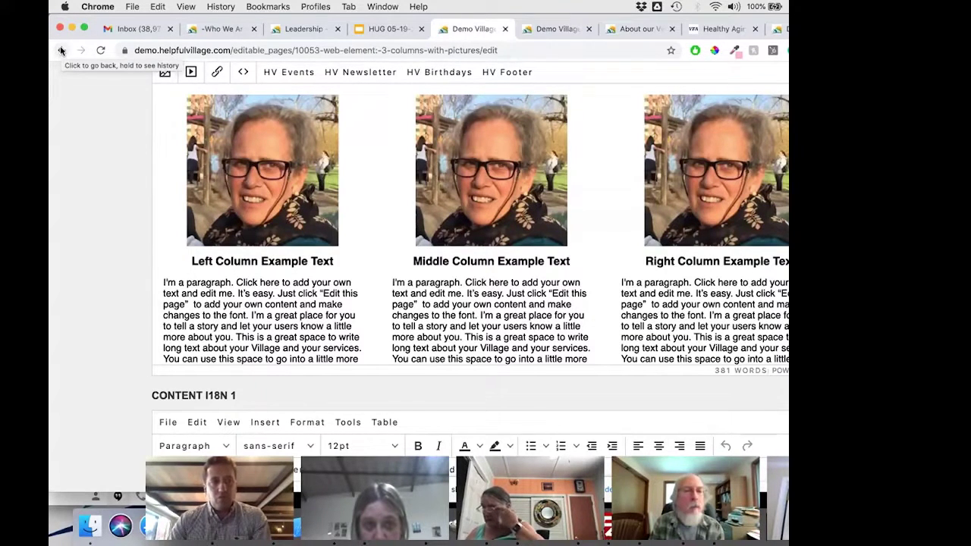
pyautogui.click(61, 50)
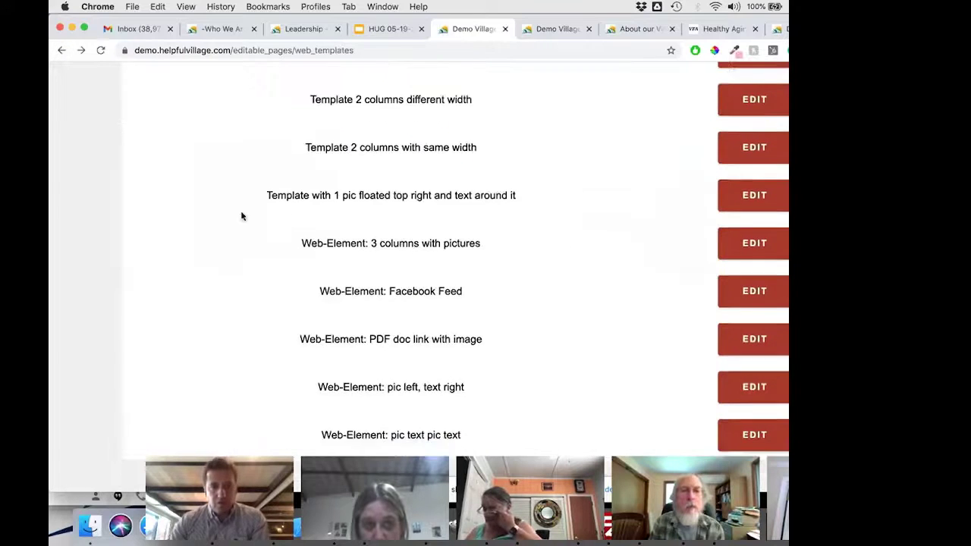
# - Open "Web-Element: Facebook Feed" for editing and examine the embedded feed in its content
pyautogui.scroll(-1, 341, 235)
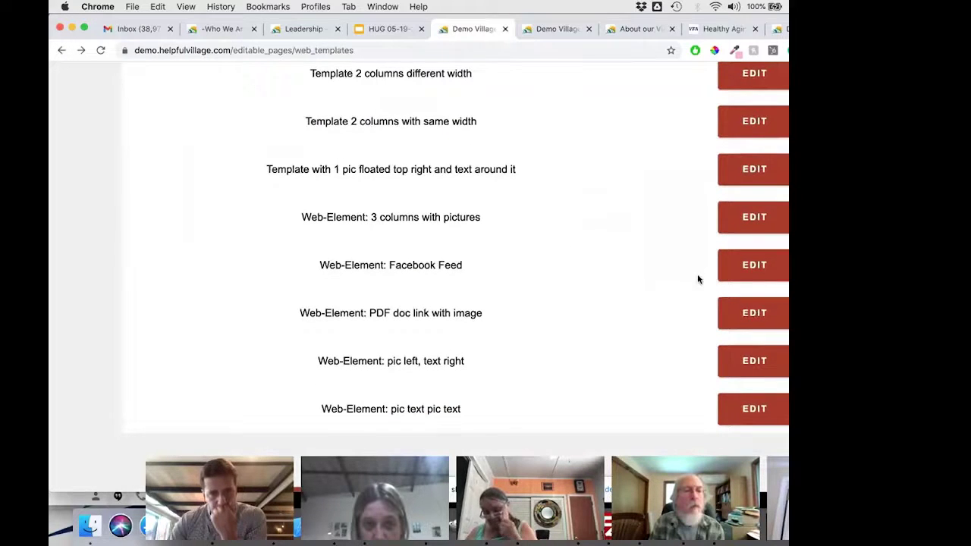
pyautogui.click(751, 269)
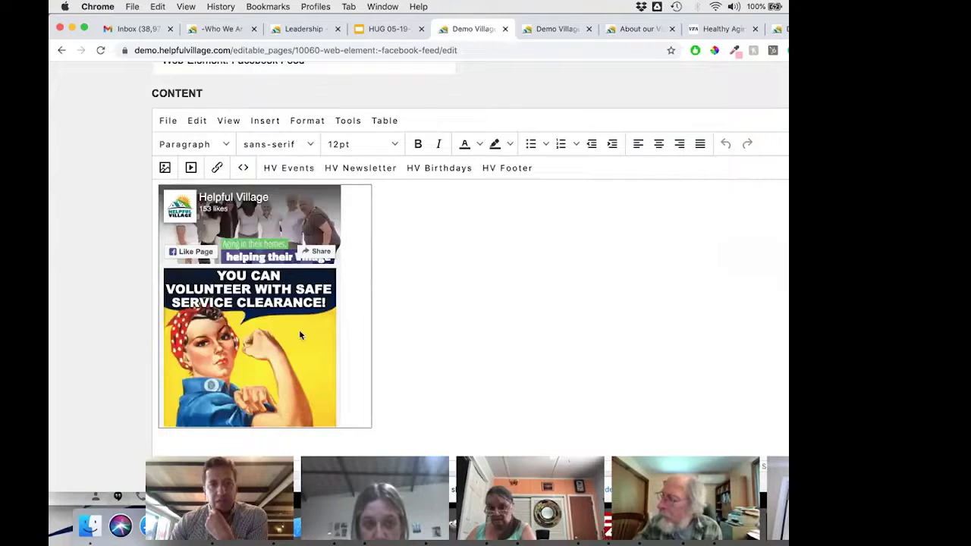
pyautogui.scroll(-1, 275, 317)
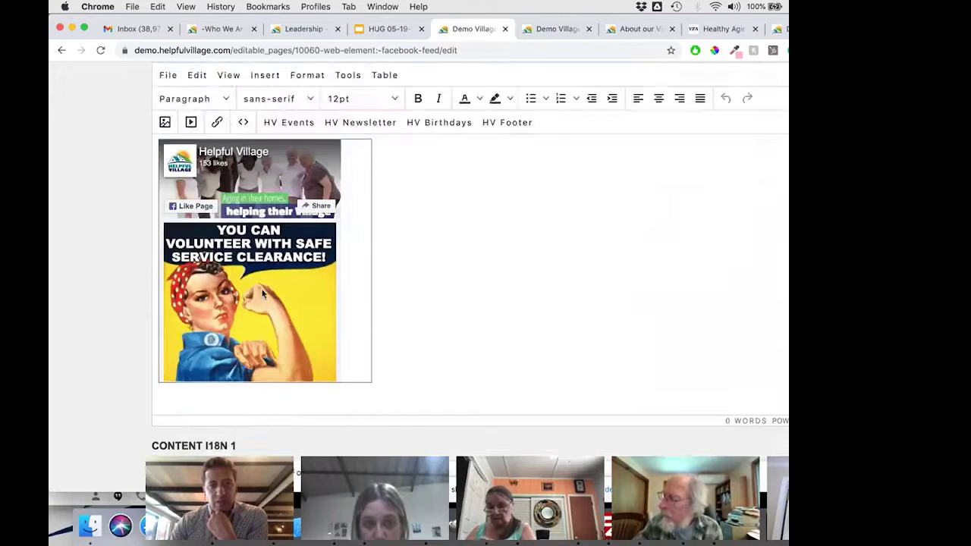
pyautogui.scroll(3, 263, 294)
pyautogui.scroll(-3, 262, 293)
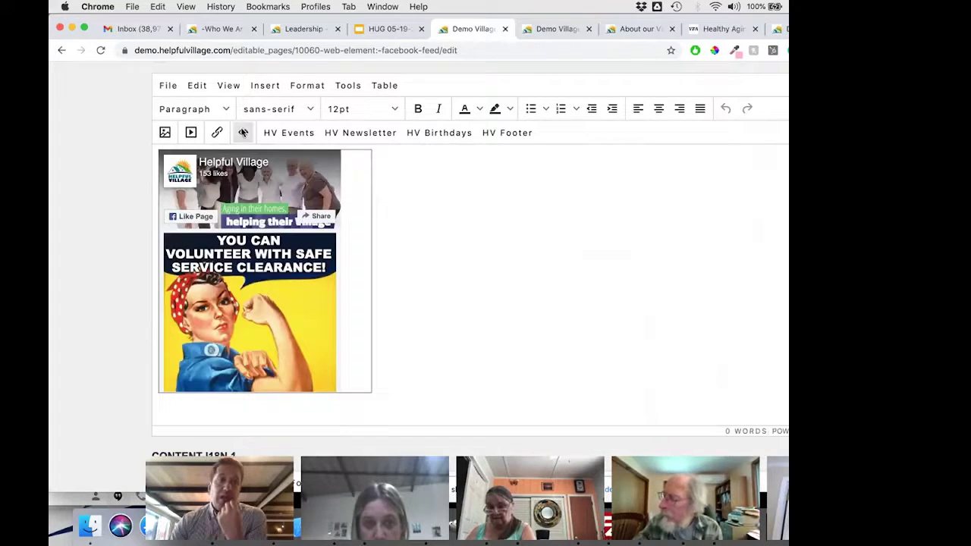
# - View the feed's source code, select "HelpfulVillage" in the Facebook address, close the code without saving and return to the web templates list
pyautogui.click(243, 132)
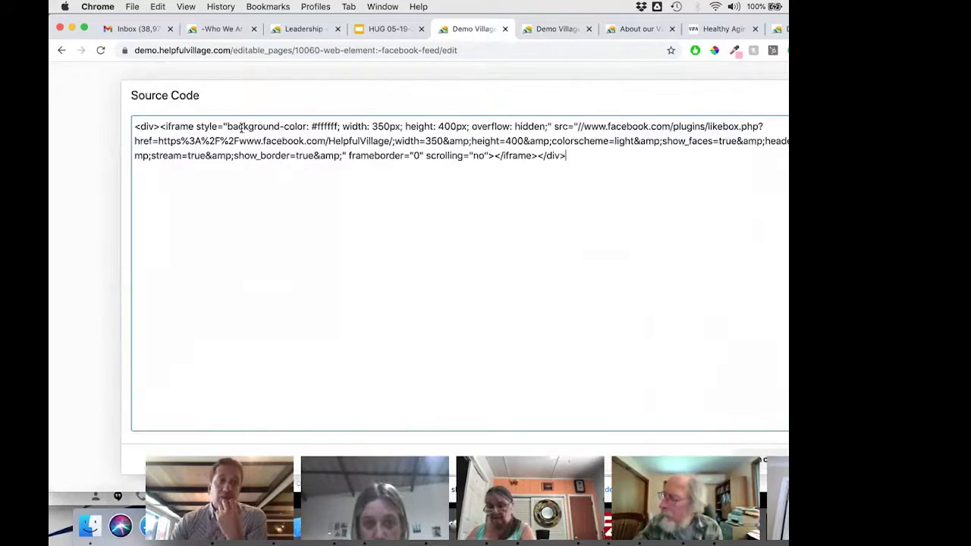
pyautogui.doubleClick(358, 141)
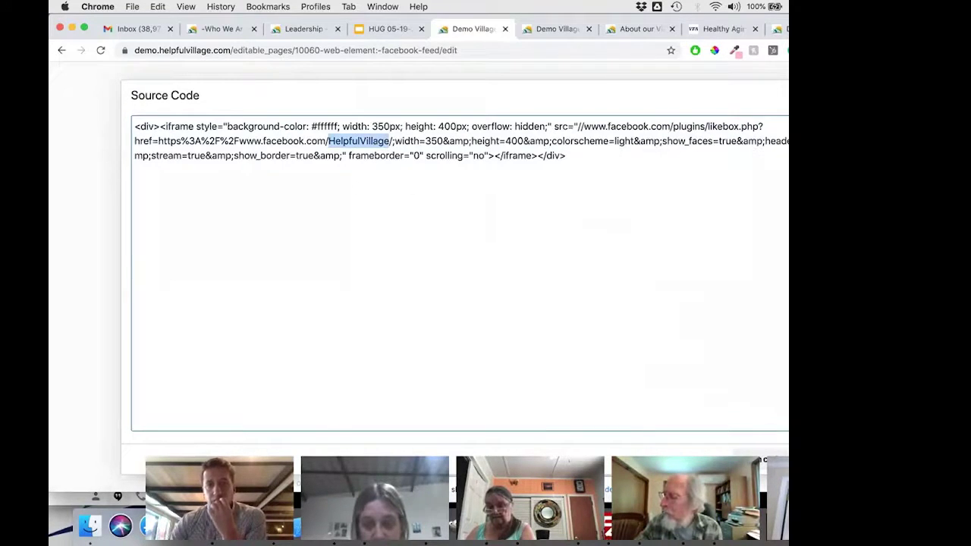
pyautogui.press('Escape')
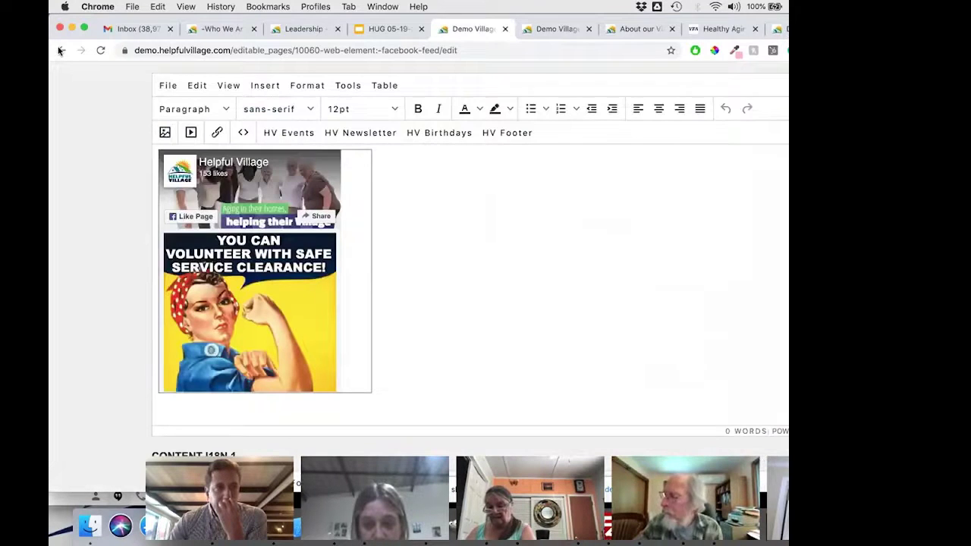
pyautogui.click(61, 50)
# - Open "Web-Element: PDF doc link with image" for editing and select the PDF image in its content
pyautogui.scroll(-2, 485, 226)
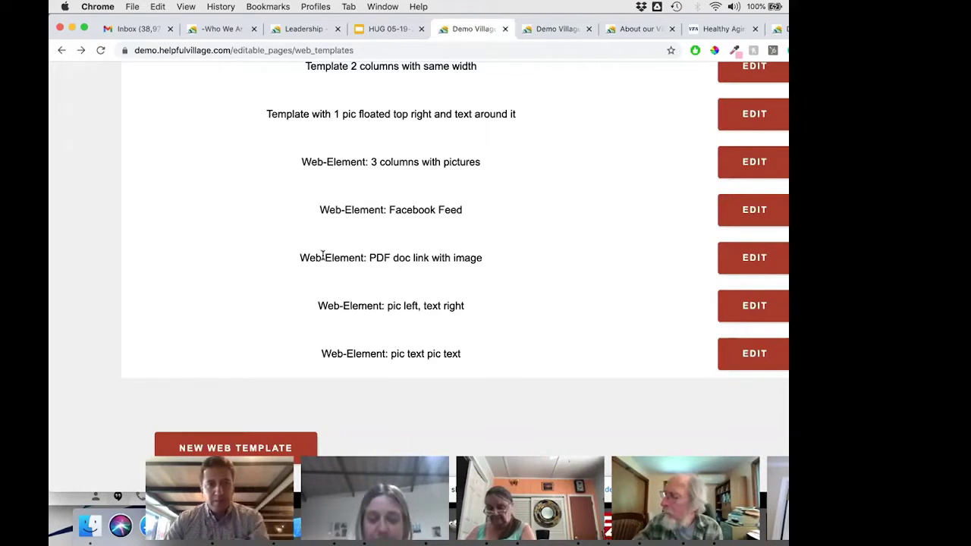
pyautogui.moveTo(309, 258); pyautogui.dragTo(374, 258)
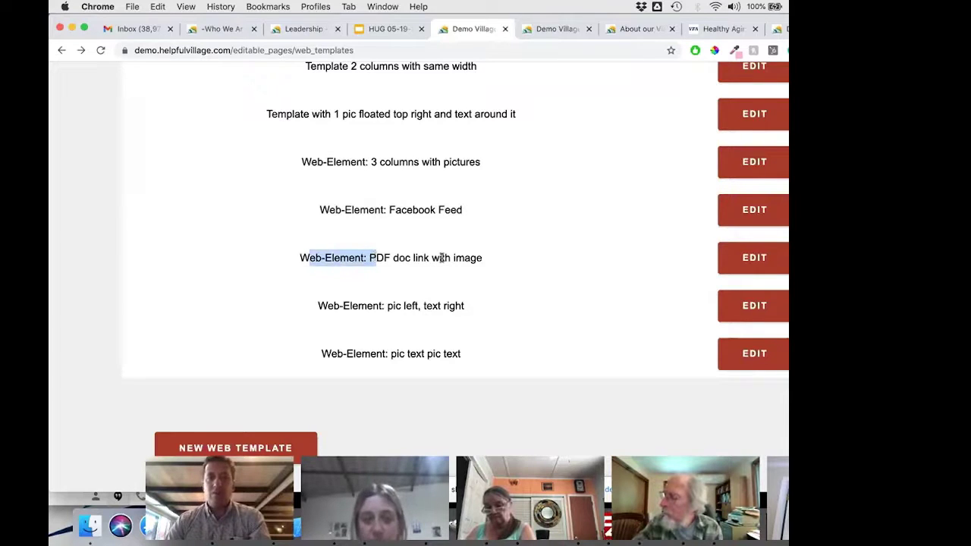
pyautogui.click(754, 256)
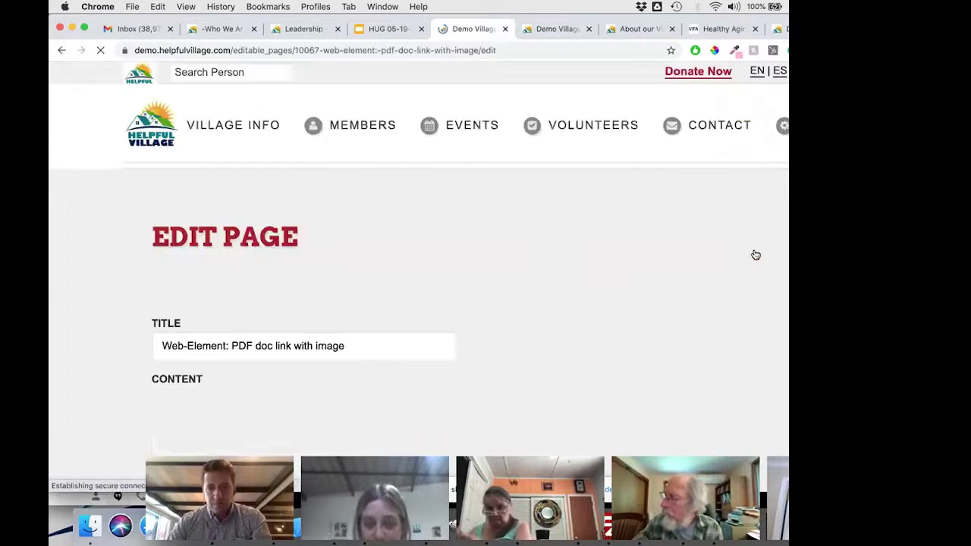
pyautogui.scroll(-3, 520, 241)
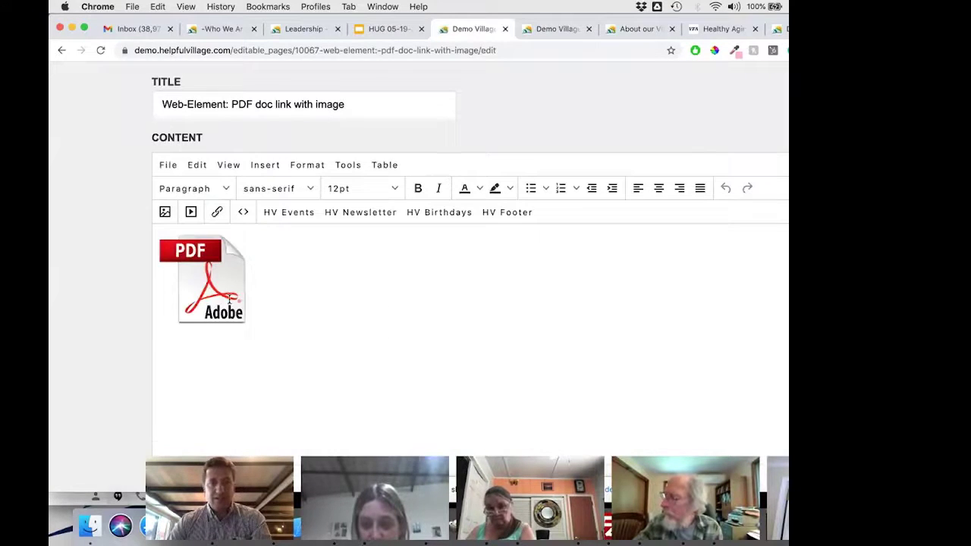
pyautogui.click(191, 280)
pyautogui.click(192, 280)
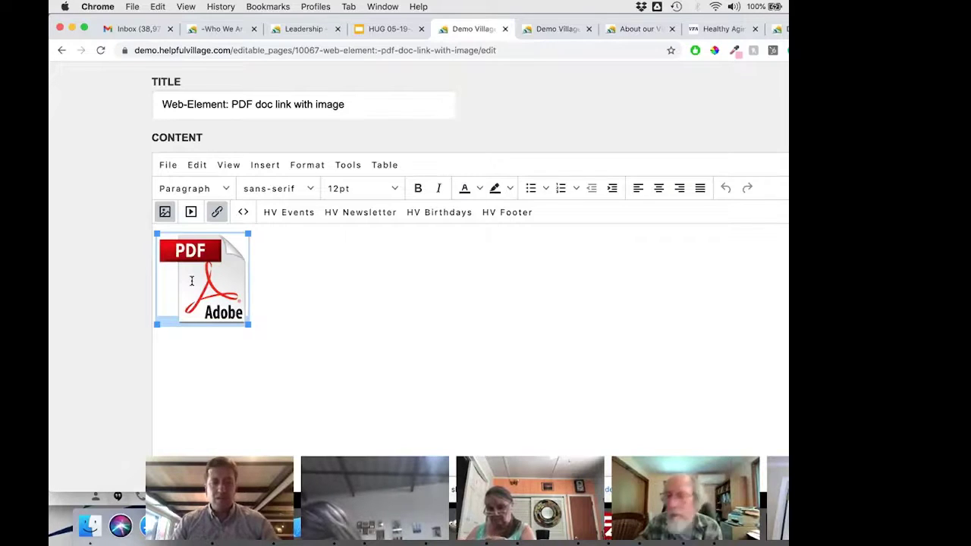
pyautogui.click(266, 168)
pyautogui.click(182, 155)
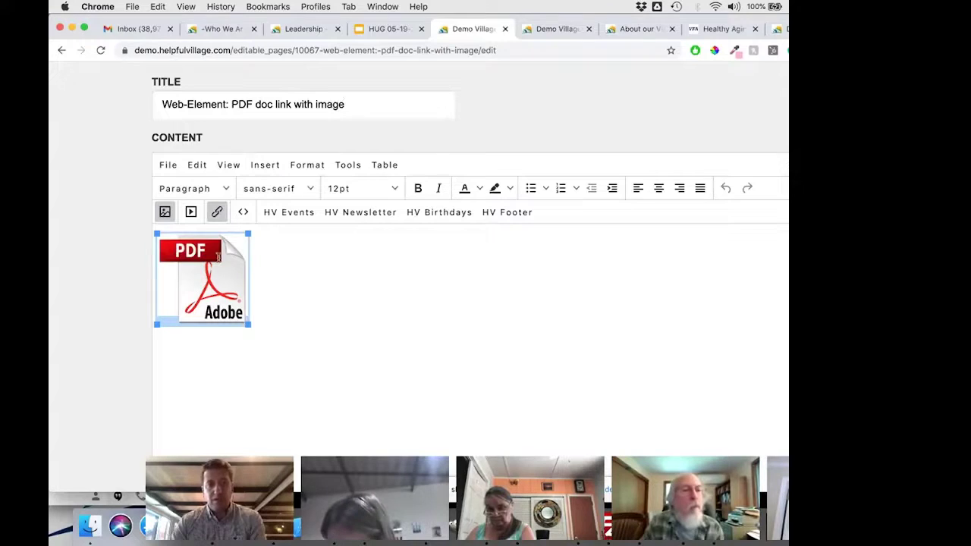
# - Examine the PDF image's link URL, cancel the link dialog without changes and return to the web templates list
pyautogui.click(218, 212)
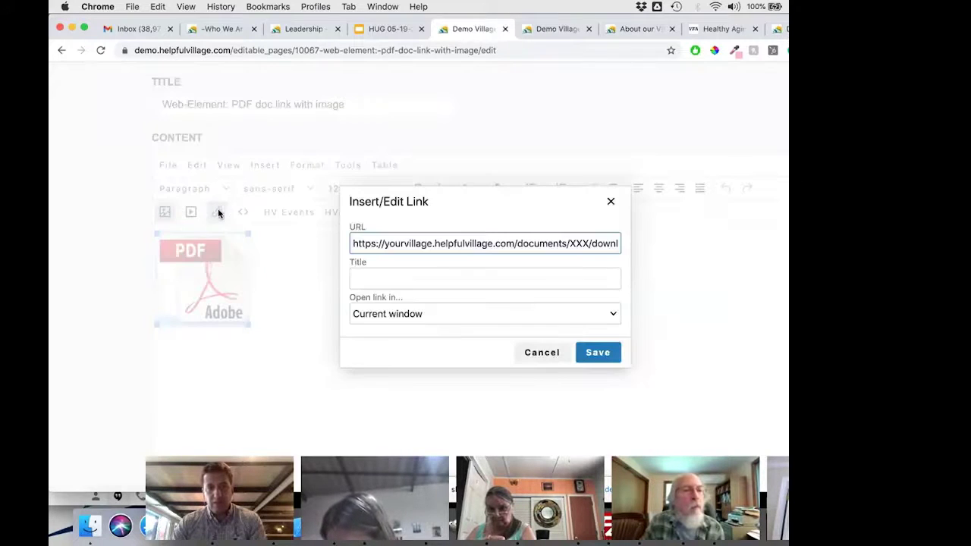
pyautogui.tripleClick(457, 246)
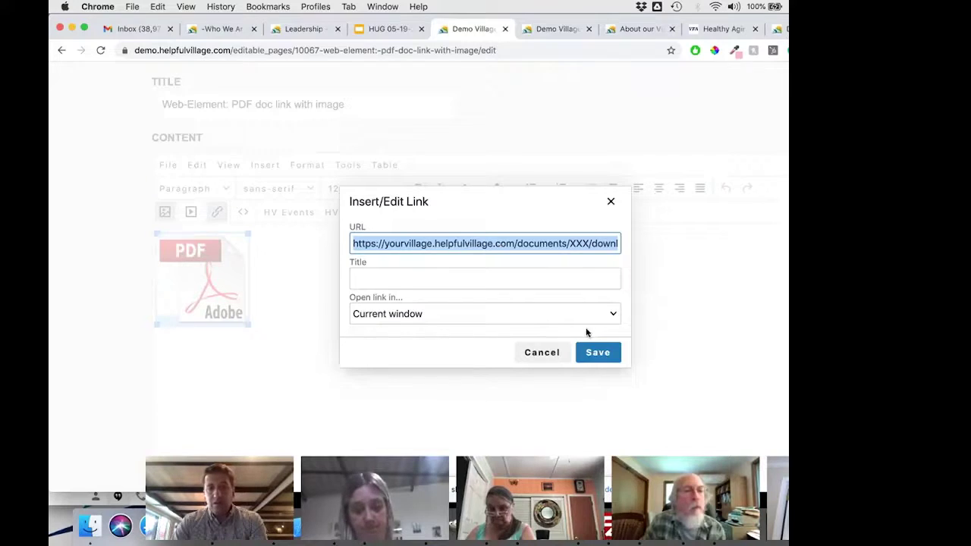
pyautogui.click(552, 353)
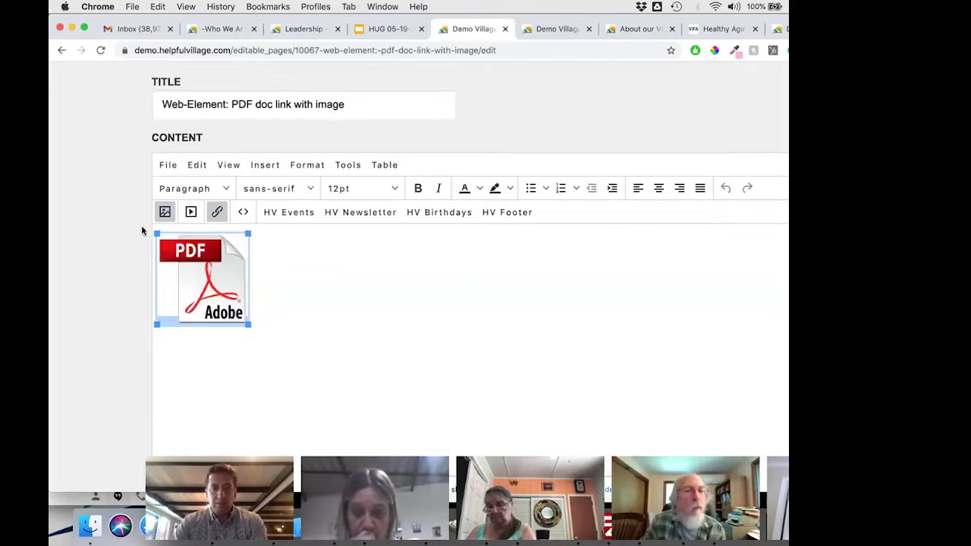
pyautogui.click(60, 50)
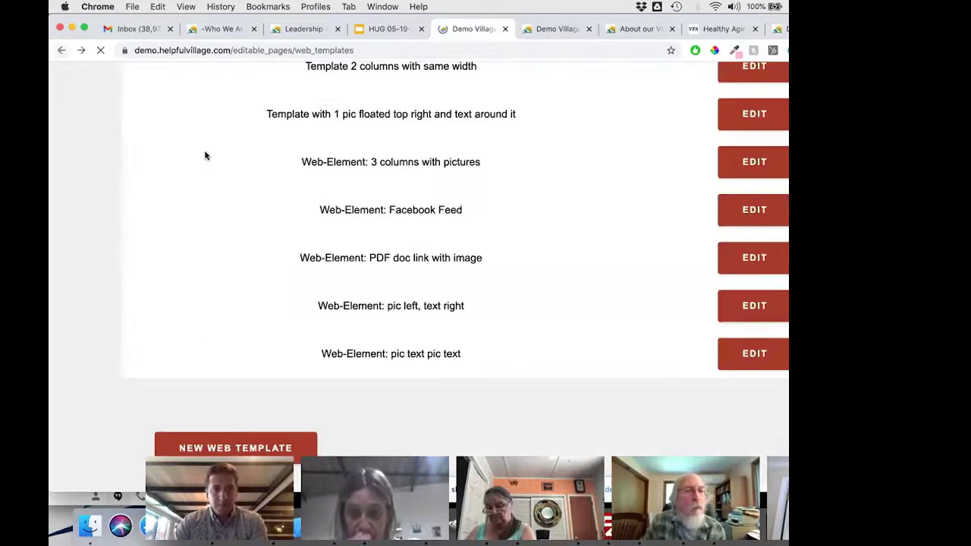
# - Open "Web-Element: pic left, text right" for editing, examine its pictures, captions and bio texts, and return to the web templates list
pyautogui.scroll(-1, 394, 248)
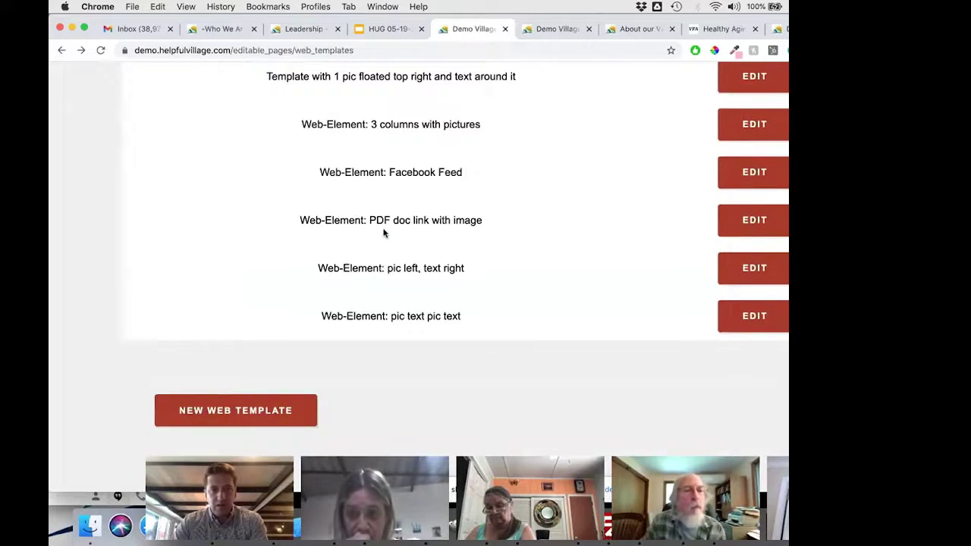
pyautogui.scroll(-1, 384, 233)
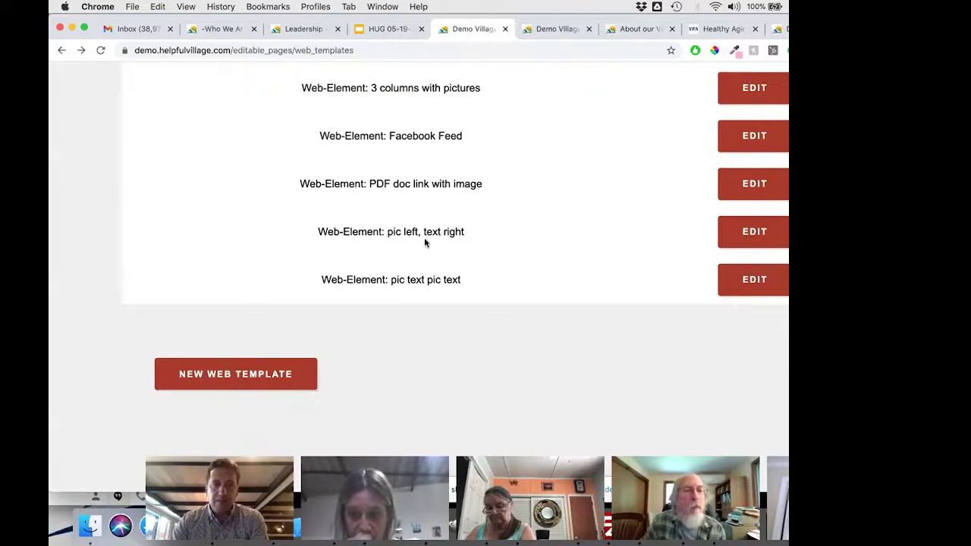
pyautogui.click(755, 234)
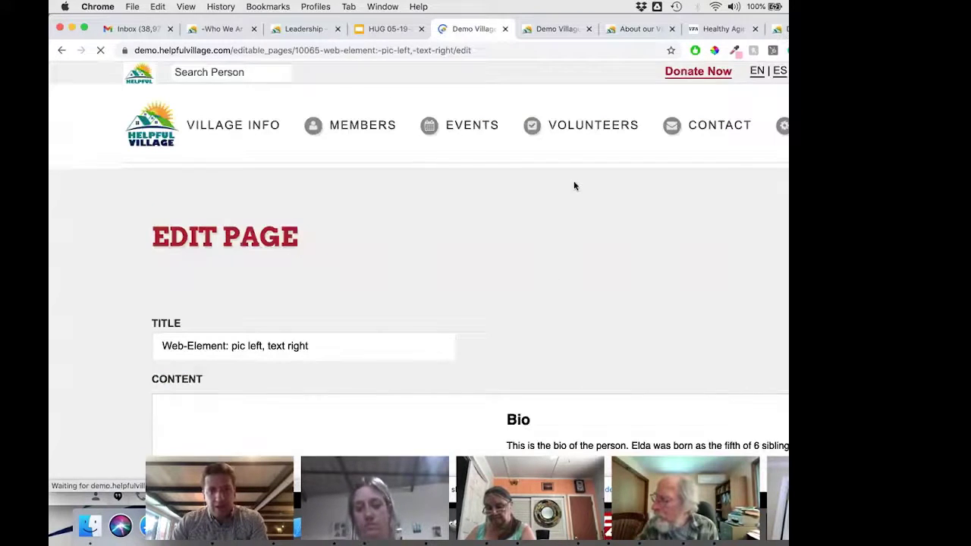
pyautogui.scroll(-5, 574, 186)
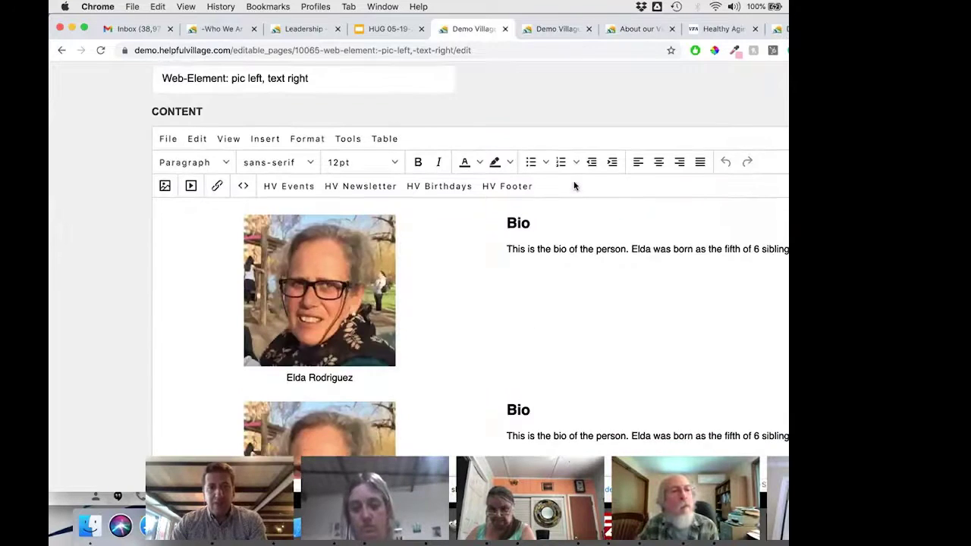
pyautogui.click(319, 204)
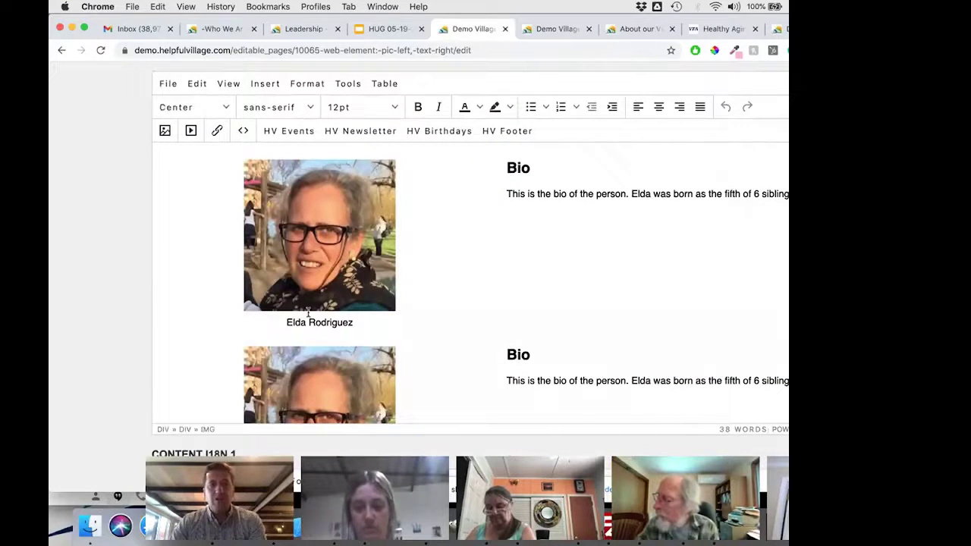
pyautogui.click(308, 322)
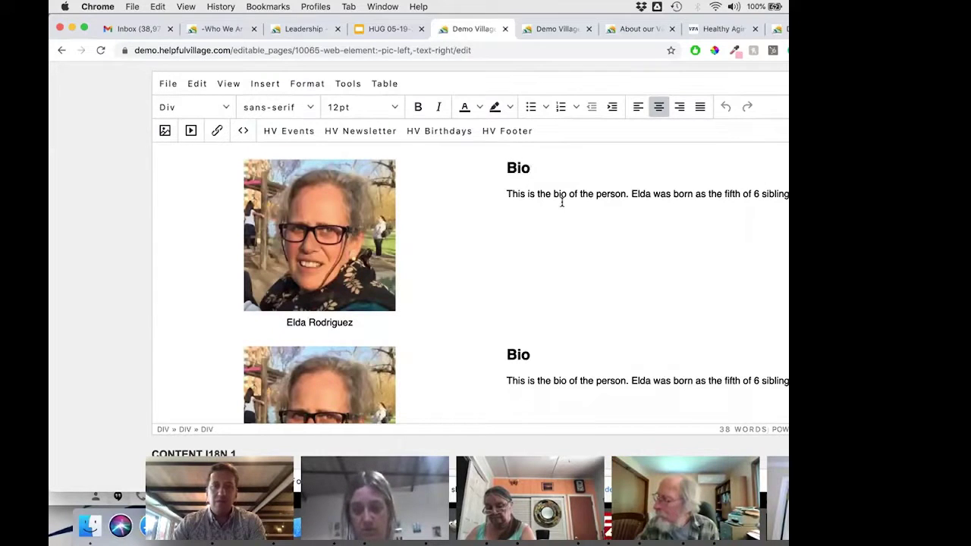
pyautogui.scroll(-5, 604, 190)
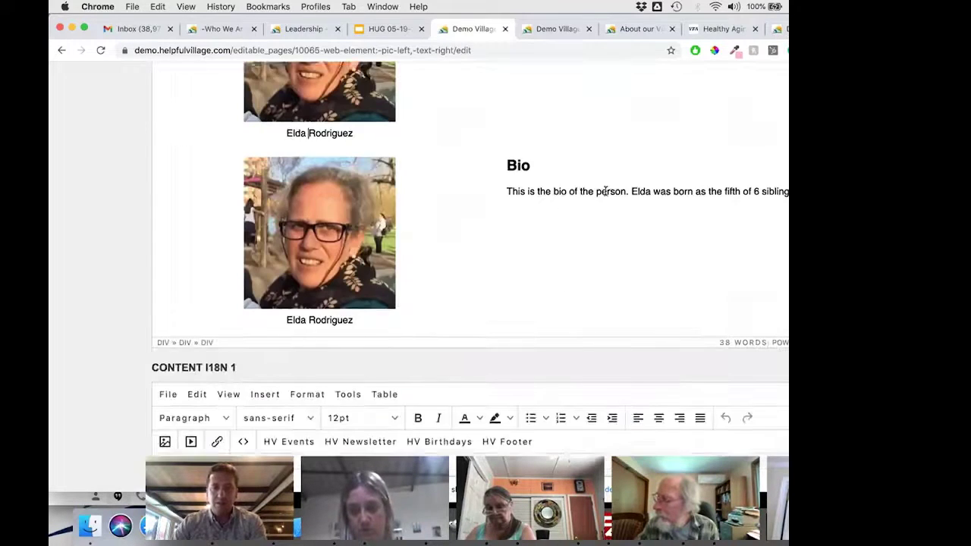
pyautogui.scroll(-2, 385, 247)
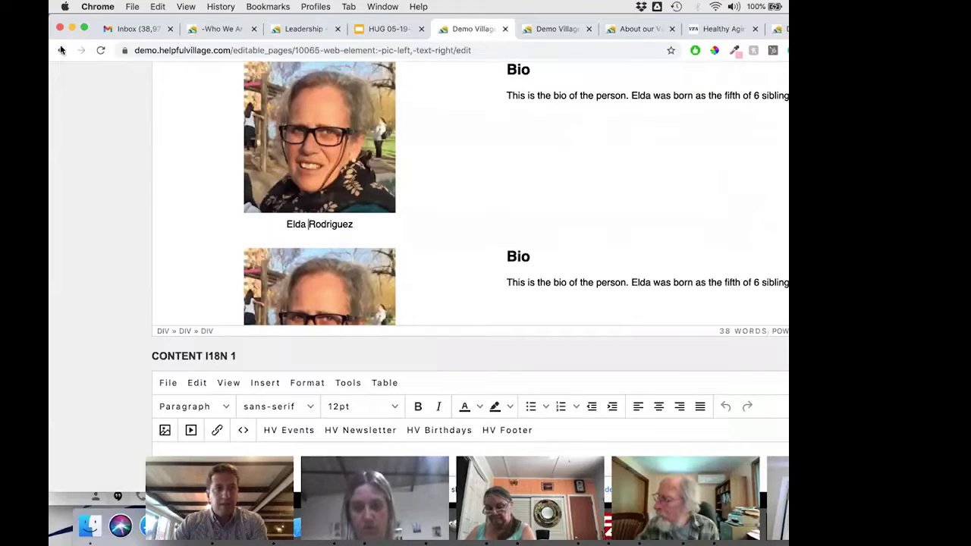
pyautogui.click(61, 51)
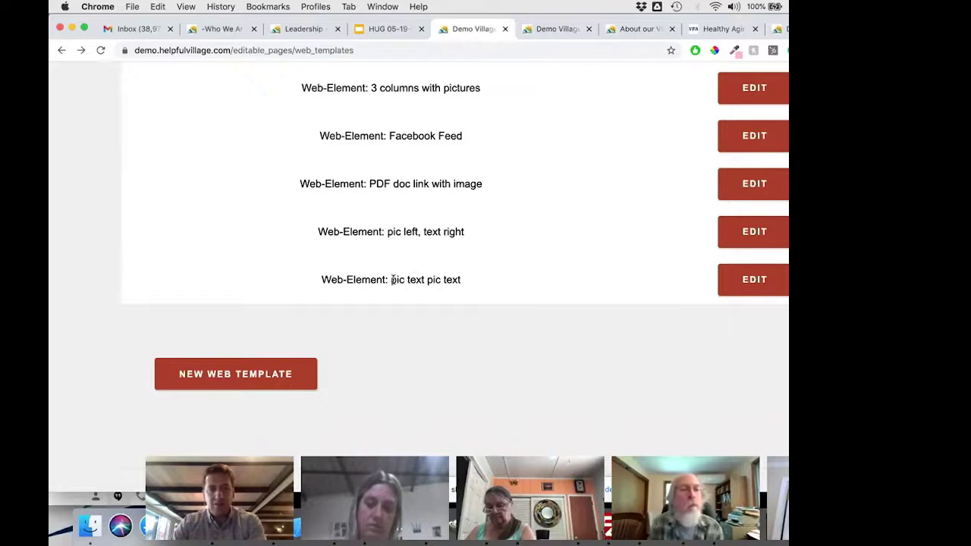
# - Open "Web-Element: pic text pic text" for editing and examine its alternating pictures and bio texts
pyautogui.click(739, 281)
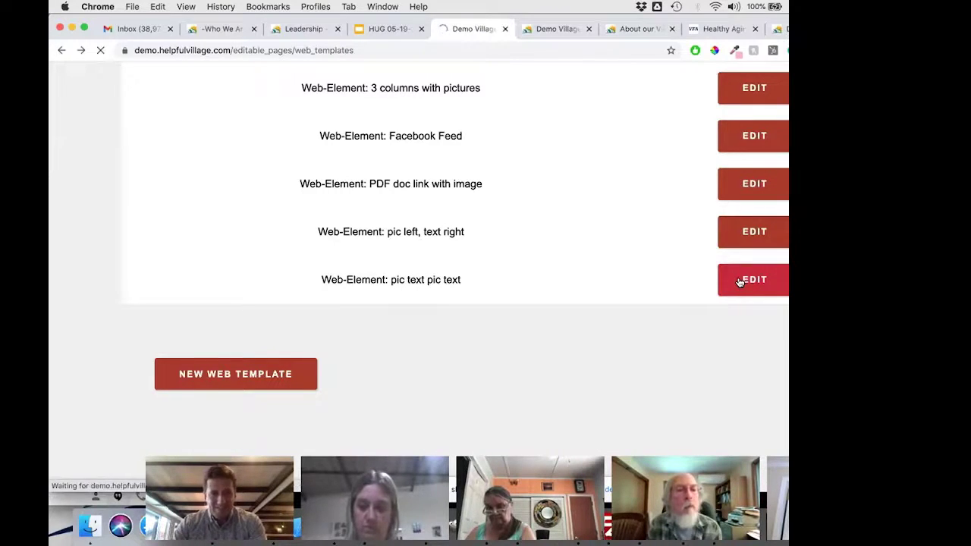
pyautogui.scroll(-2, 381, 182)
pyautogui.scroll(-2, 381, 182)
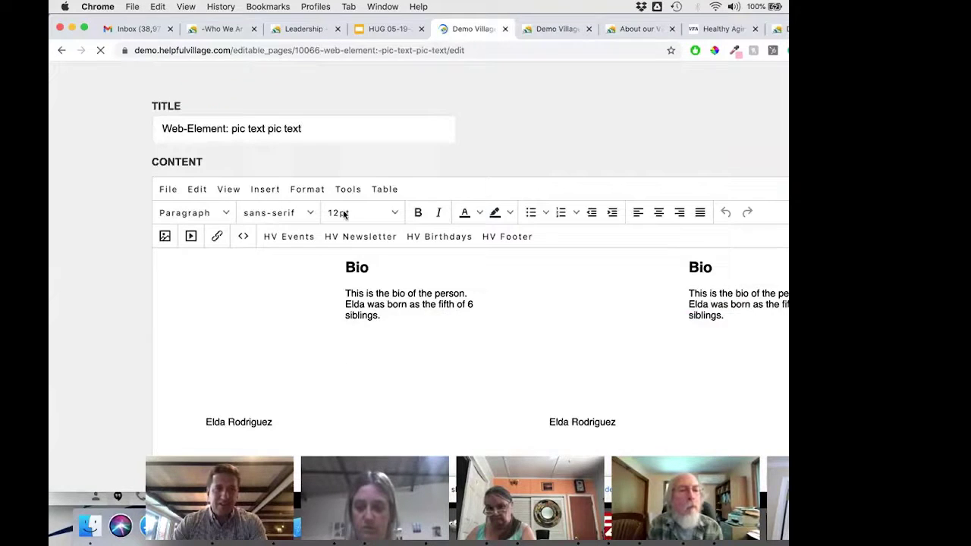
pyautogui.click(364, 290)
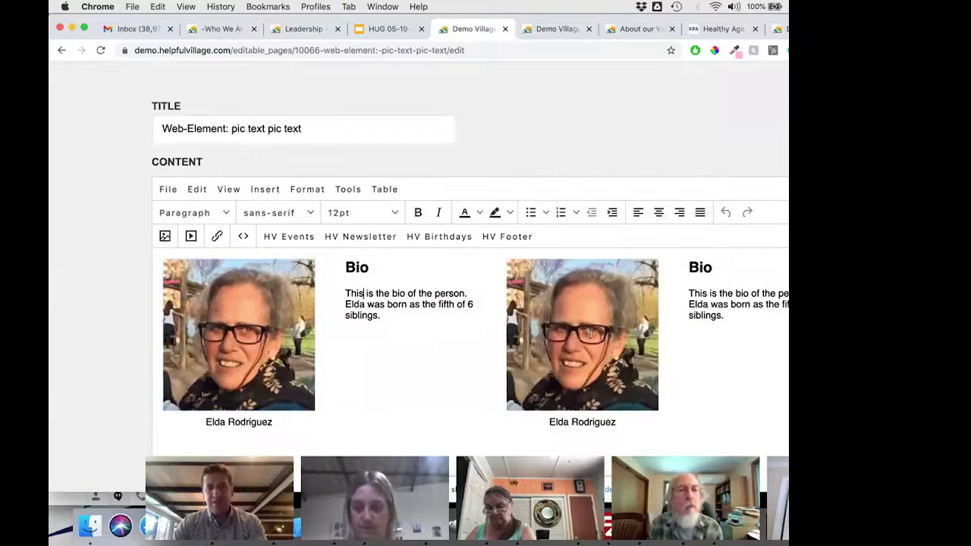
pyautogui.click(582, 333)
pyautogui.scroll(-2, 581, 333)
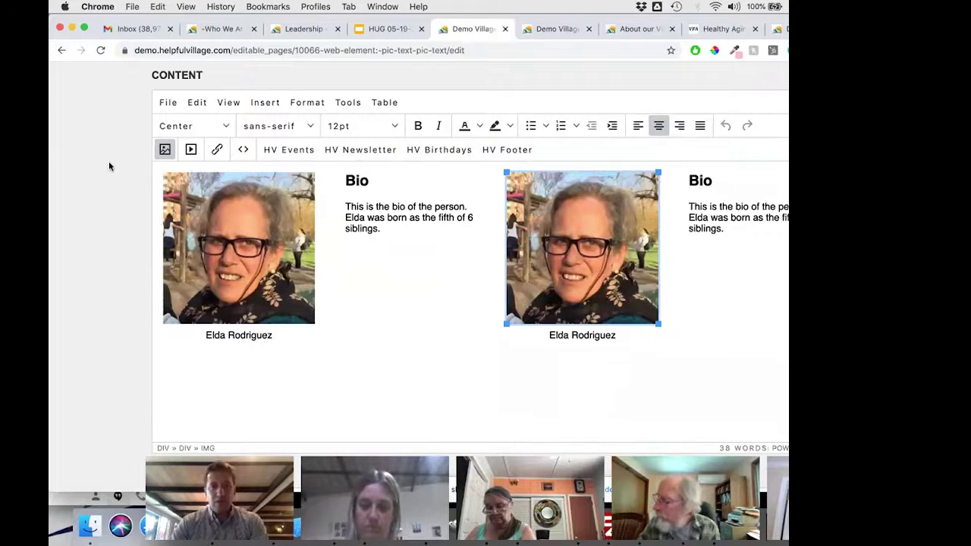
pyautogui.scroll(5, 109, 166)
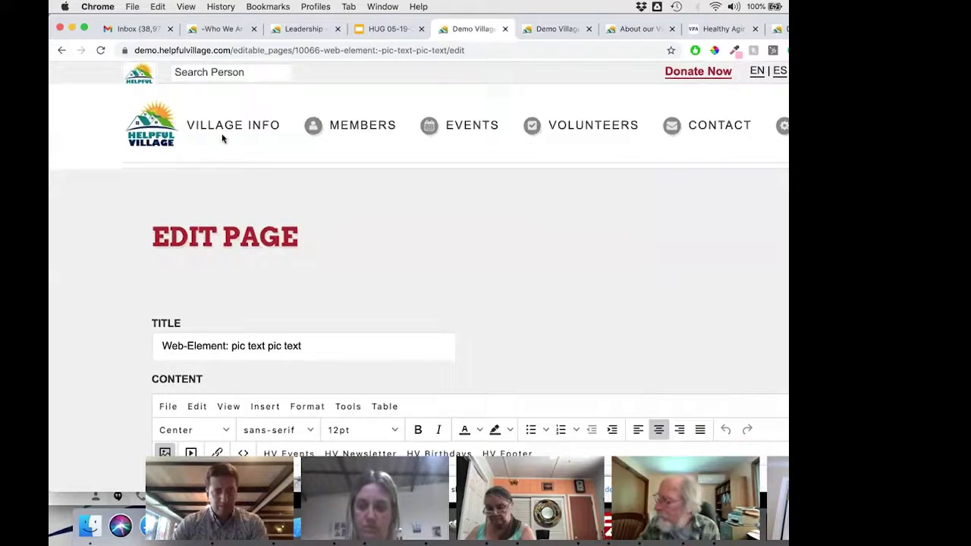
pyautogui.scroll(-3, 251, 268)
pyautogui.scroll(2, 251, 267)
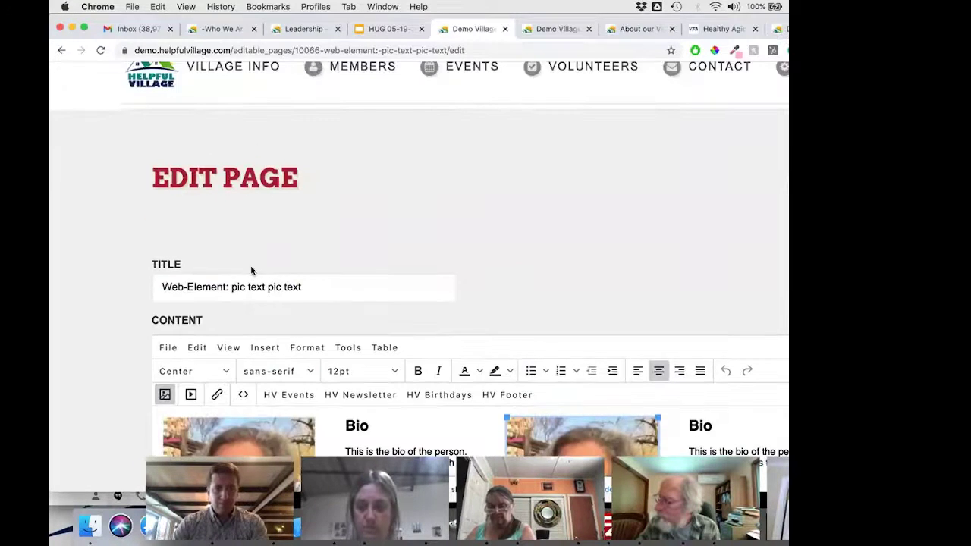
# - Switch to the browser tab with the membership renewal email template and open the list of editable pages from the website settings
pyautogui.moveTo(263, 67)
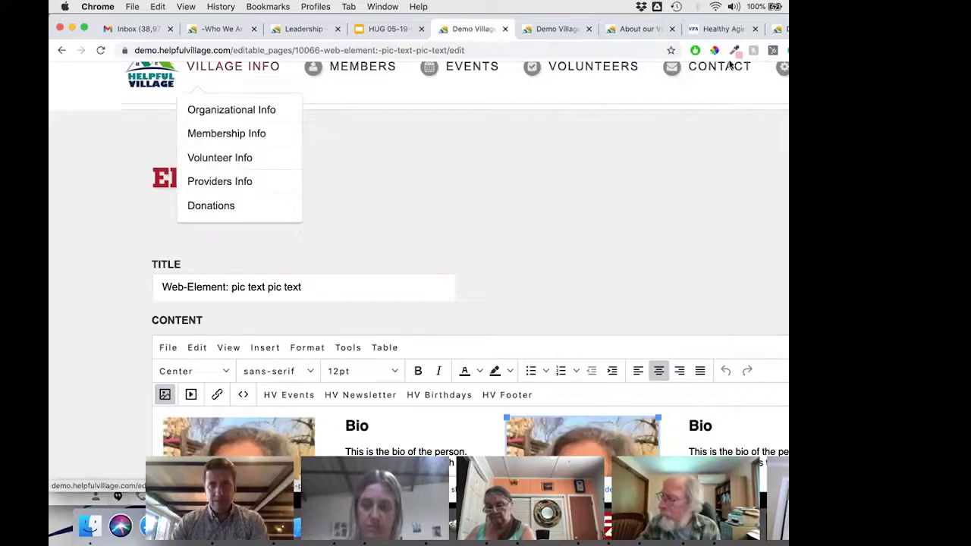
pyautogui.hotkey('ctrl', 'Tab')
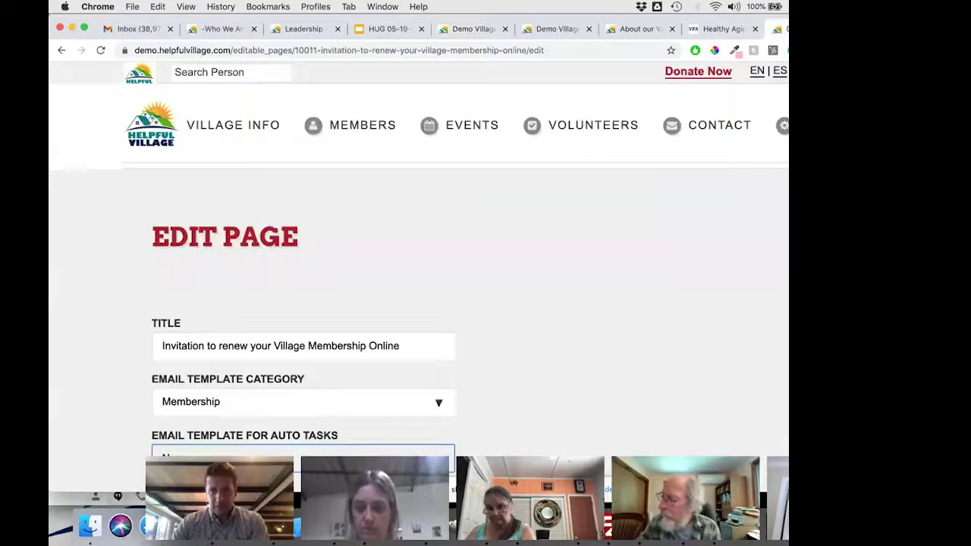
pyautogui.moveTo(783, 125)
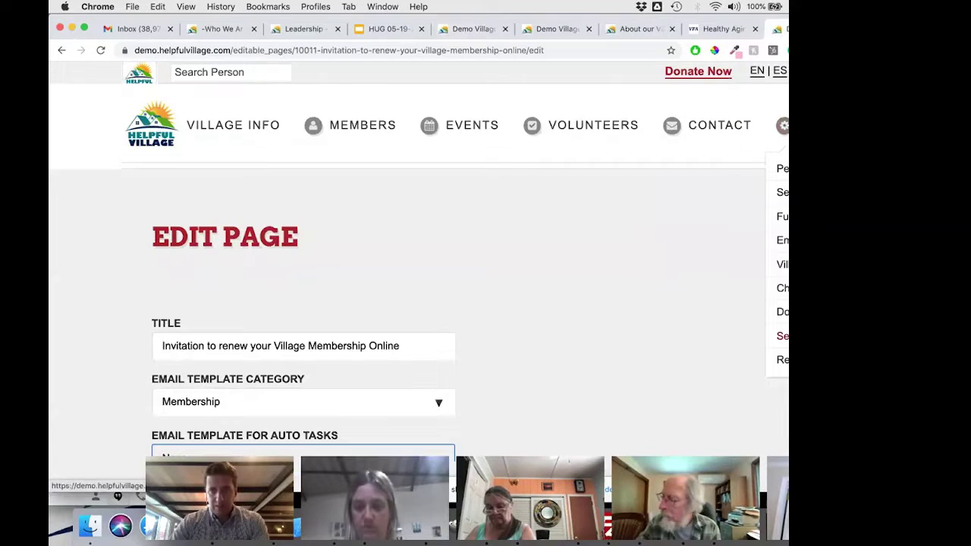
pyautogui.click(782, 335)
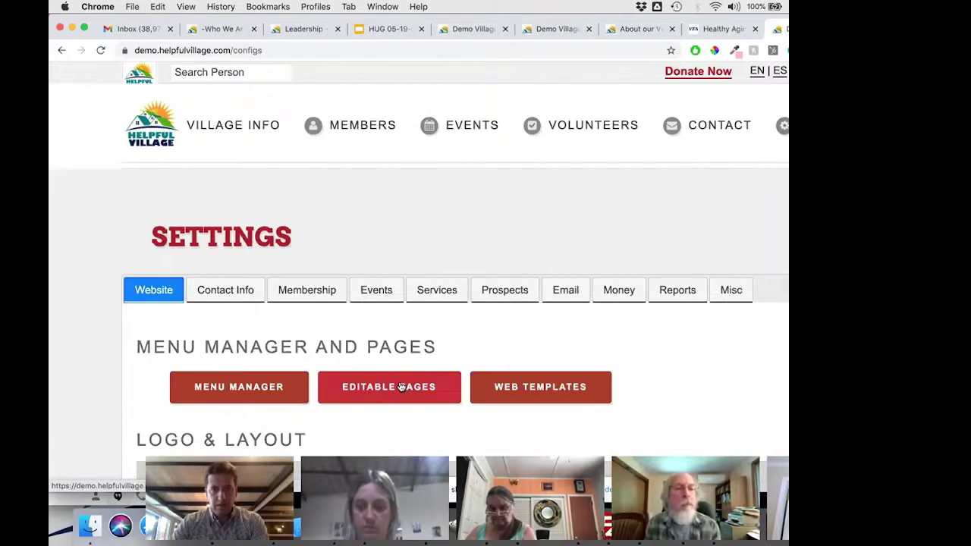
pyautogui.click(401, 387)
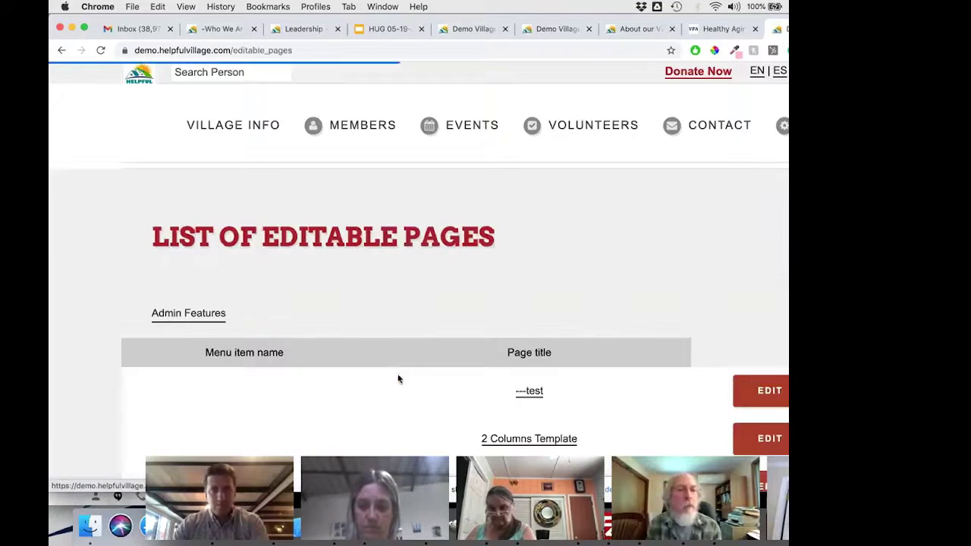
# - Start a new editable page and enter "Testing during webinar" as its title
pyautogui.scroll(-15, 365, 269)
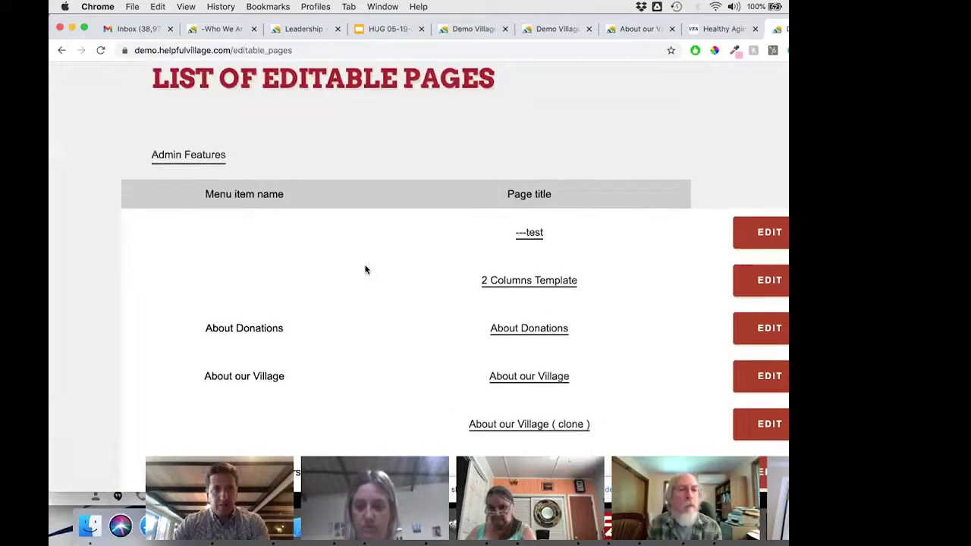
pyautogui.click(242, 290)
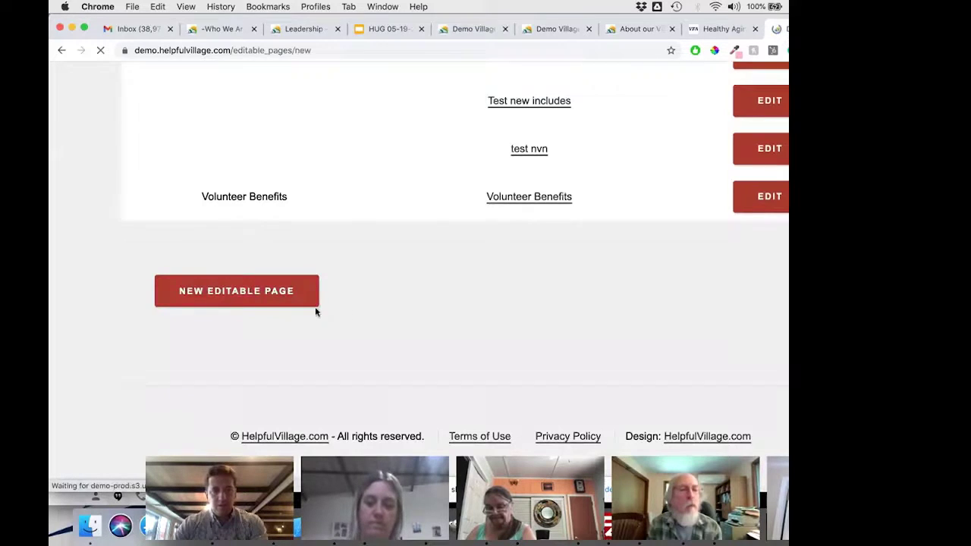
pyautogui.click(253, 347)
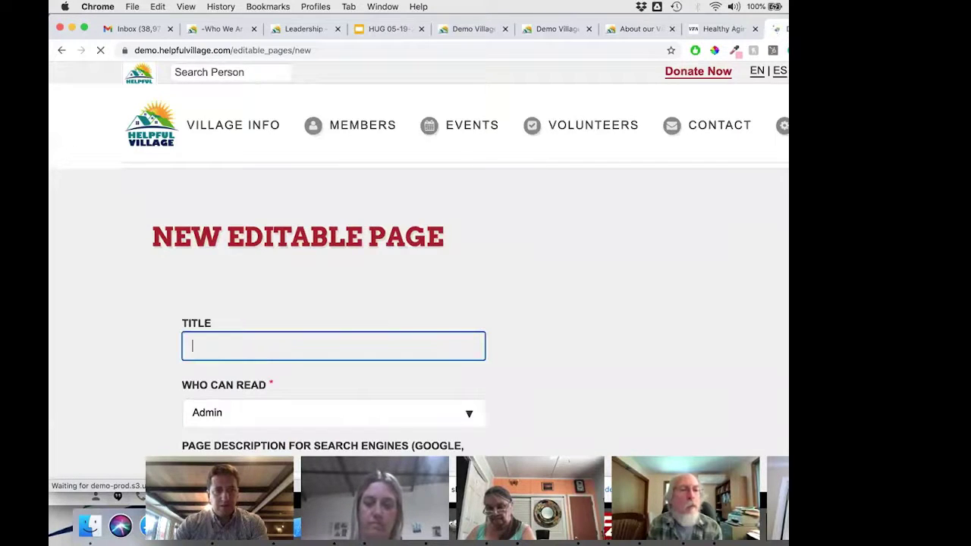
pyautogui.write('Testing during webinar')
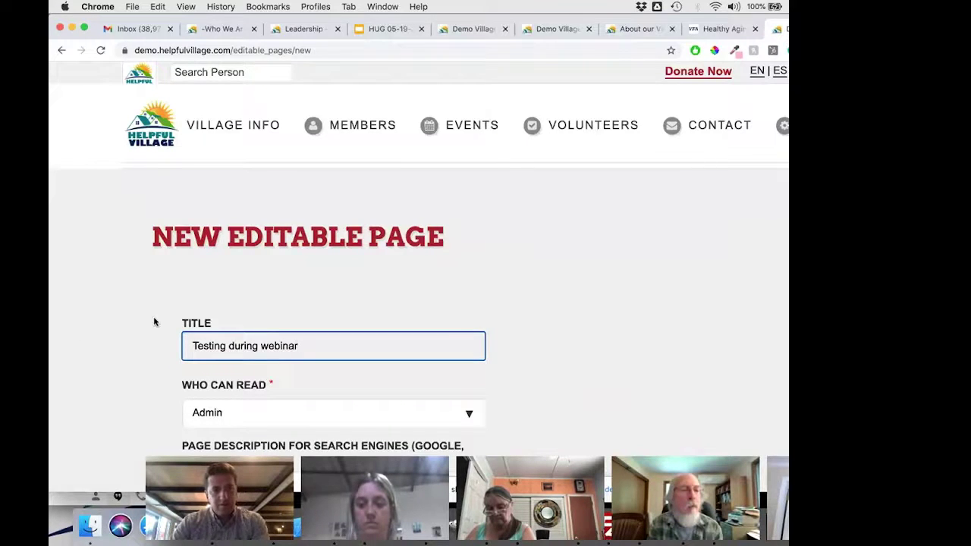
pyautogui.scroll(-6, 154, 322)
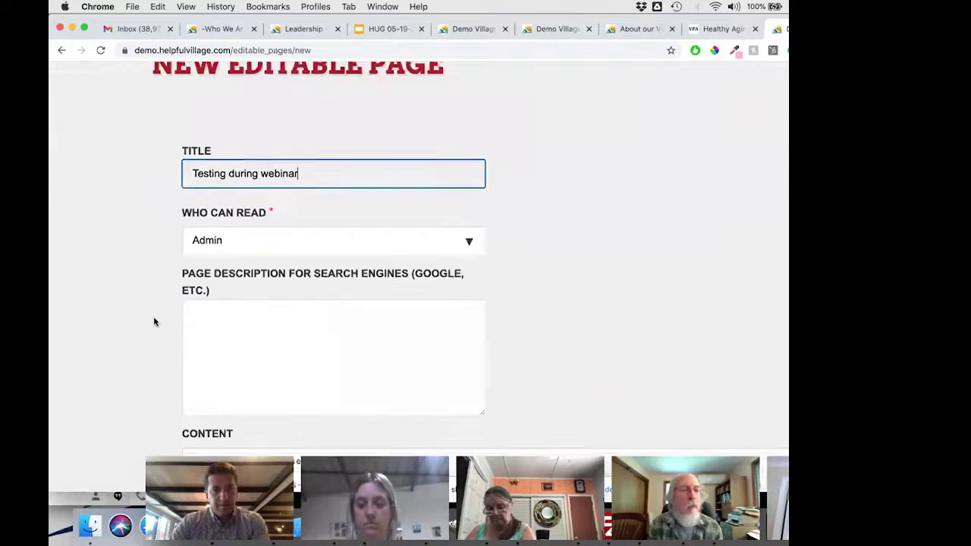
# - Place the cursor in the new page's content area and turn on Show blocks
pyautogui.click(314, 316)
pyautogui.scroll(-3, 306, 382)
pyautogui.scroll(-3, 270, 366)
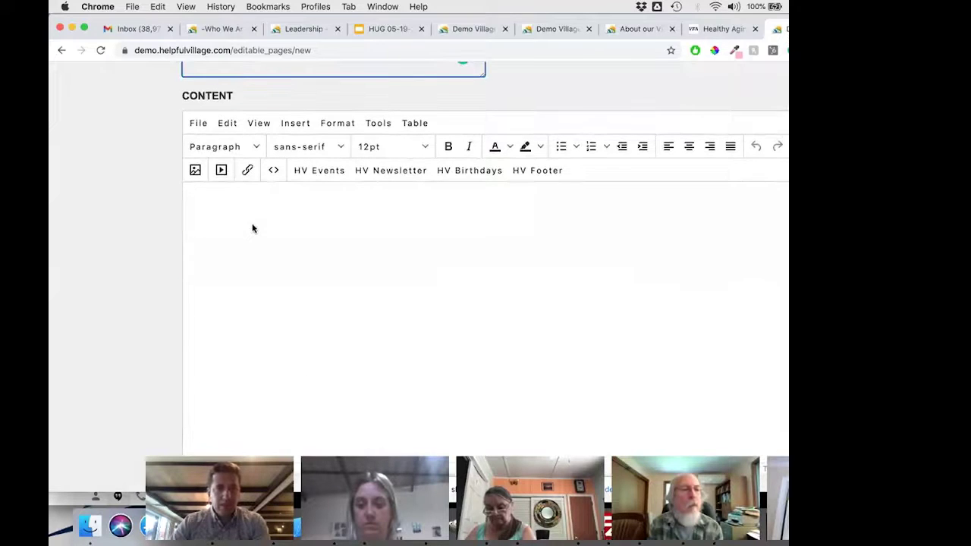
pyautogui.click(241, 217)
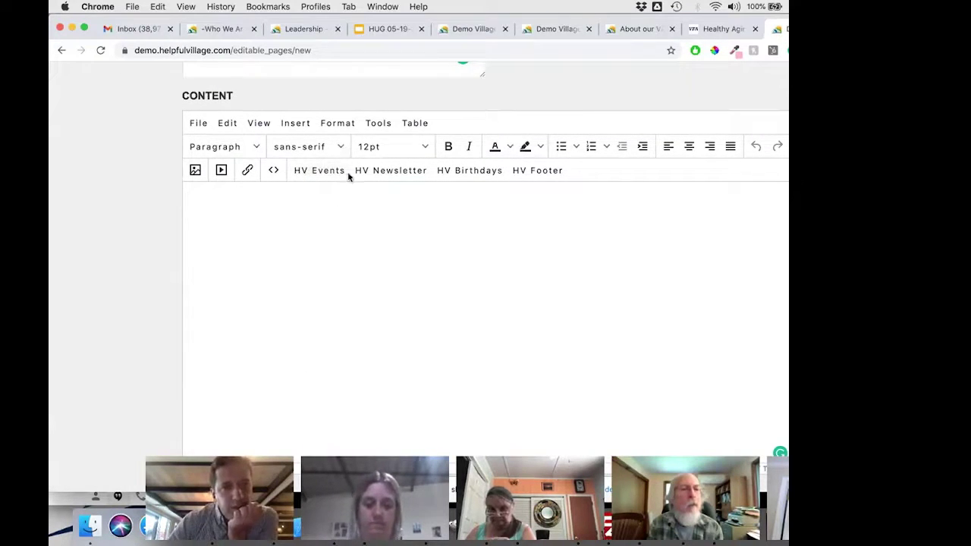
pyautogui.click(257, 123)
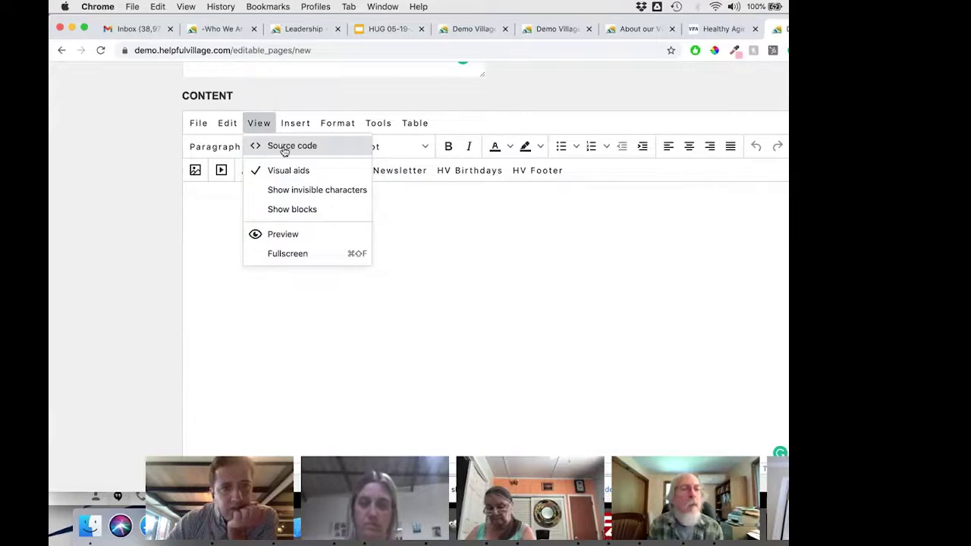
pyautogui.click(293, 213)
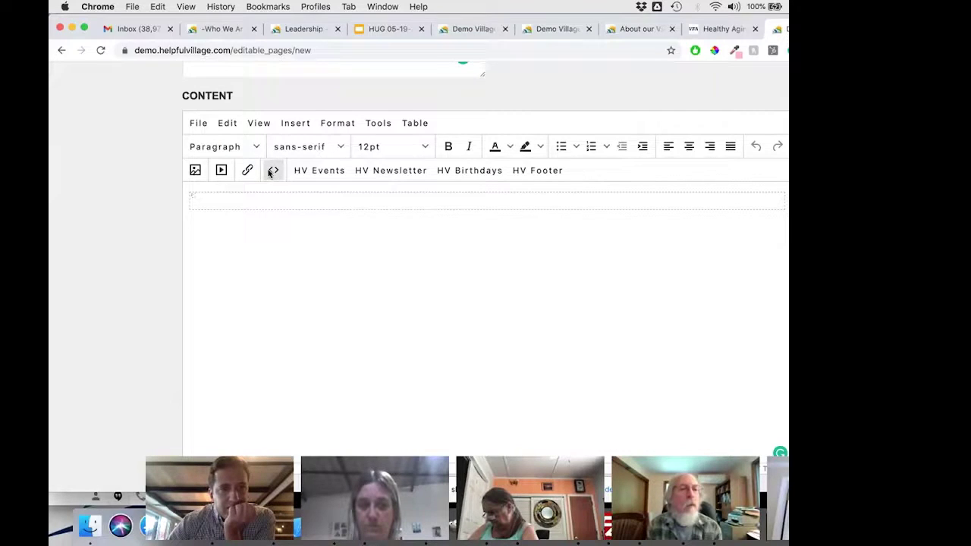
# - Try inserting the "Include: Header" template into the content area while block outlines are shown
pyautogui.click(297, 123)
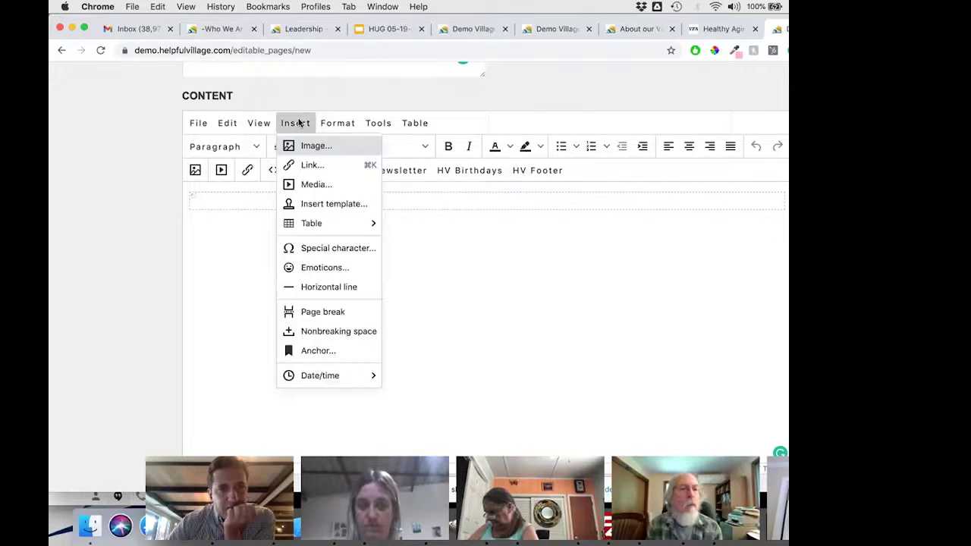
pyautogui.click(328, 204)
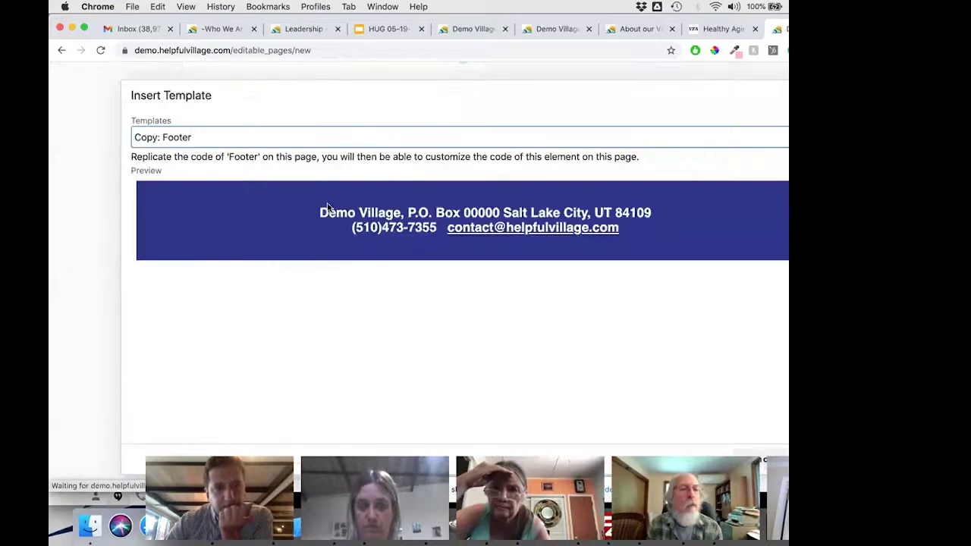
pyautogui.click(279, 137)
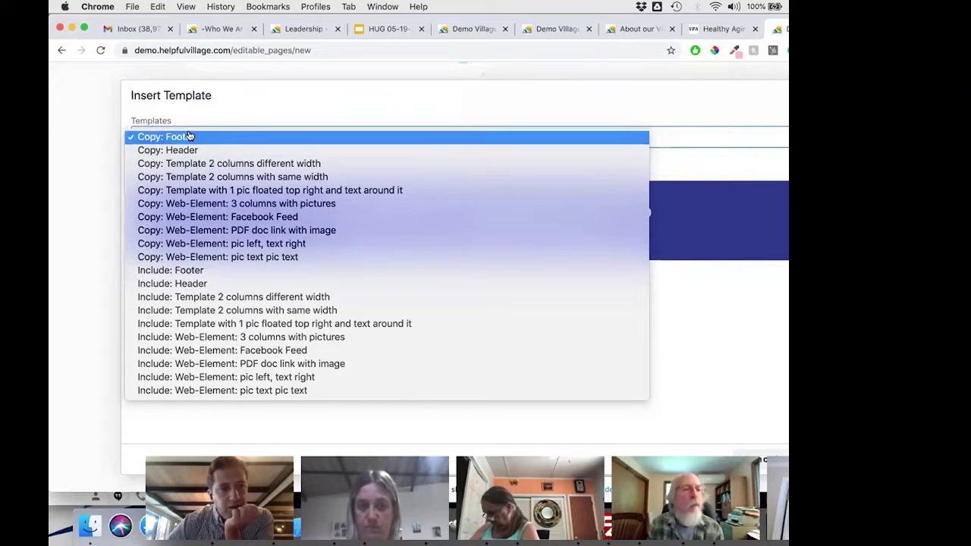
pyautogui.click(188, 290)
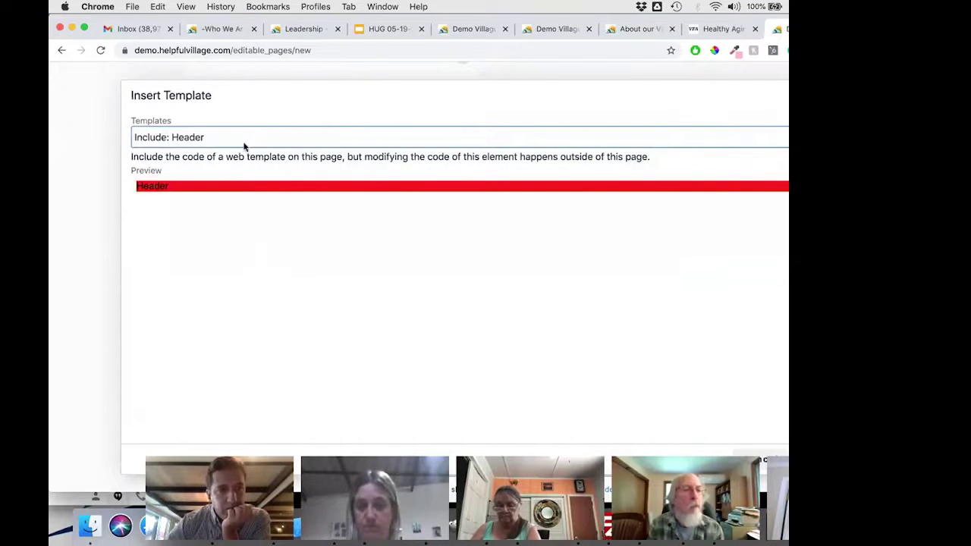
pyautogui.click(758, 460)
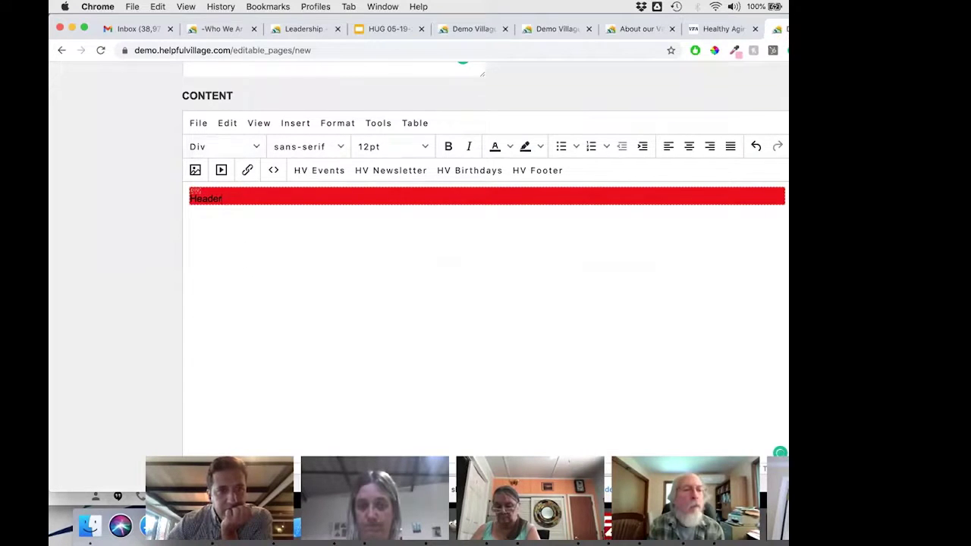
# - Try adding a line after the inserted header, then reload the new page form to discard its content
pyautogui.press('Return')
pyautogui.press('BackSpace')
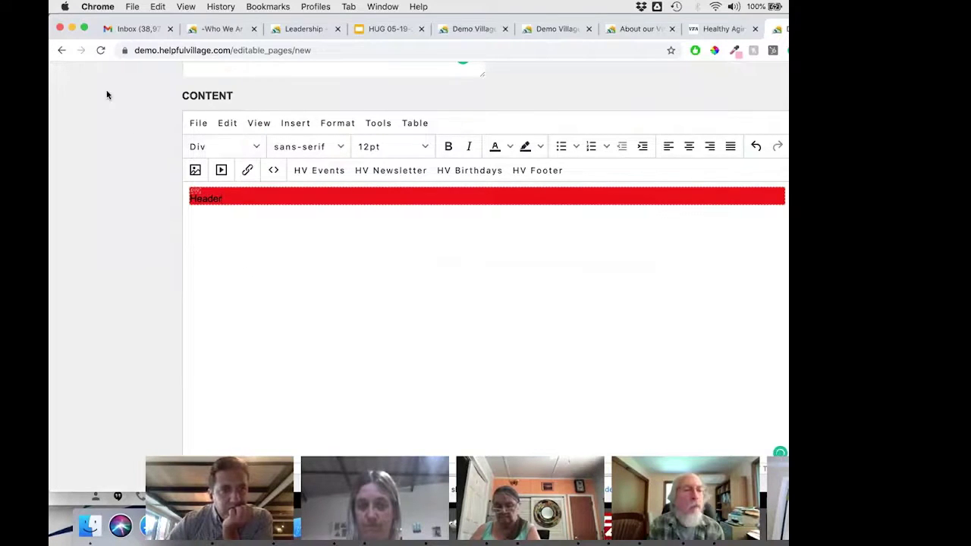
pyautogui.click(273, 171)
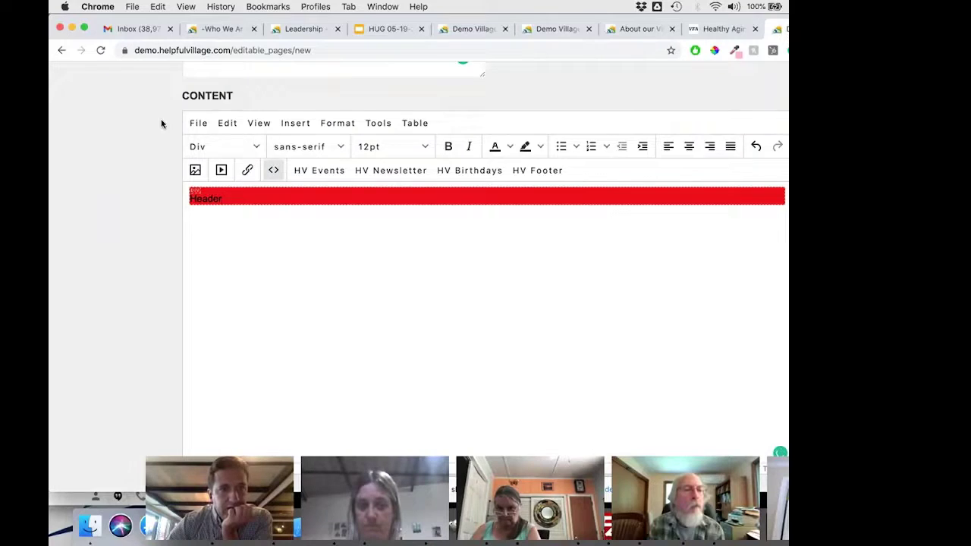
pyautogui.click(101, 50)
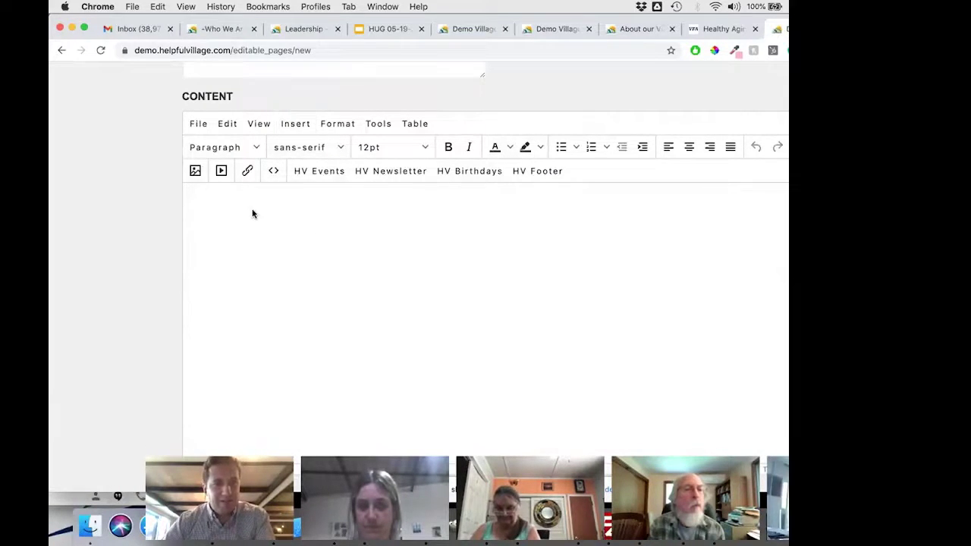
# - Add two line breaks in the empty content area and insert the "Include: Header" template
pyautogui.press('Return')
pyautogui.press('Return')
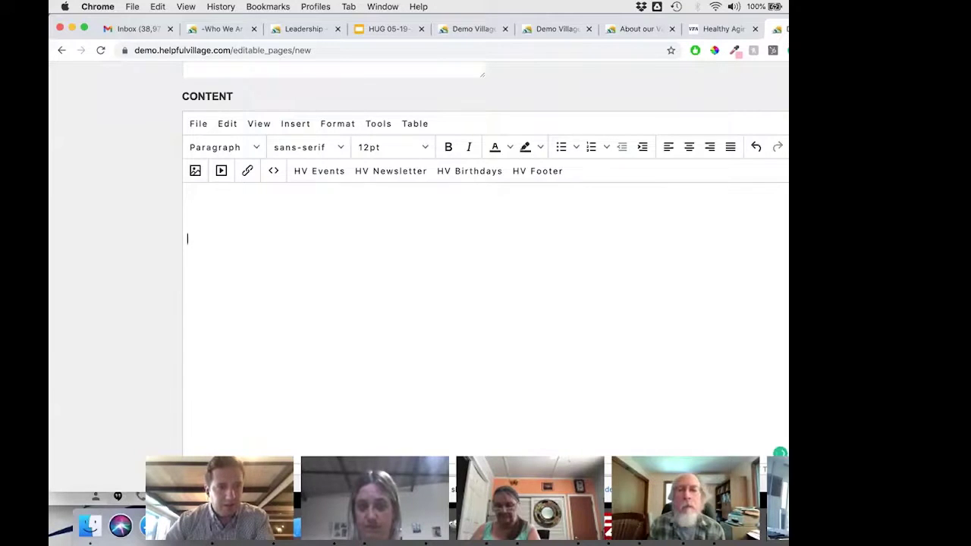
pyautogui.click(295, 123)
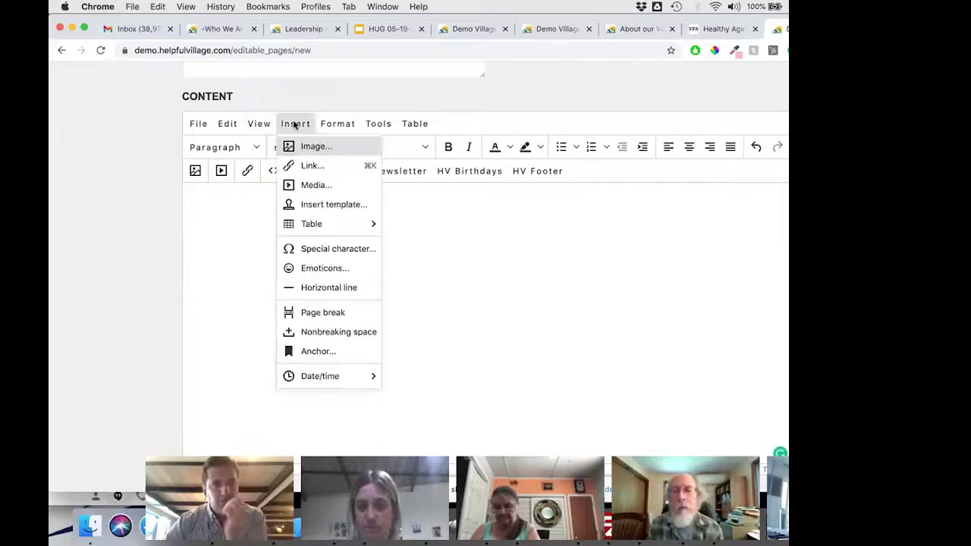
pyautogui.click(310, 205)
pyautogui.click(227, 141)
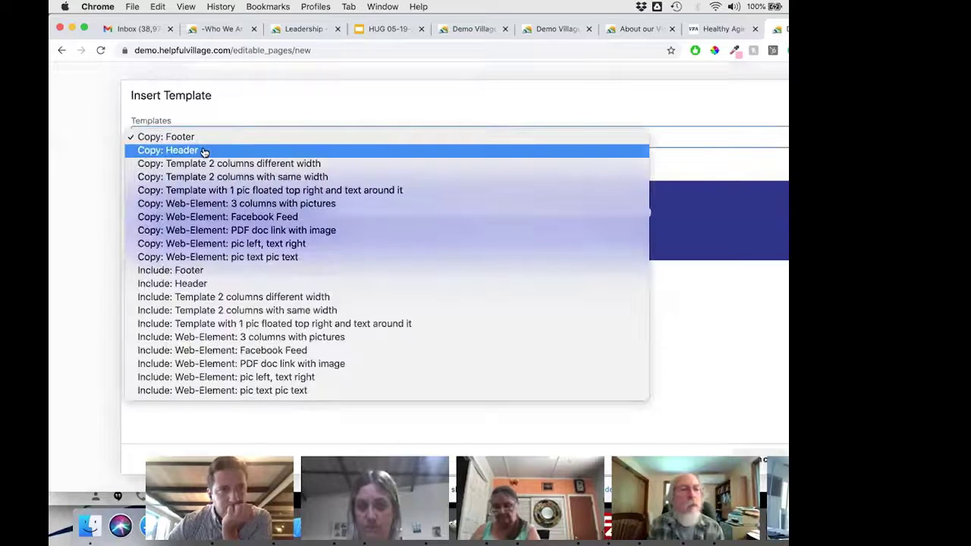
pyautogui.click(209, 289)
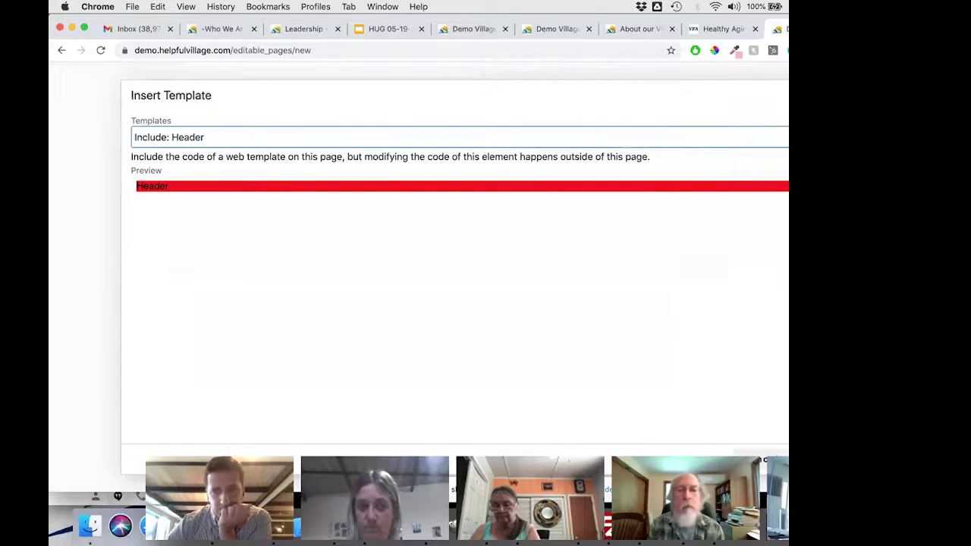
pyautogui.click(762, 460)
# - Insert the "Include: Footer" template below the header in the content area
pyautogui.click(257, 224)
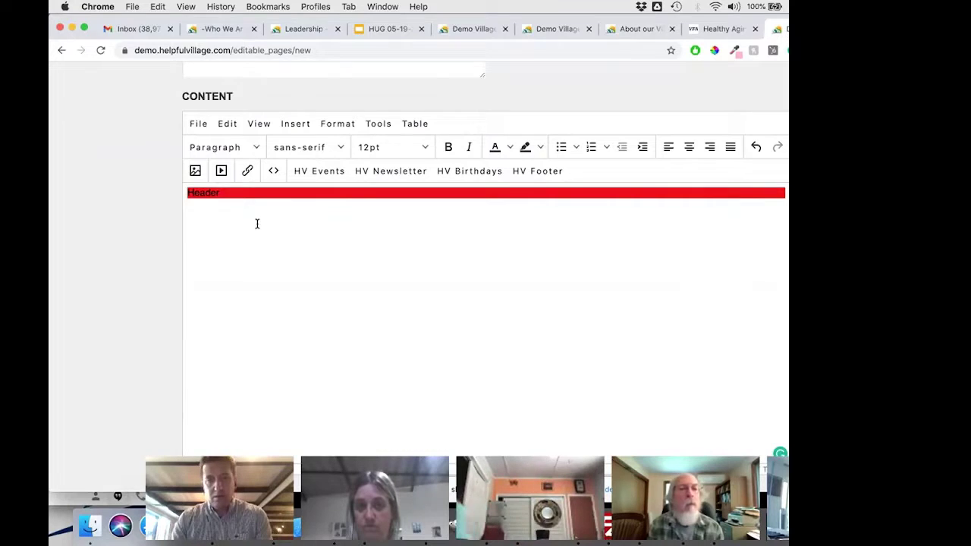
pyautogui.click(296, 123)
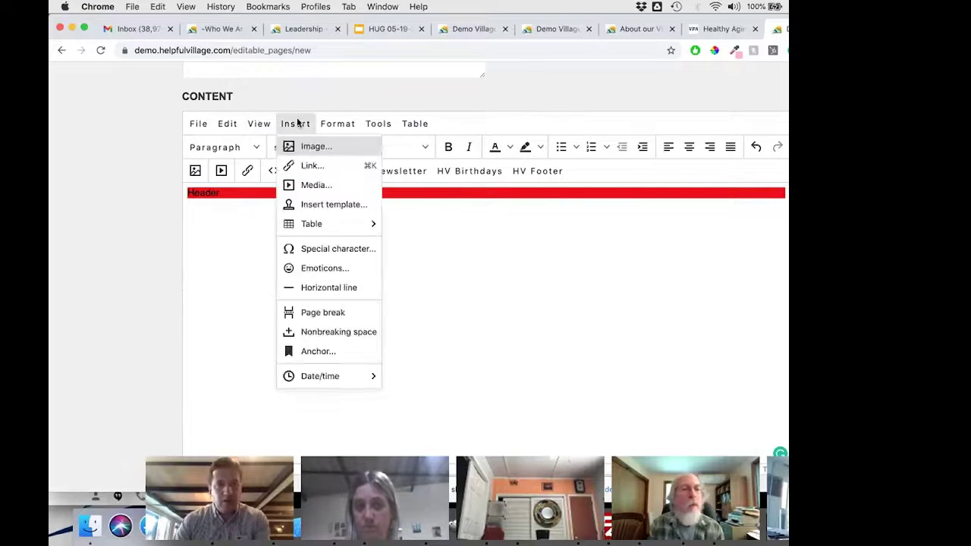
pyautogui.click(334, 204)
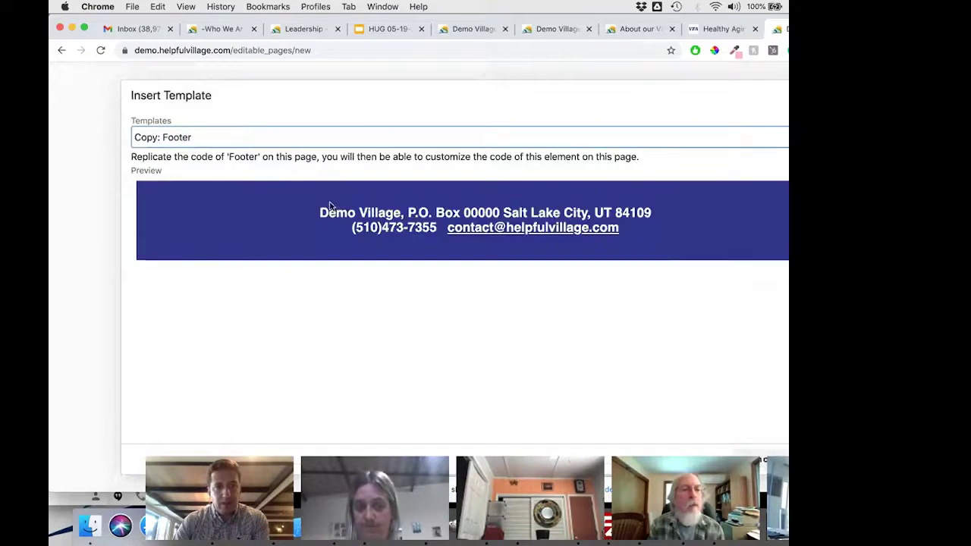
pyautogui.click(315, 138)
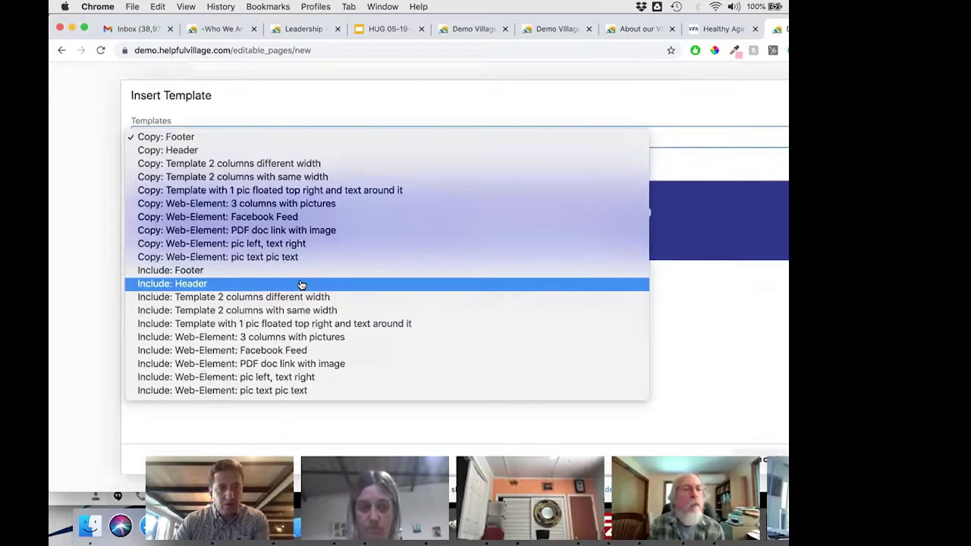
pyautogui.click(254, 272)
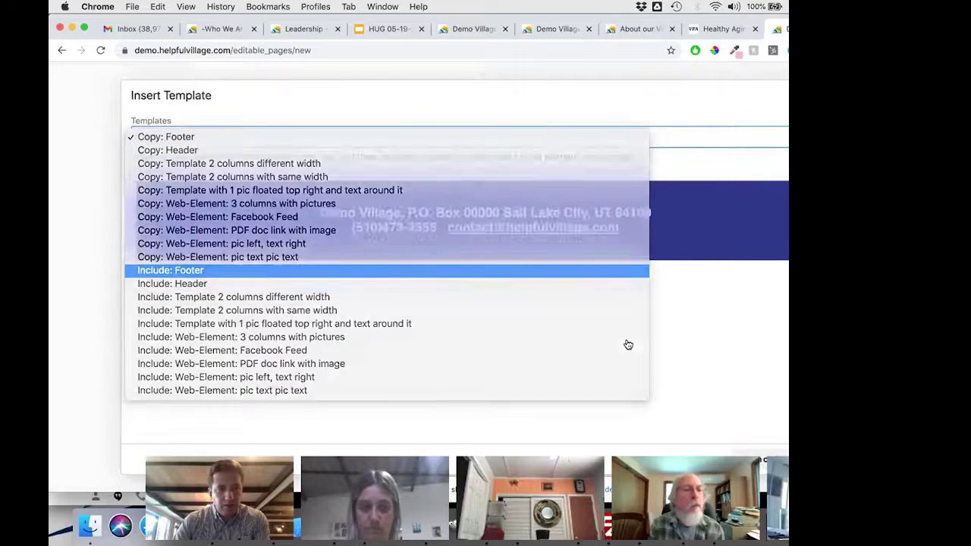
pyautogui.press('Return')
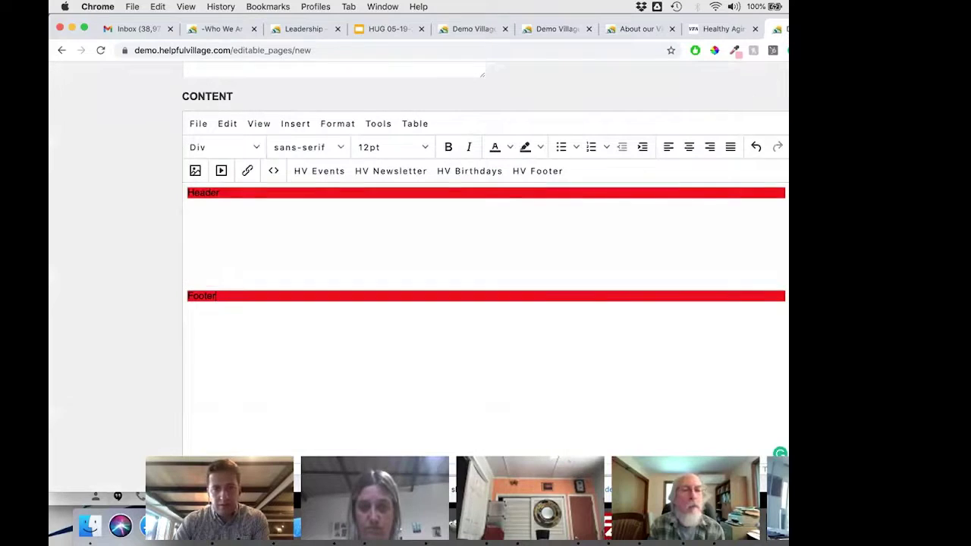
# - Insert "Copy: Template 2 columns with same width" between the header and the footer
pyautogui.click(271, 234)
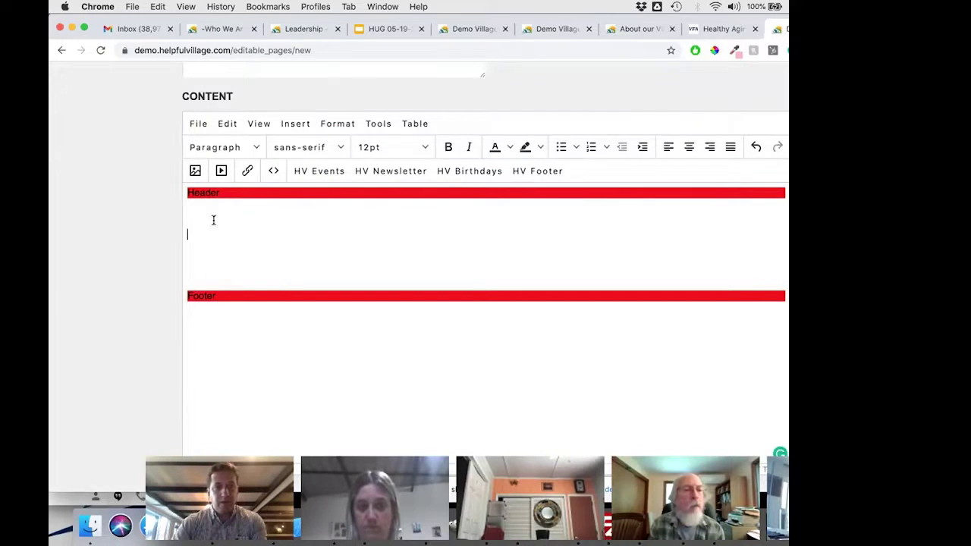
pyautogui.click(296, 125)
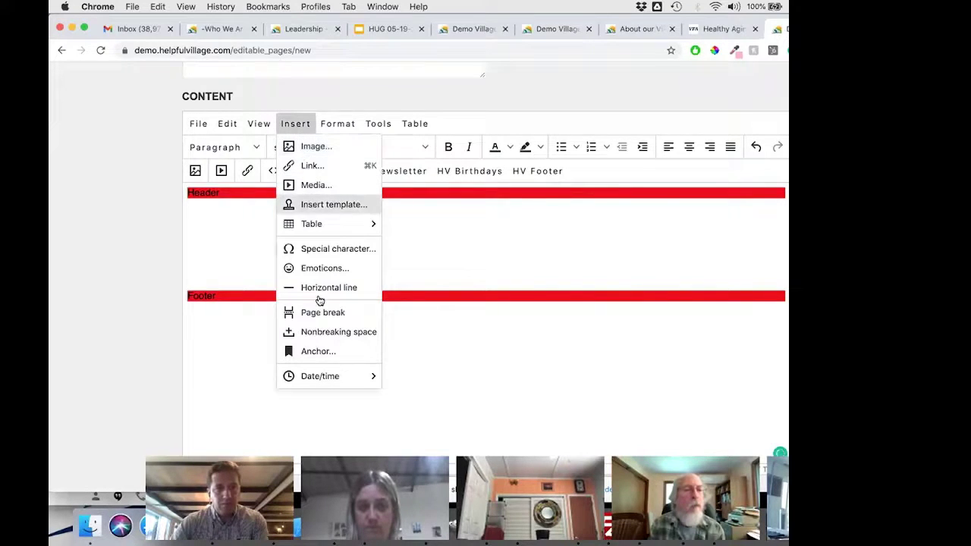
pyautogui.click(317, 204)
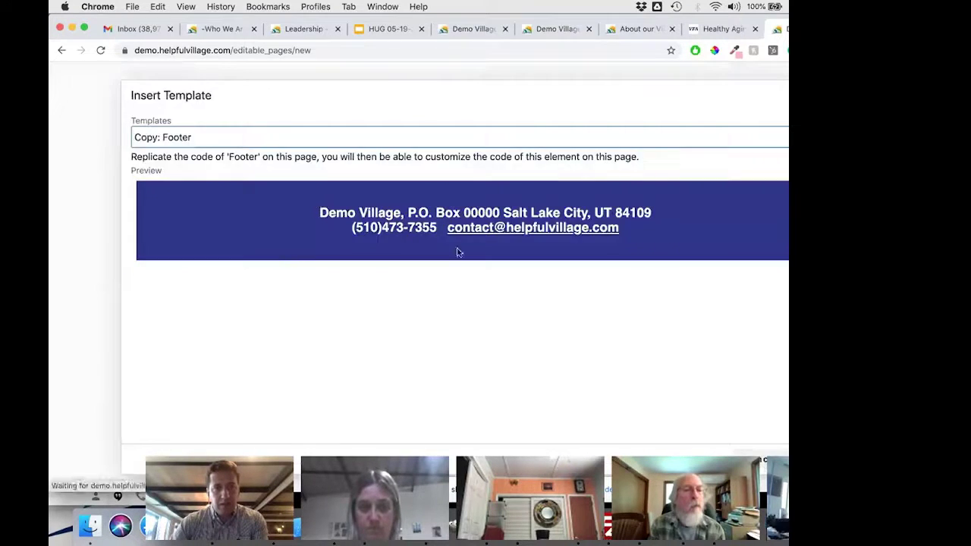
pyautogui.click(368, 140)
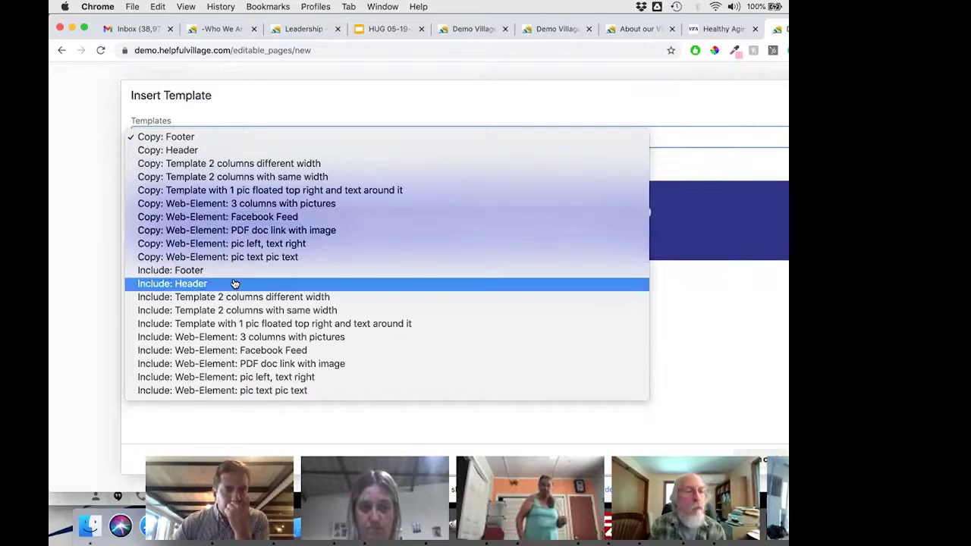
pyautogui.click(231, 179)
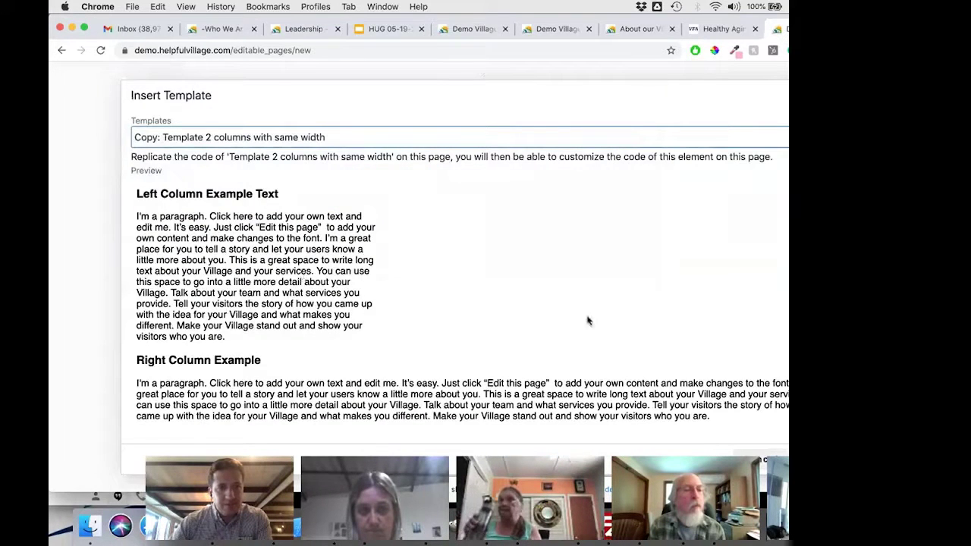
pyautogui.press('Return')
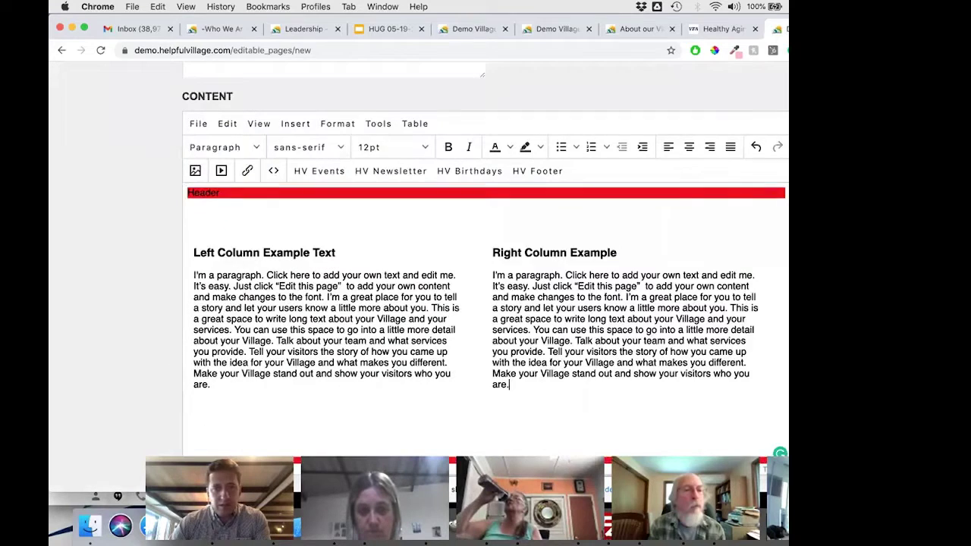
# - Delete the right column's heading and paragraph from the two-column template
pyautogui.doubleClick(290, 317)
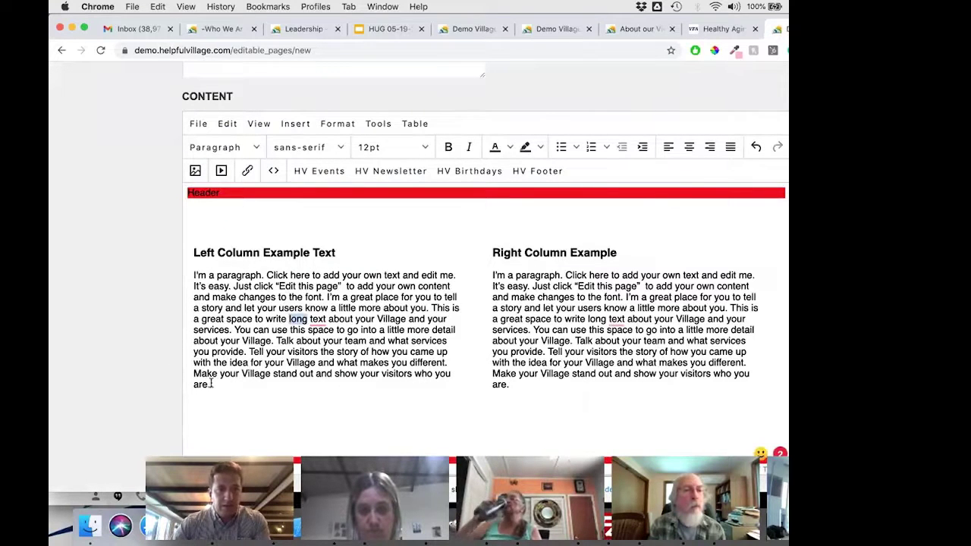
pyautogui.moveTo(212, 385); pyautogui.dragTo(202, 286)
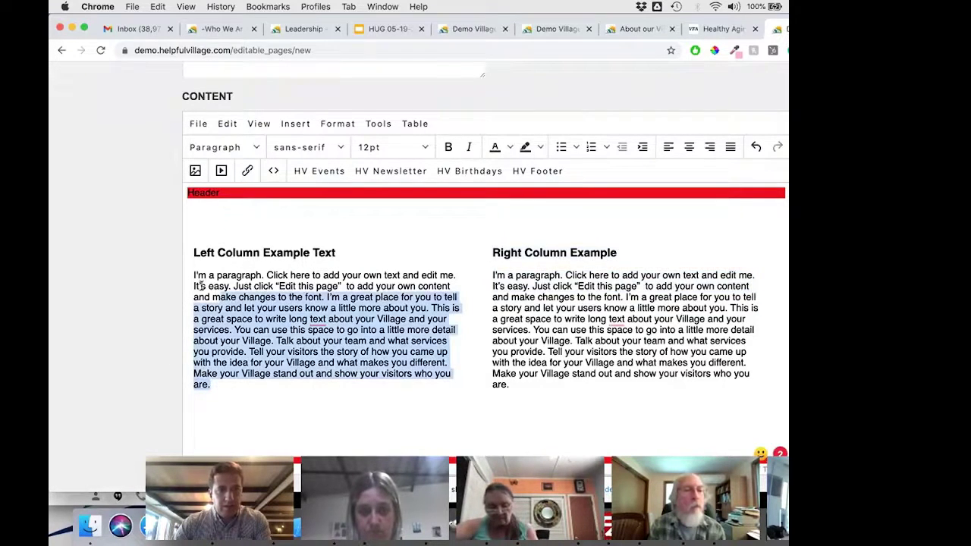
pyautogui.click(202, 286)
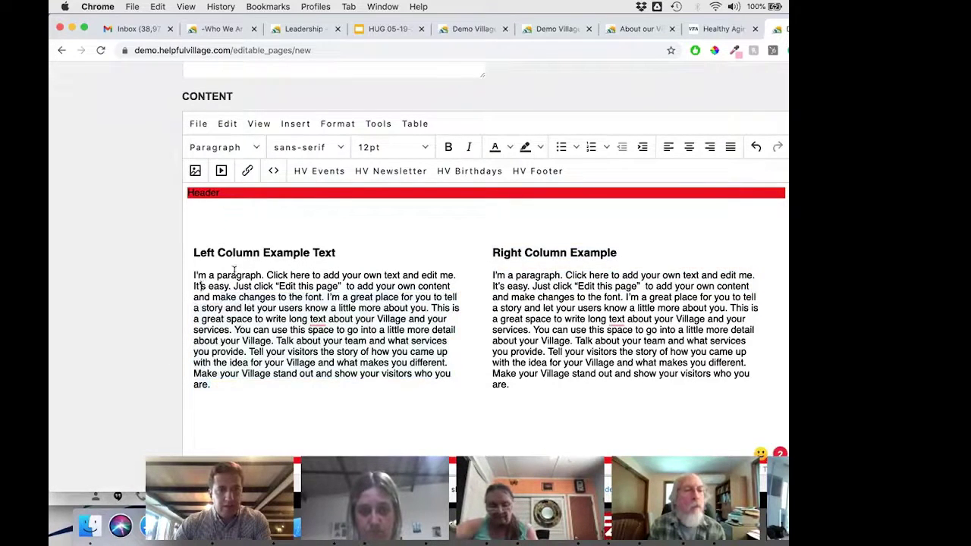
pyautogui.click(491, 252)
pyautogui.moveTo(495, 258); pyautogui.dragTo(569, 411)
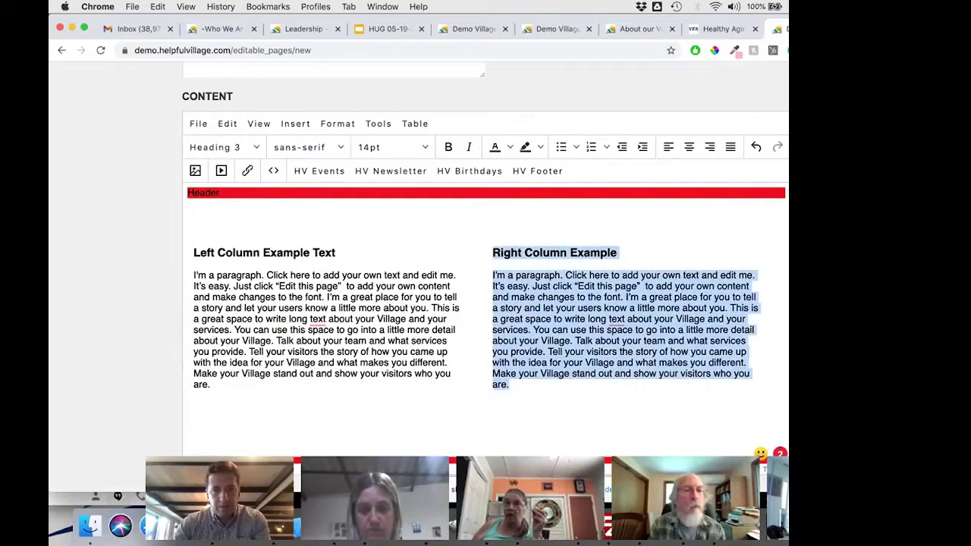
pyautogui.press('BackSpace')
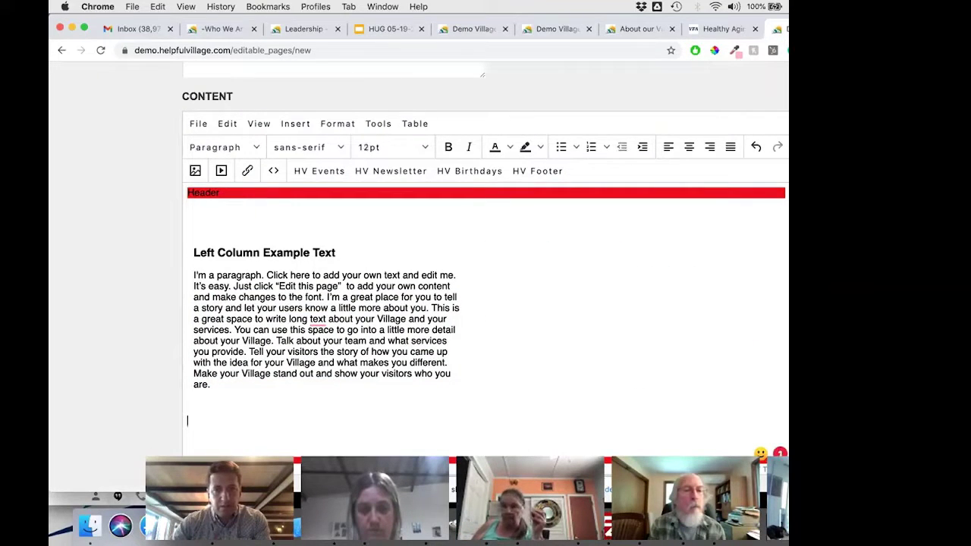
# - Insert the "Include: Web-Element: Facebook Feed" template below the two-column template in the content area
pyautogui.click(294, 124)
pyautogui.moveTo(325, 231)
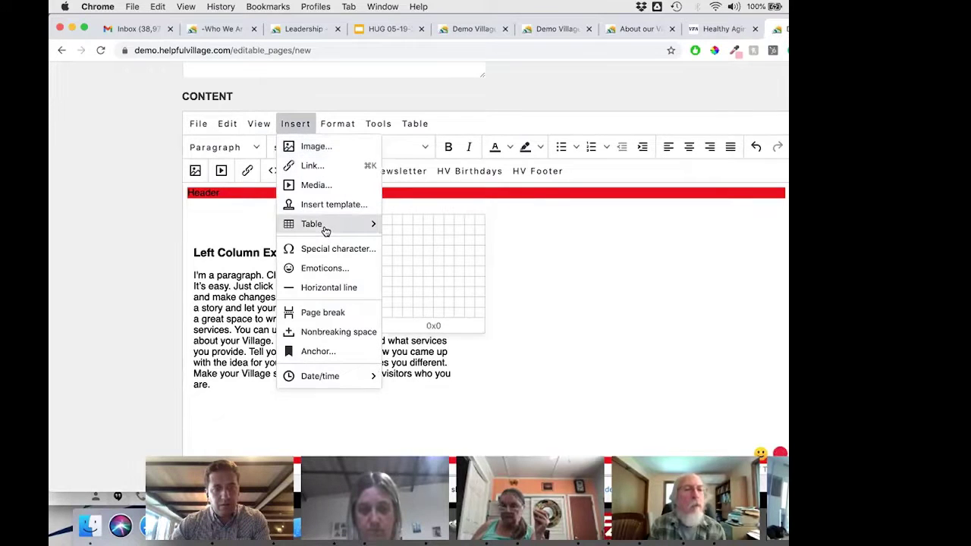
pyautogui.click(340, 204)
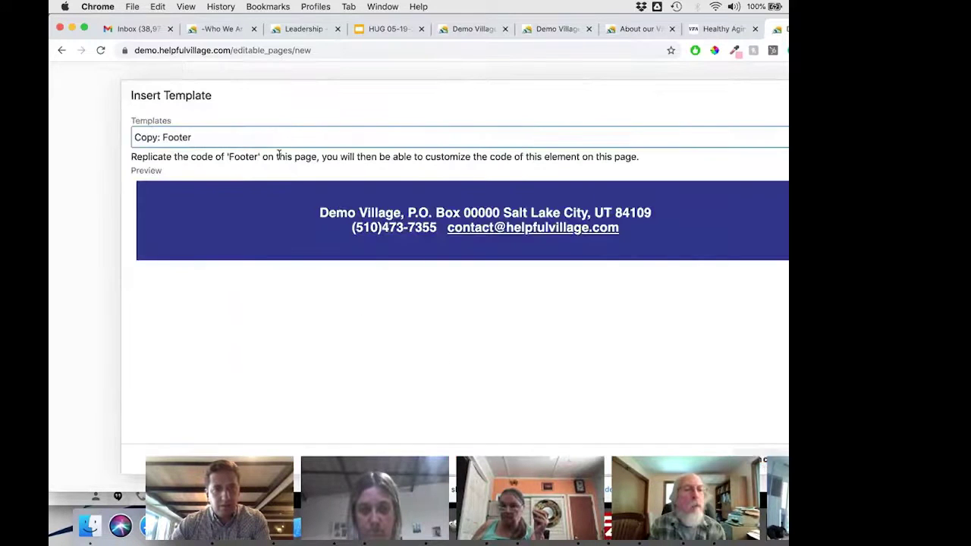
pyautogui.click(258, 140)
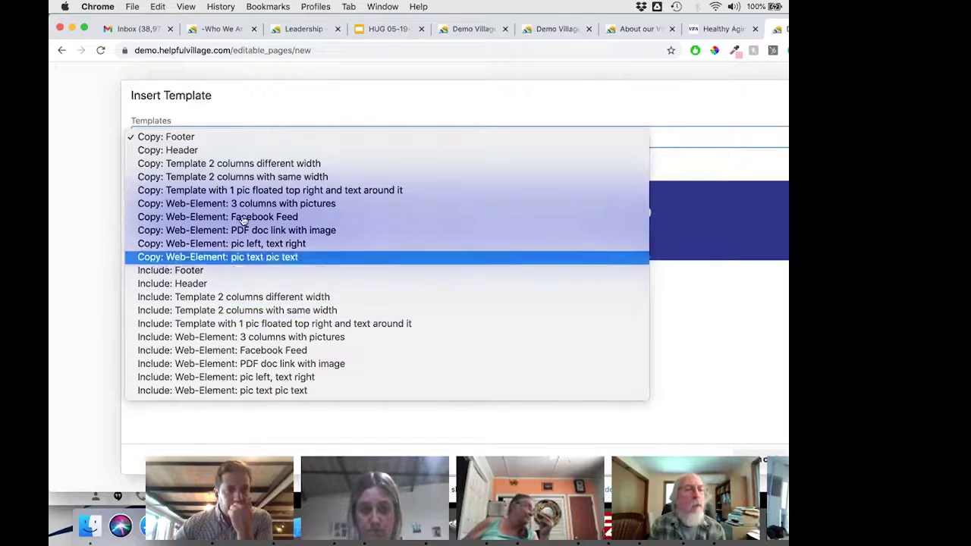
pyautogui.click(248, 351)
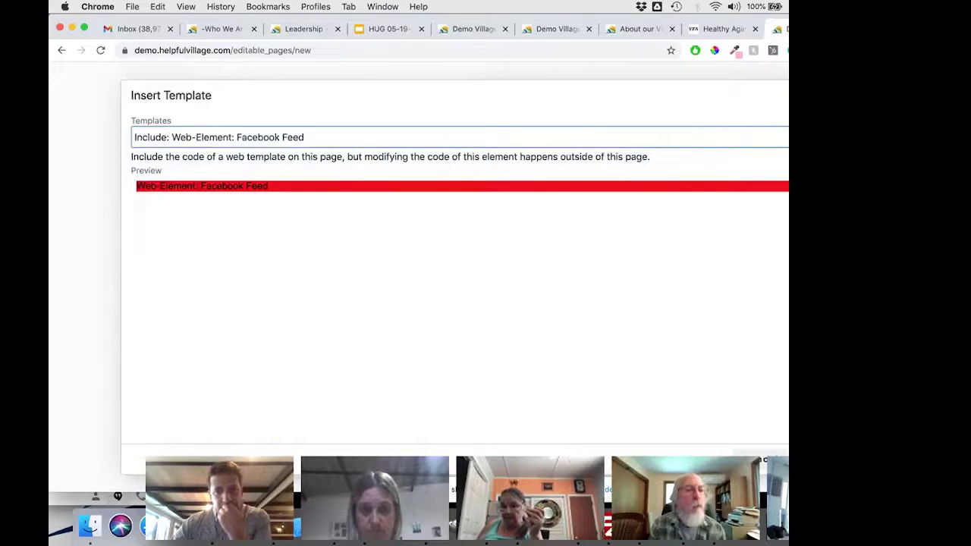
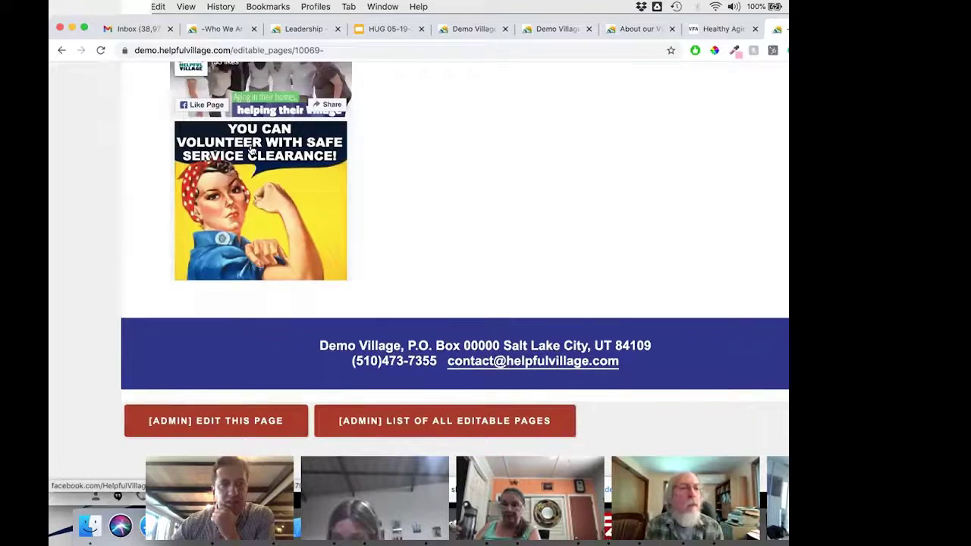
# - Check the placement of the Facebook feed on the saved page and reopen the page for editing
pyautogui.scroll(-2, 219, 102)
pyautogui.scroll(-10, 220, 102)
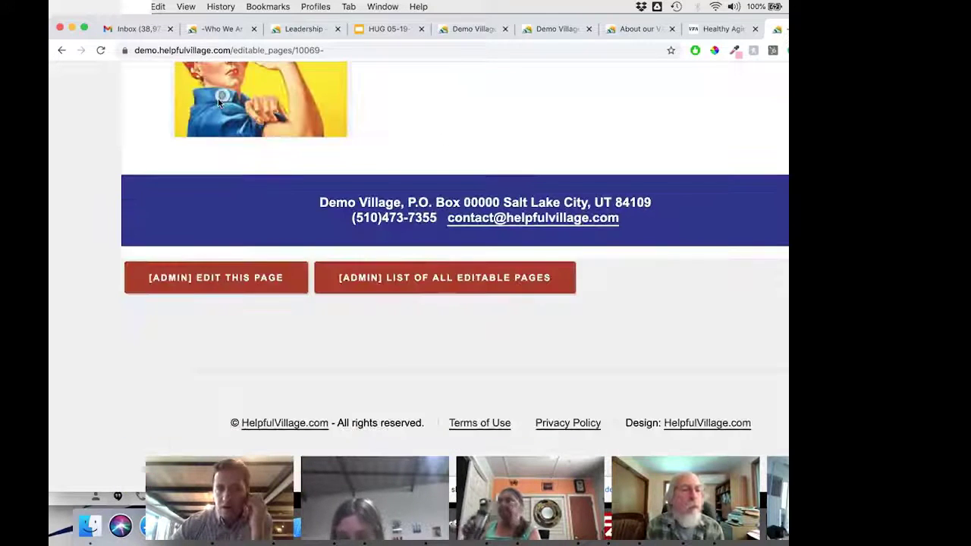
pyautogui.scroll(10, 301, 171)
pyautogui.scroll(-1, 237, 163)
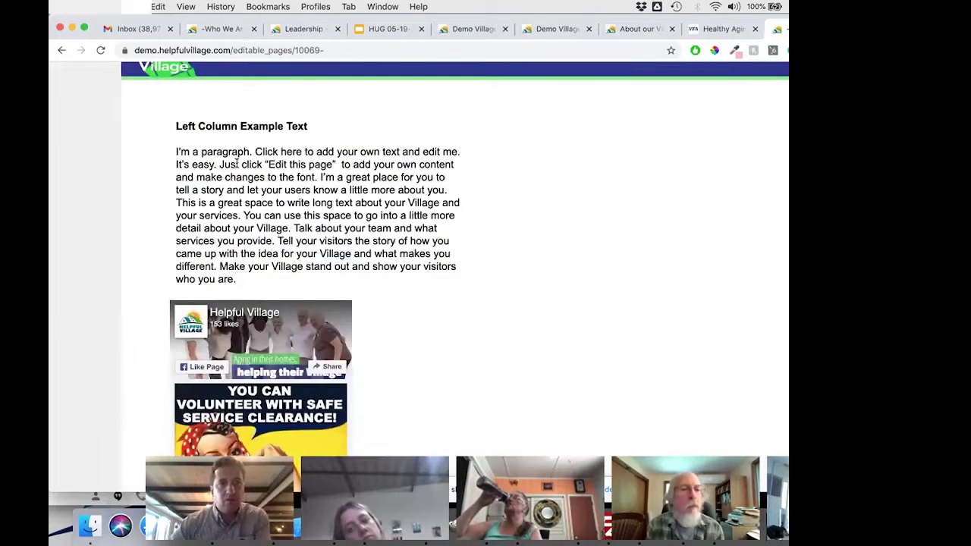
pyautogui.scroll(-5, 277, 381)
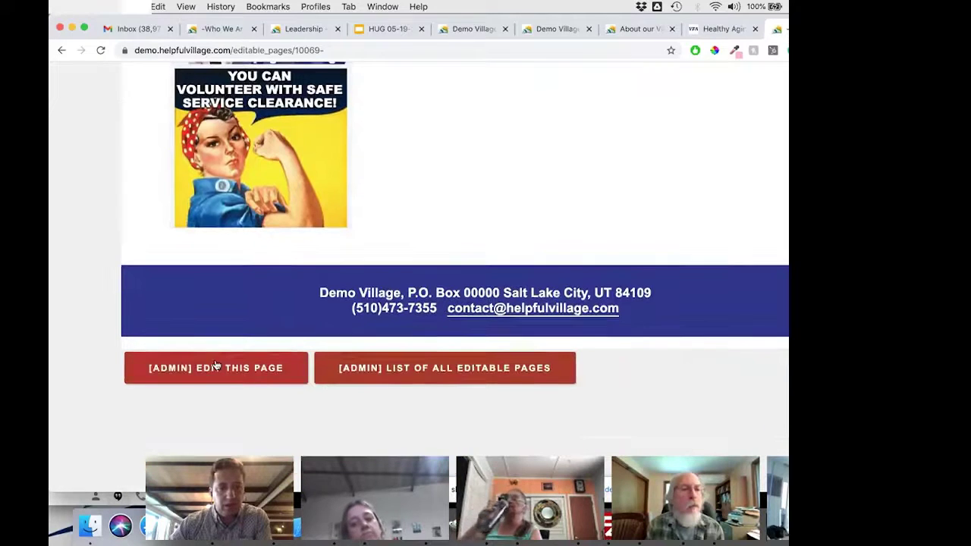
pyautogui.click(216, 367)
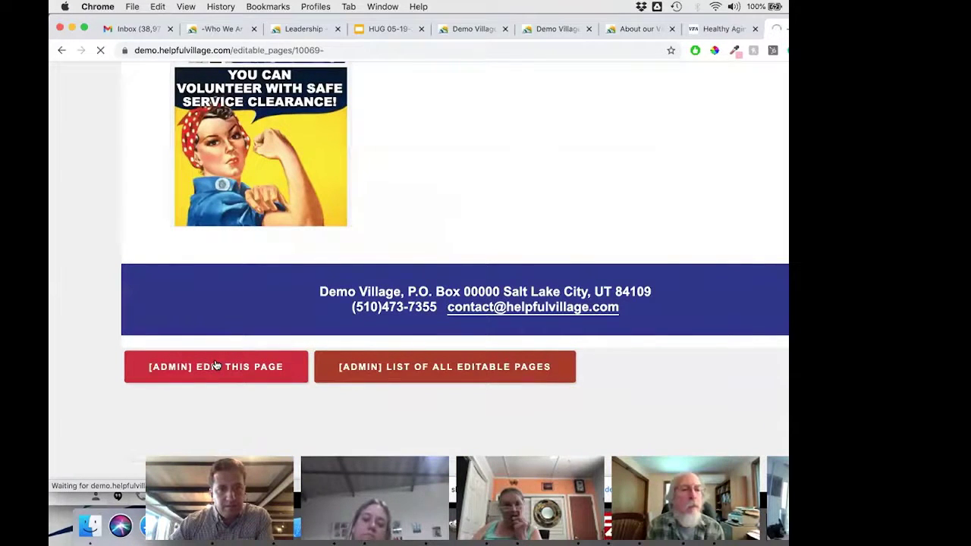
# - Show the block outlines in the main content area
pyautogui.scroll(-10, 307, 244)
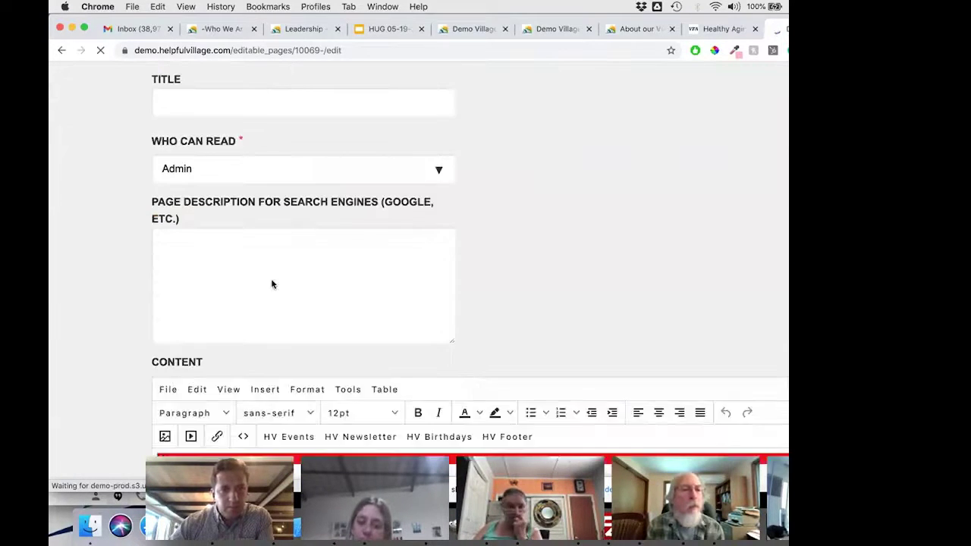
pyautogui.click(235, 217)
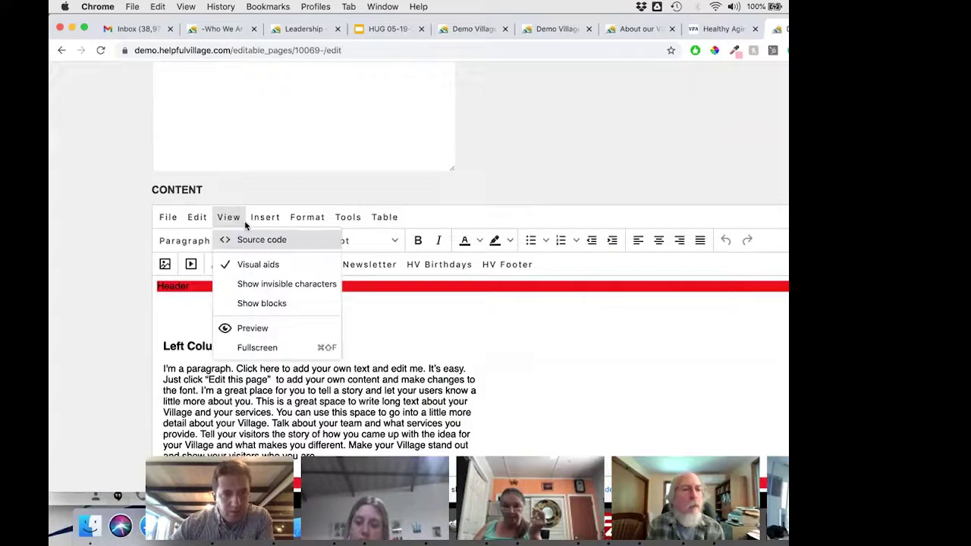
pyautogui.click(261, 302)
pyautogui.scroll(-1, 356, 280)
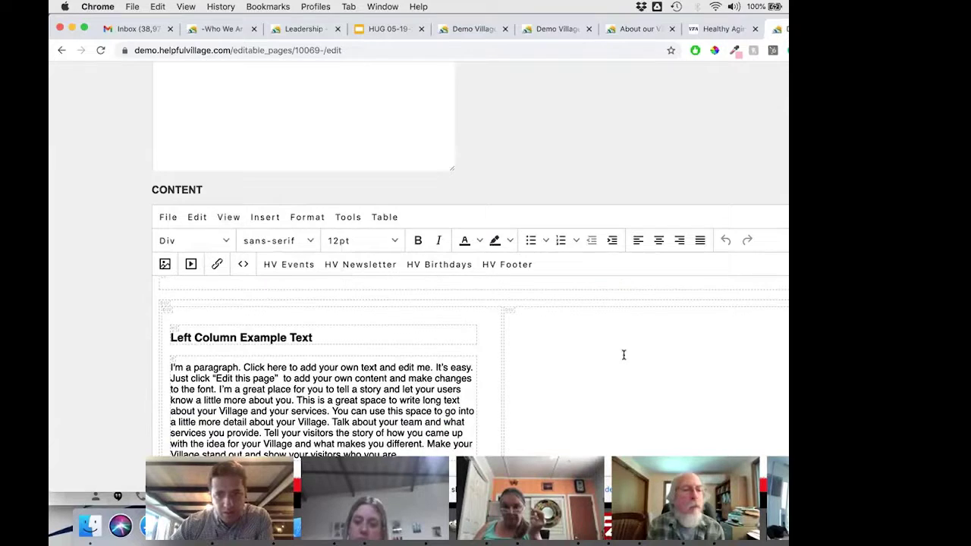
pyautogui.scroll(-5, 624, 355)
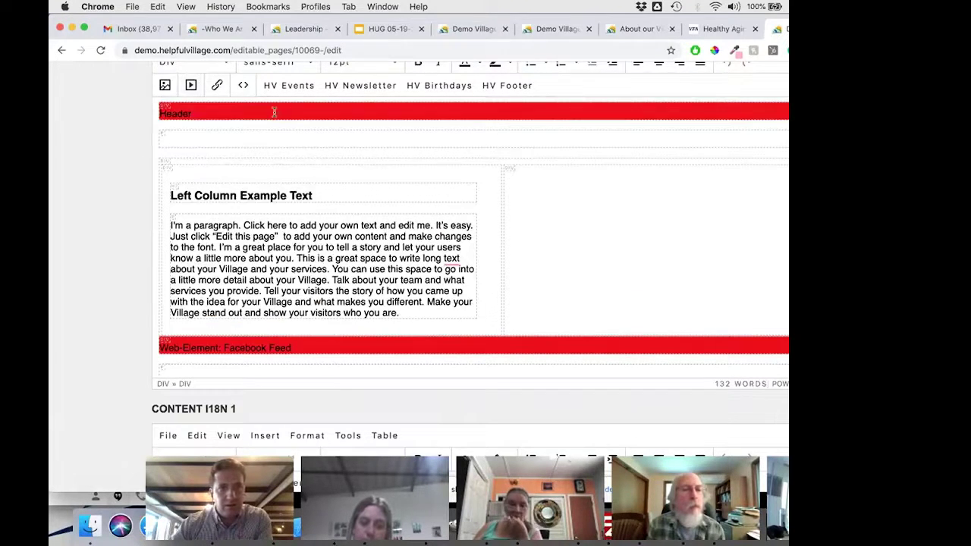
# - Insert the "Copy: Web-Element: Facebook Feed" template into the empty right column of the two-column template
pyautogui.scroll(1, 273, 112)
pyautogui.scroll(2, 274, 112)
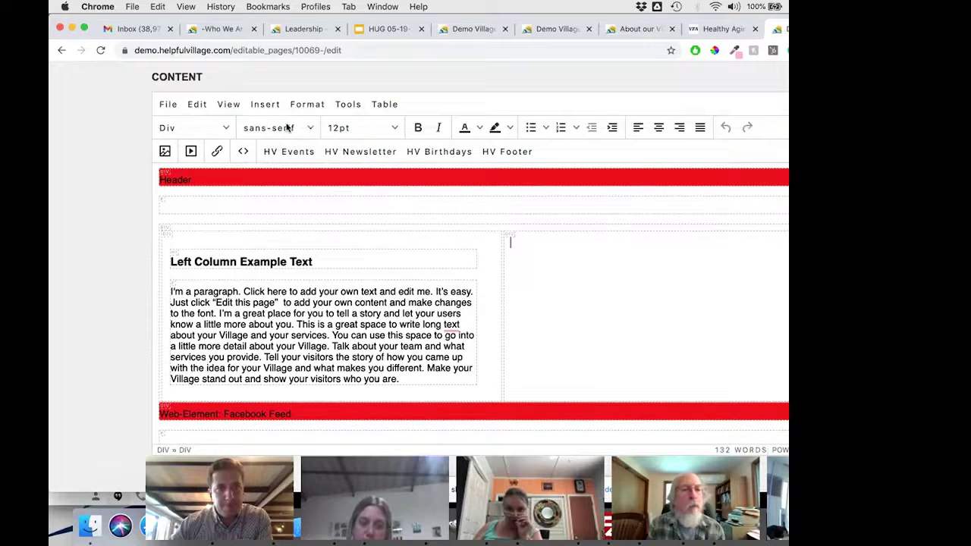
pyautogui.click(265, 104)
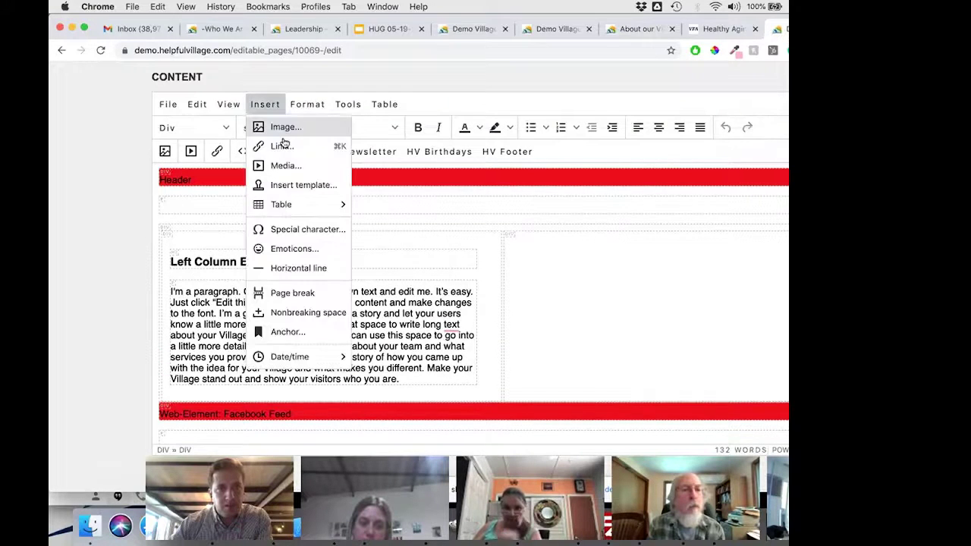
pyautogui.click(286, 187)
pyautogui.click(332, 139)
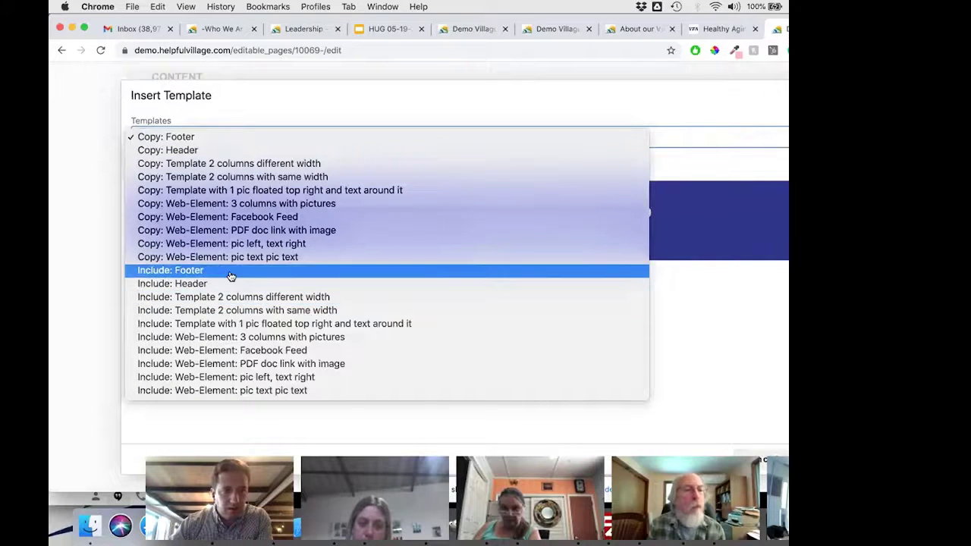
pyautogui.click(219, 217)
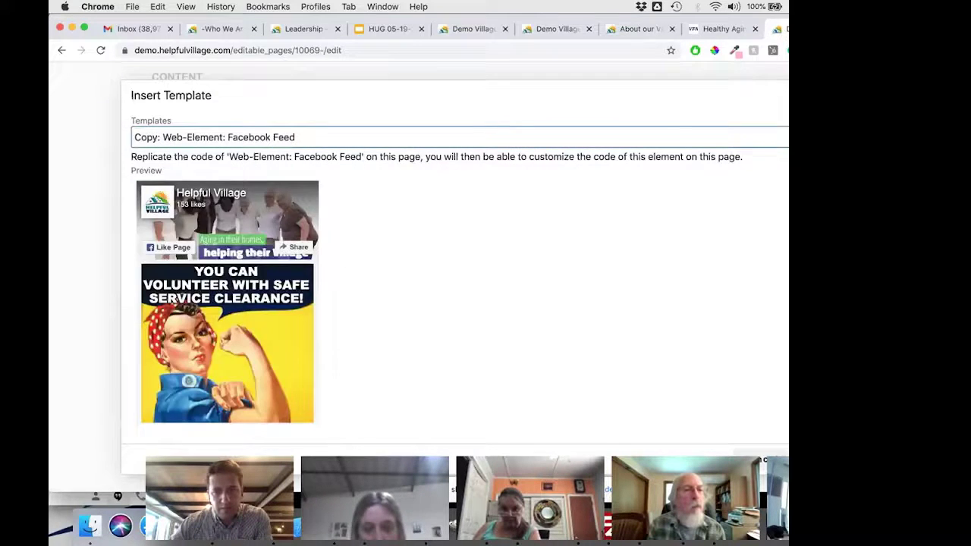
pyautogui.click(769, 458)
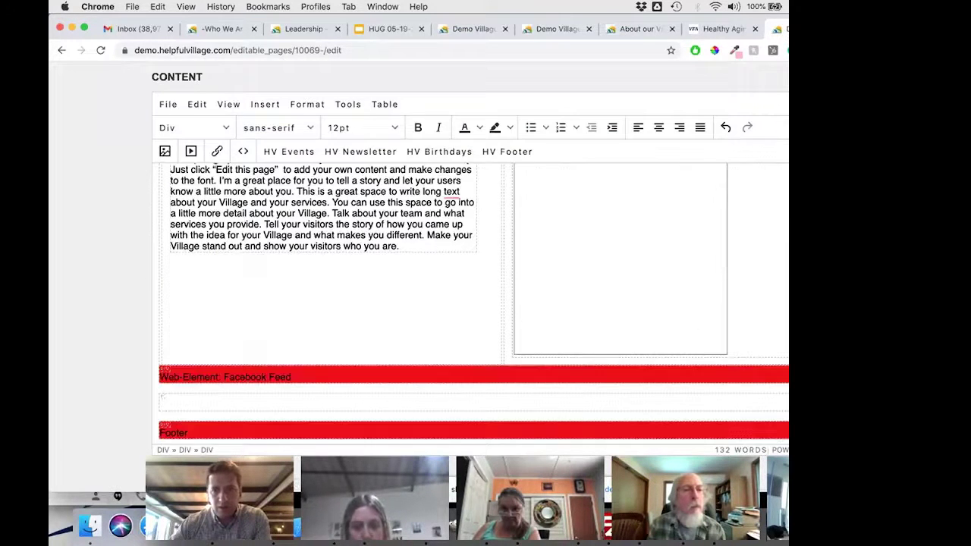
# - Save the edited page
pyautogui.scroll(-2, 693, 331)
pyautogui.scroll(-4, 465, 243)
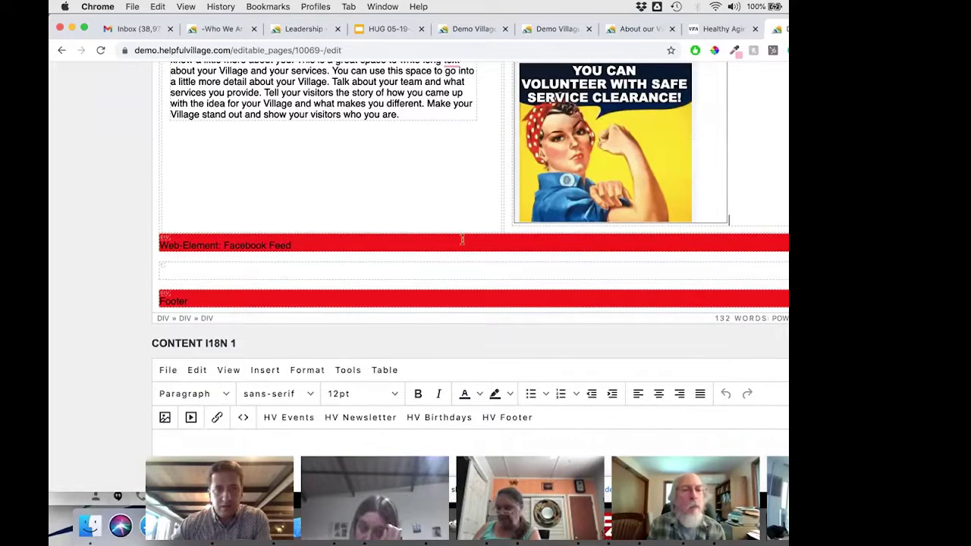
pyautogui.click(315, 248)
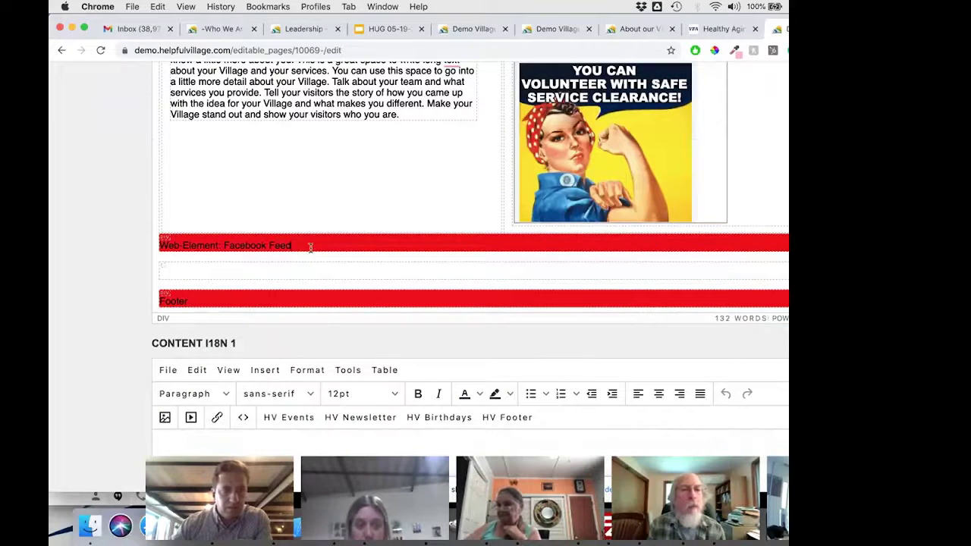
pyautogui.scroll(-10, 133, 255)
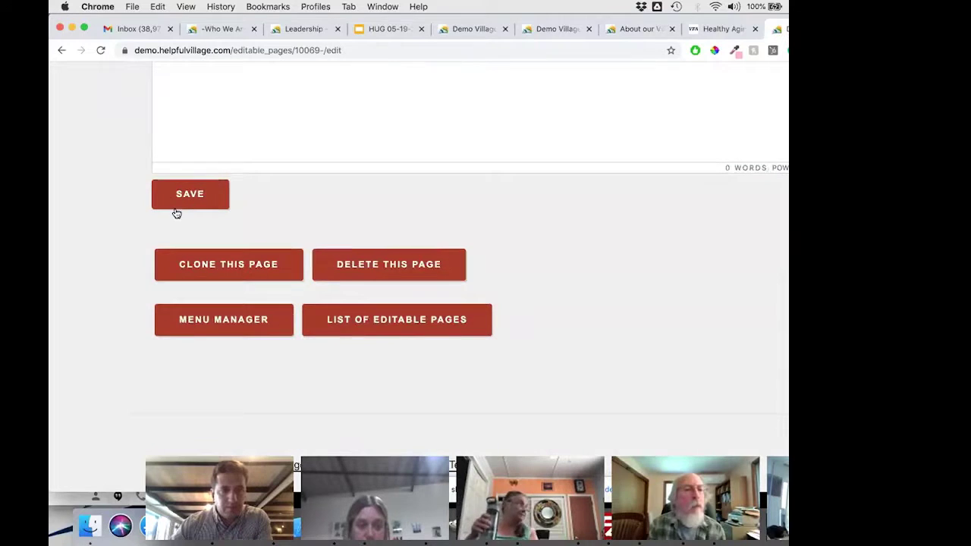
pyautogui.click(176, 207)
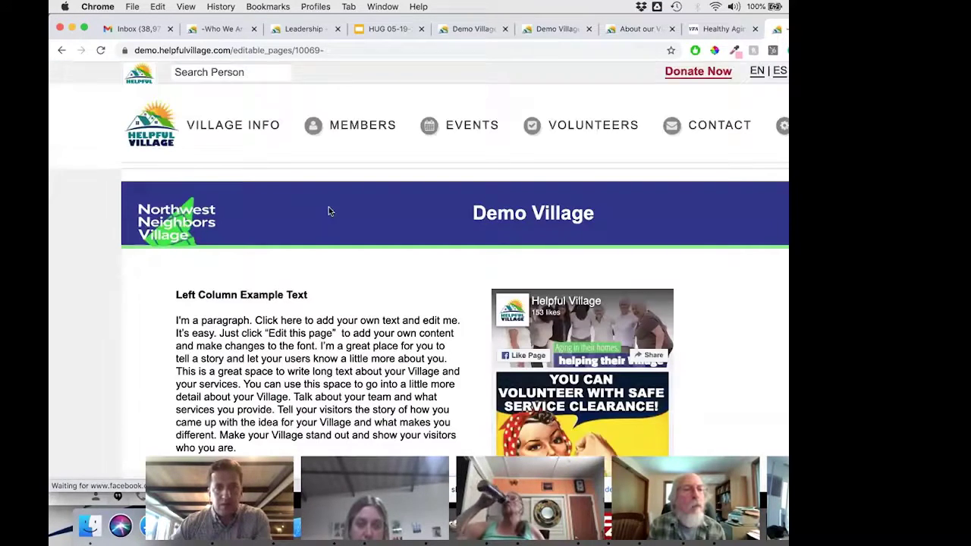
# - Examine the saved page's column layout and compare the Facebook feed in the right column with the one below the columns
pyautogui.scroll(-2, 328, 206)
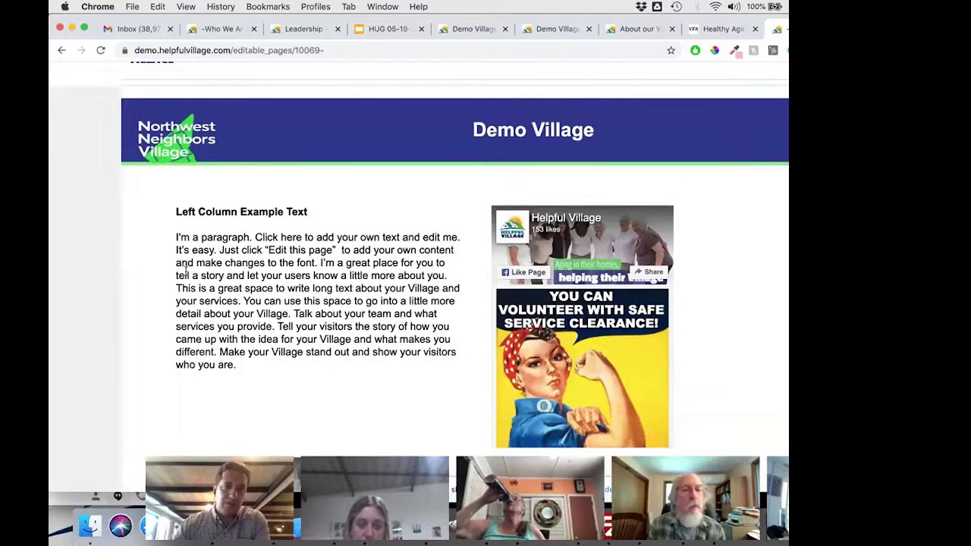
pyautogui.scroll(-2, 263, 311)
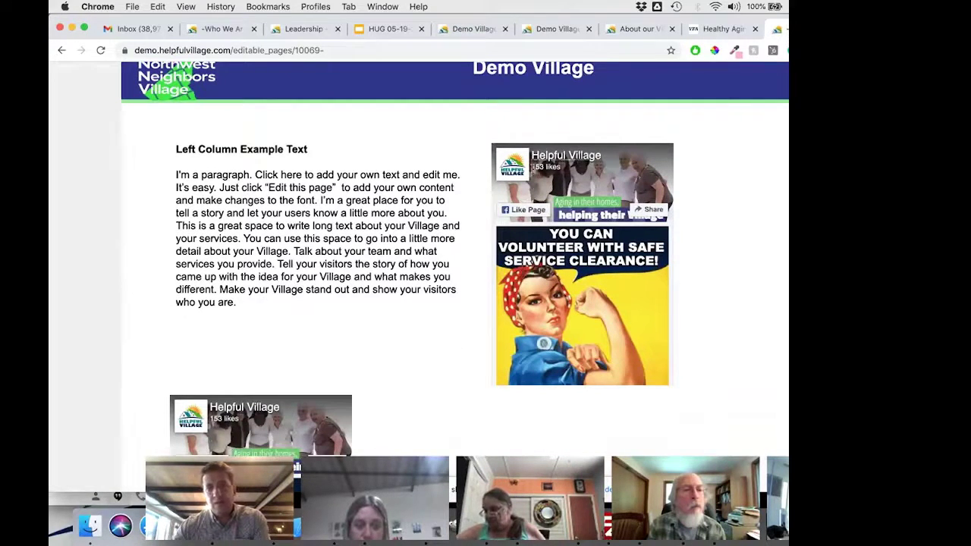
pyautogui.scroll(-4, 286, 318)
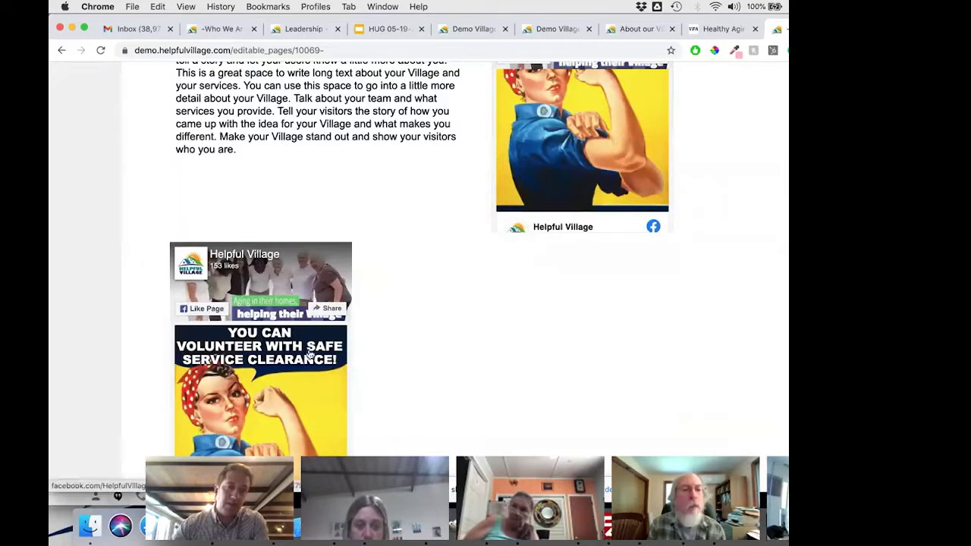
pyautogui.scroll(-2, 203, 337)
pyautogui.scroll(5, 323, 230)
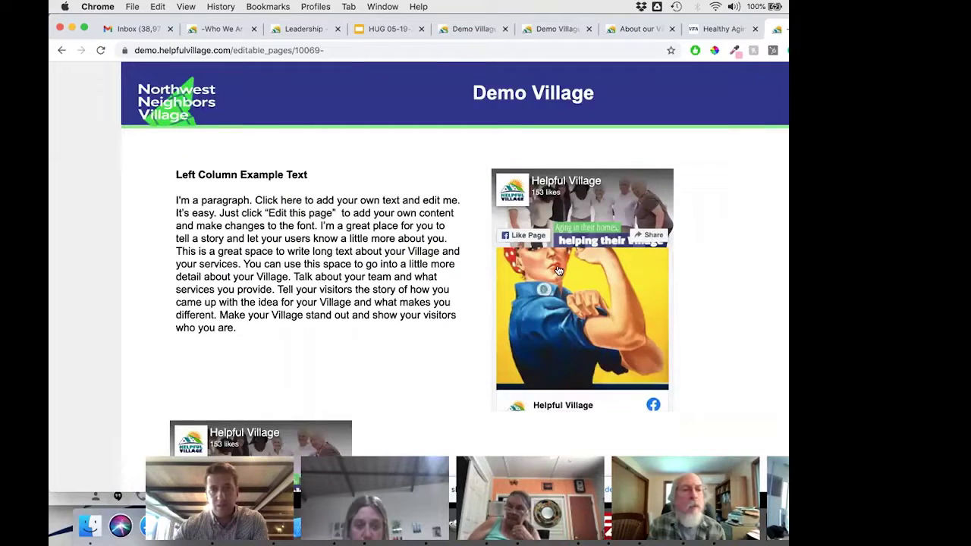
pyautogui.scroll(-10, 551, 201)
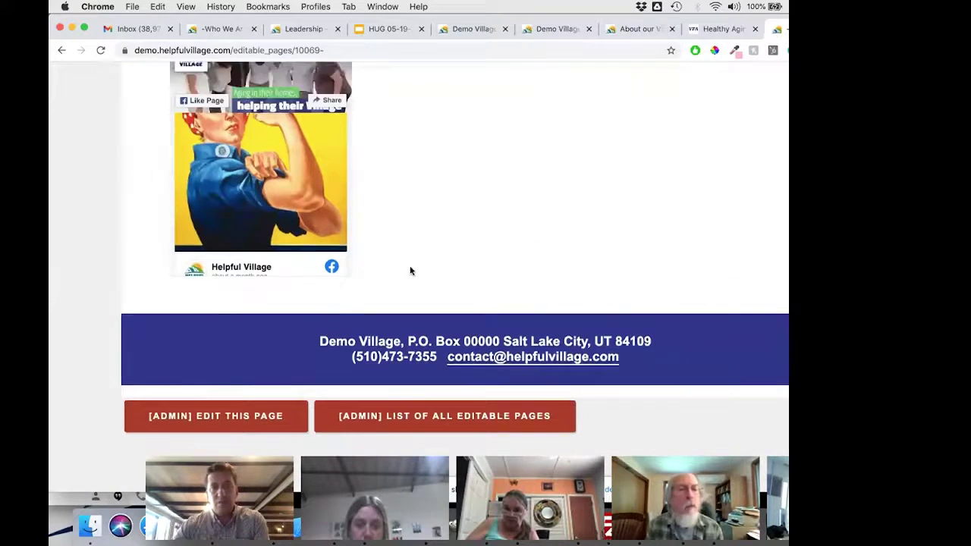
pyautogui.scroll(10, 402, 258)
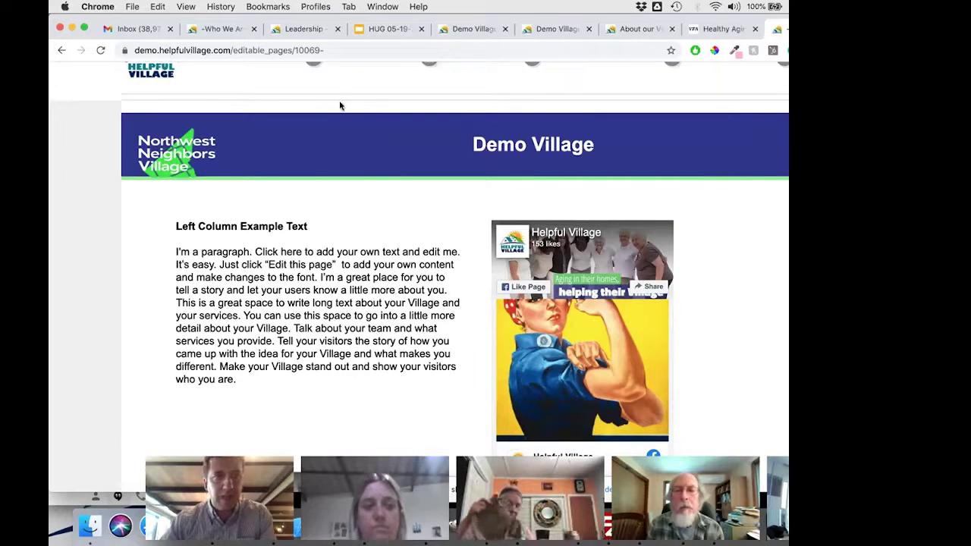
# - Switch to the Foggy Bottom West End Village Leadership page and examine its header, two-column sections and board bios
pyautogui.click(297, 30)
pyautogui.scroll(10, 336, 288)
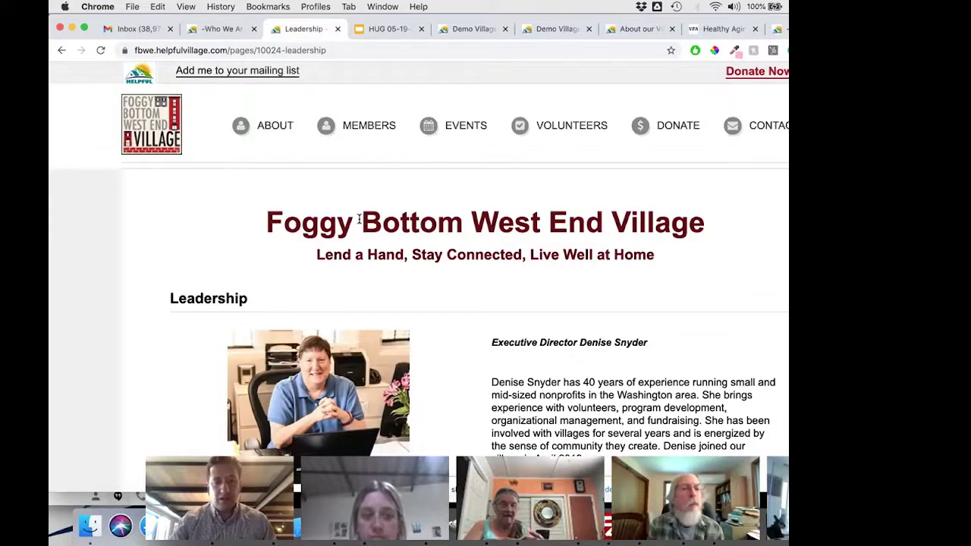
pyautogui.scroll(-1, 359, 219)
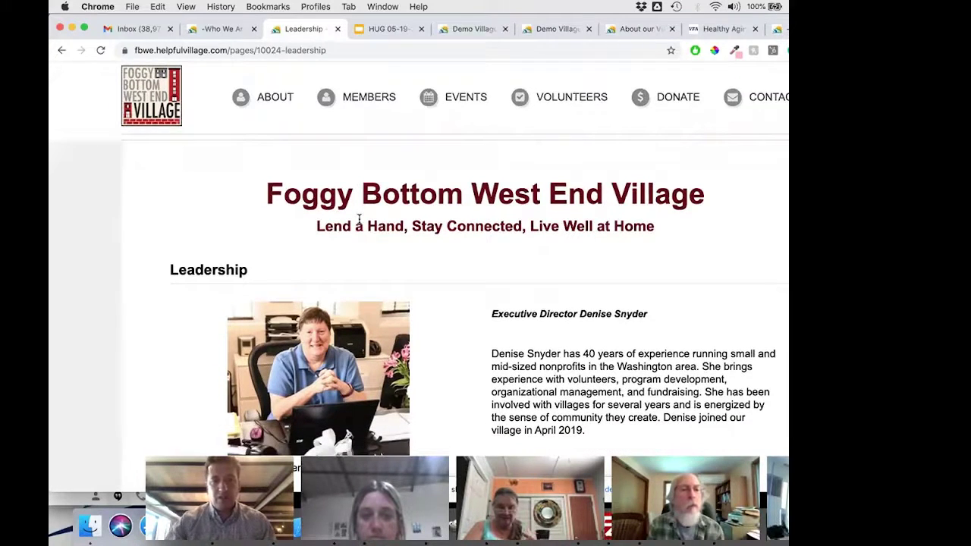
pyautogui.scroll(-4, 359, 219)
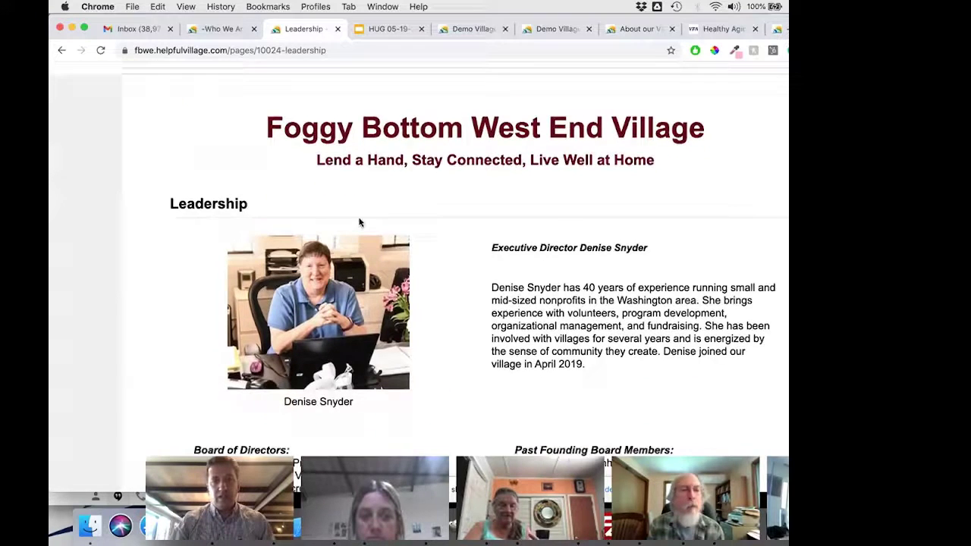
pyautogui.scroll(-4, 362, 177)
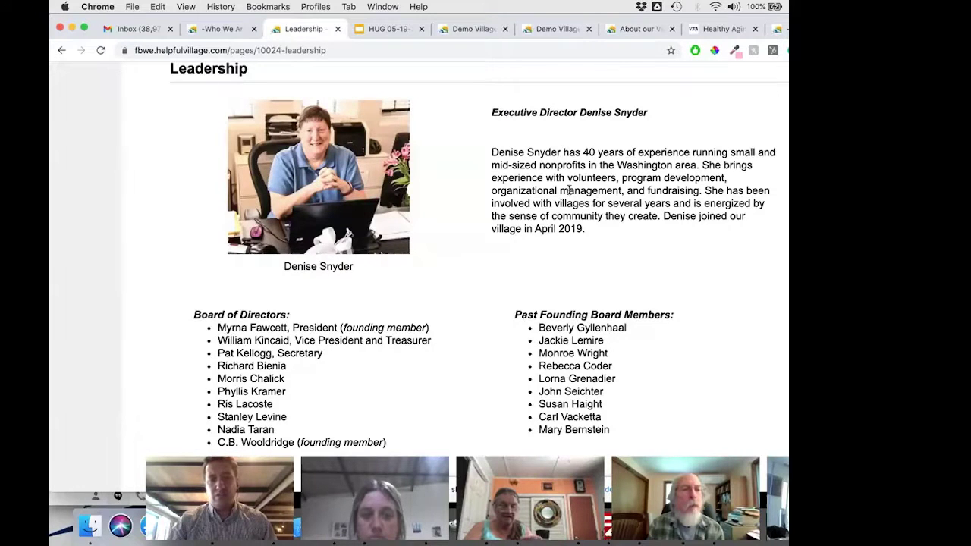
pyautogui.scroll(-11, 569, 190)
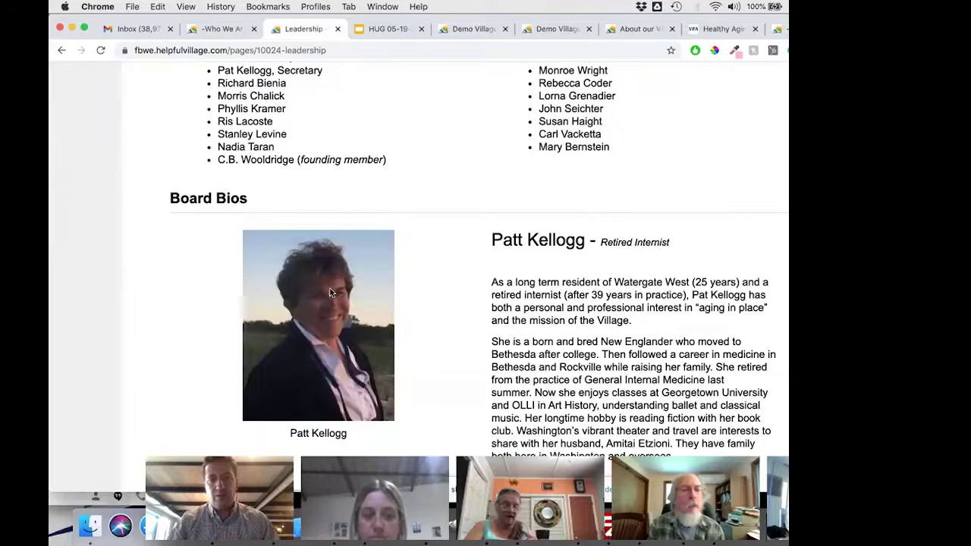
pyautogui.scroll(-3, 462, 259)
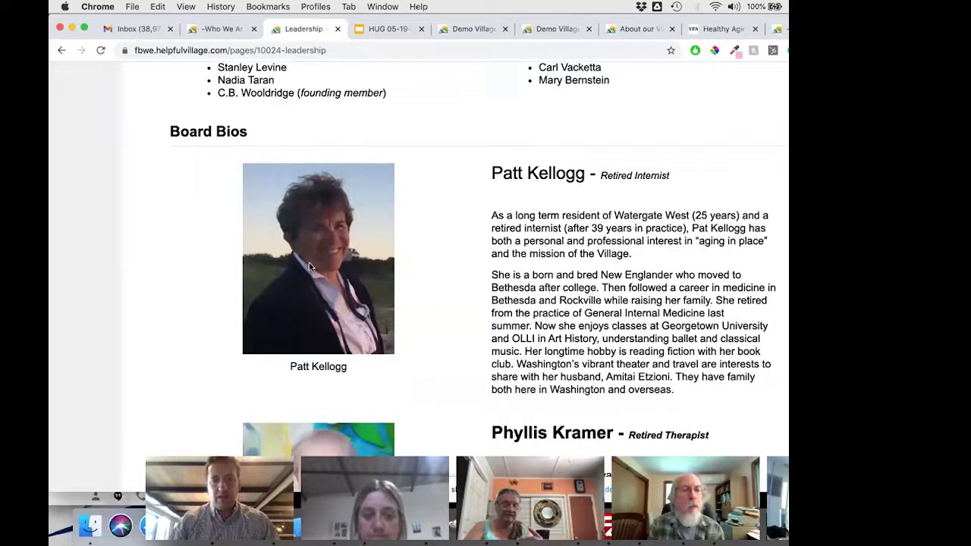
pyautogui.scroll(-3, 487, 283)
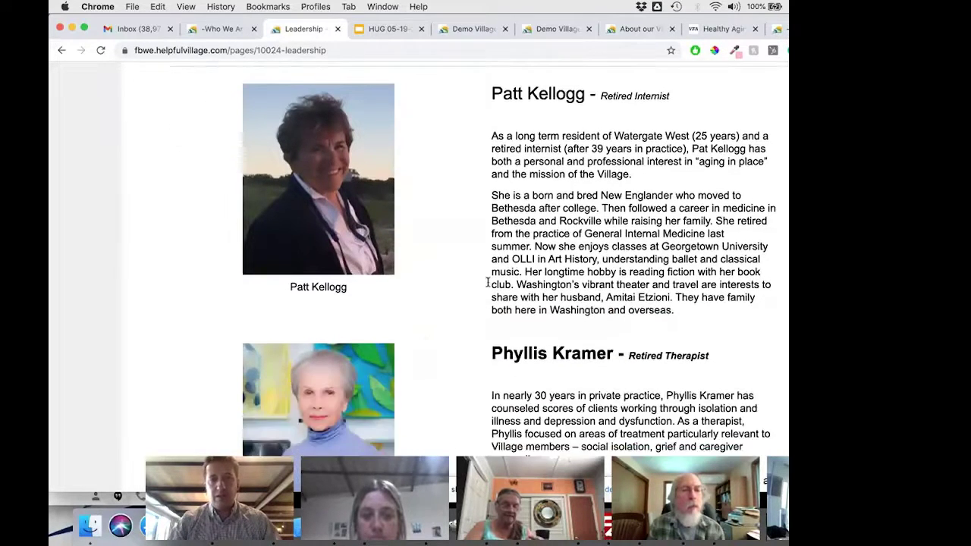
# - Examine the remaining board bios and photos on the Leadership page down to the village's logo and address footer
pyautogui.scroll(-15, 620, 379)
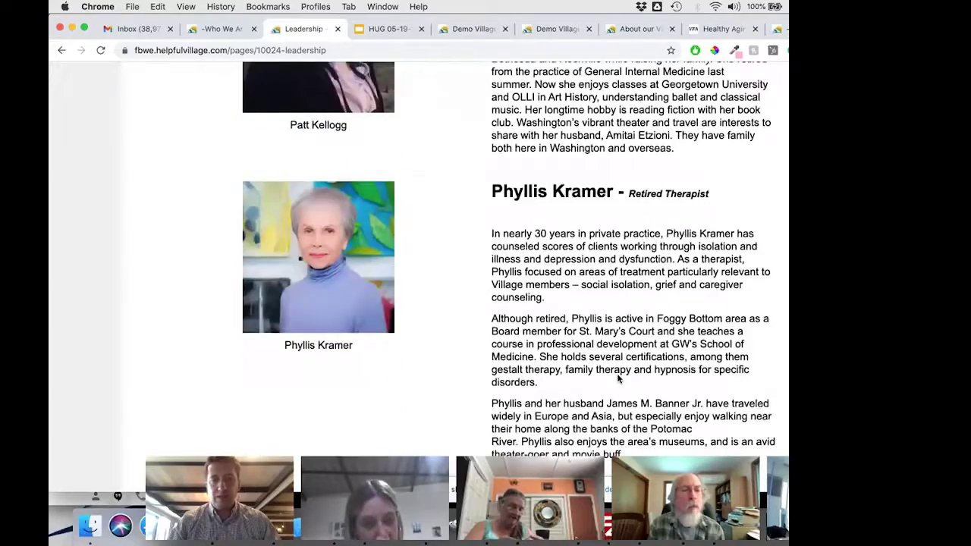
pyautogui.scroll(-20, 618, 380)
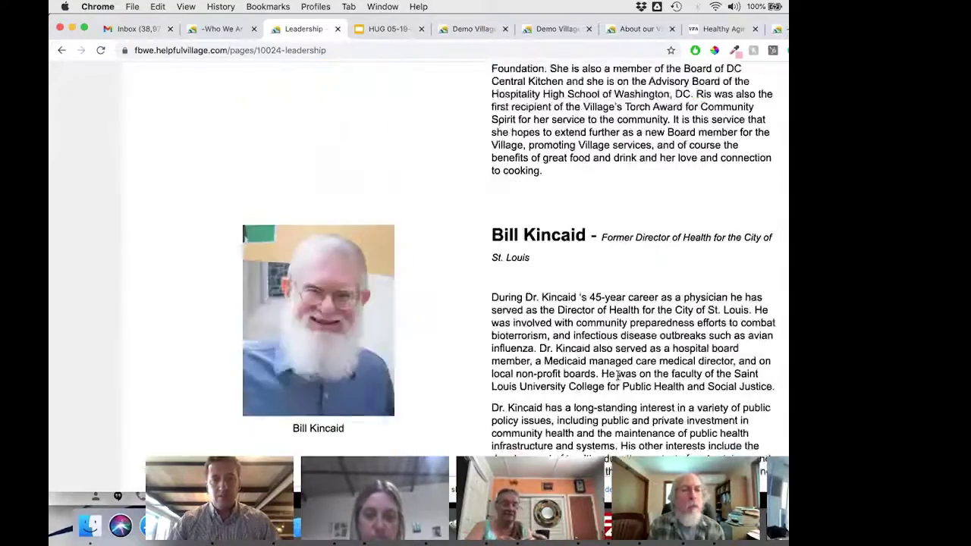
pyautogui.scroll(-20, 618, 373)
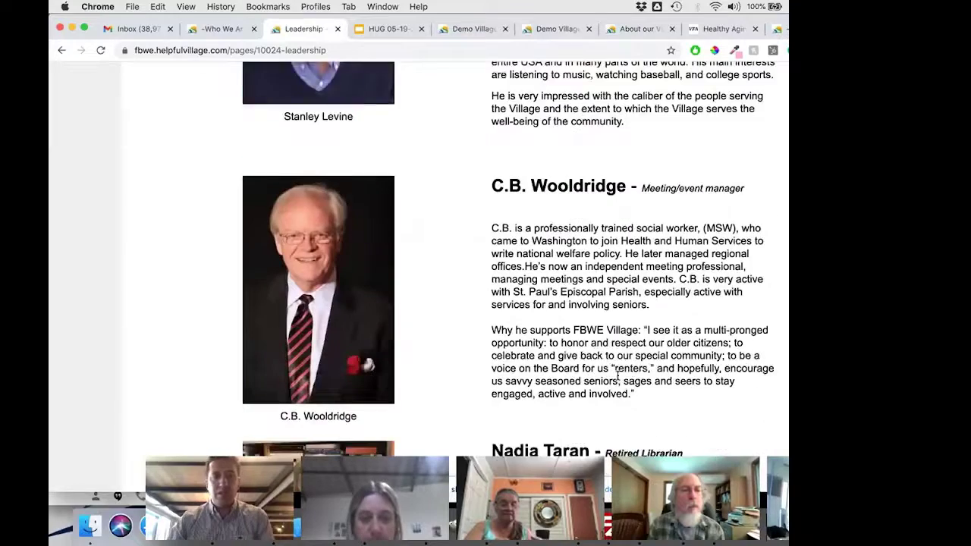
pyautogui.scroll(-17, 618, 377)
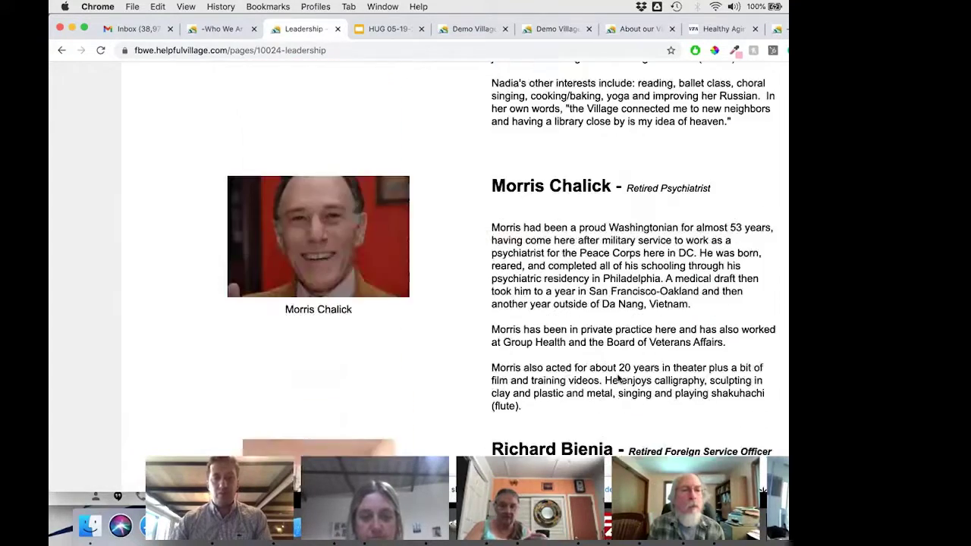
pyautogui.scroll(-12, 618, 379)
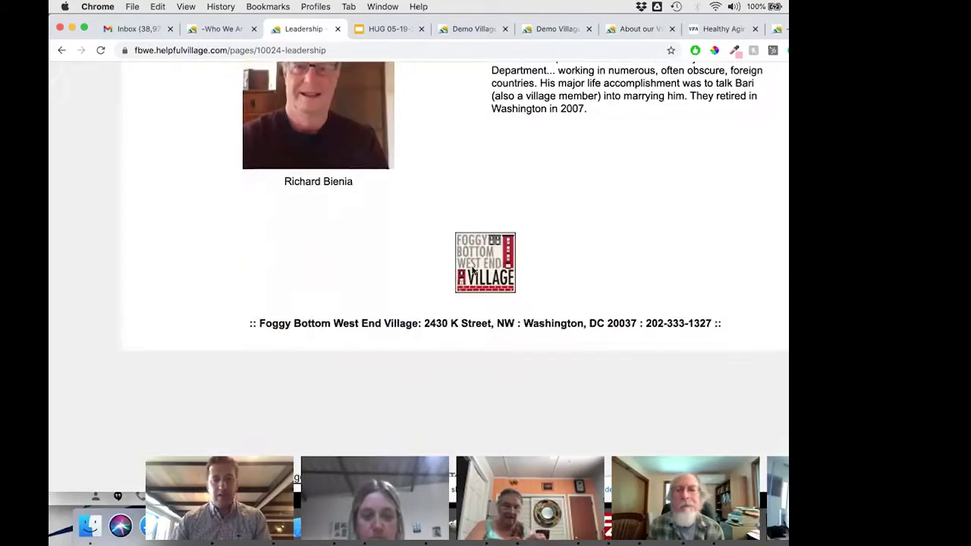
pyautogui.scroll(20, 436, 170)
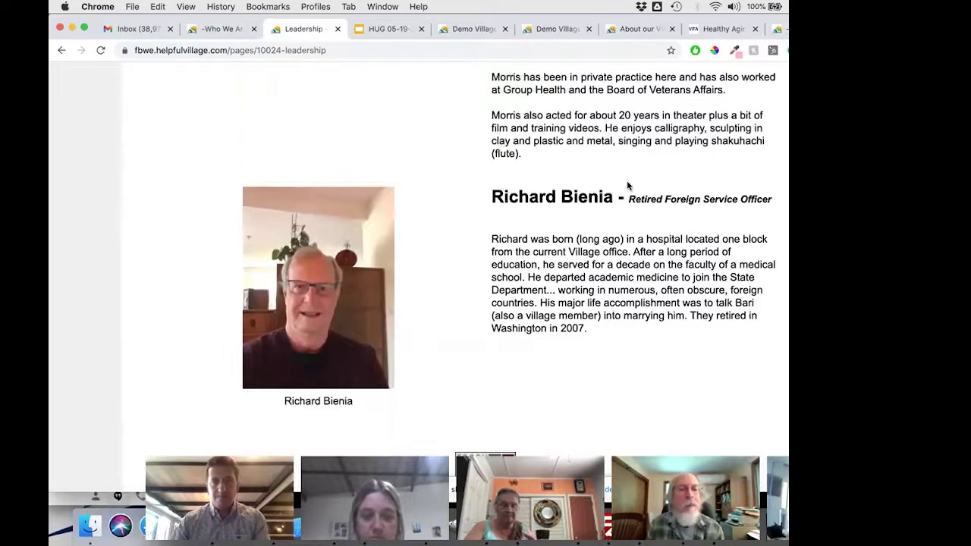
pyautogui.scroll(-11, 607, 182)
# - Inspect the Leadership page in iPhone 6/7/8 mobile emulation with a taller preview area, and reload it
pyautogui.rightClick(584, 178)
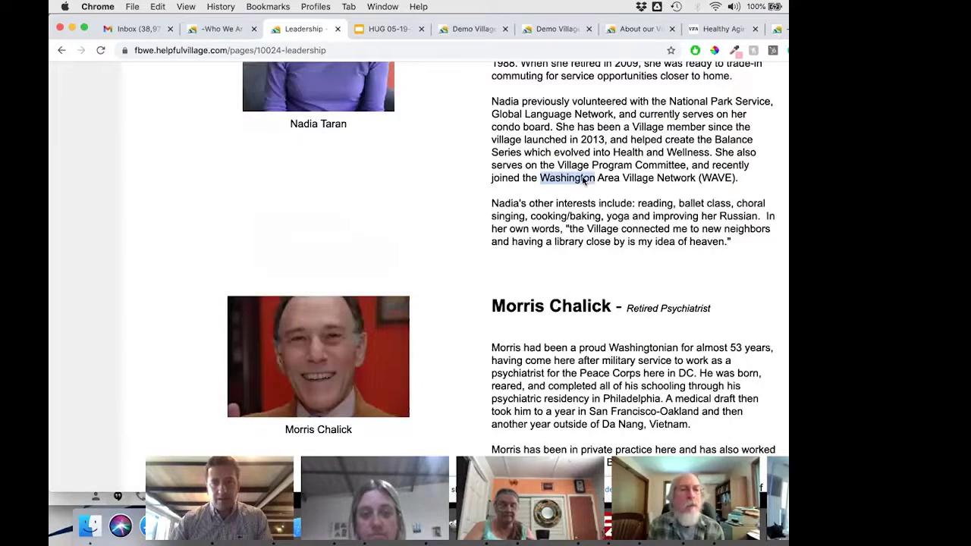
pyautogui.click(607, 264)
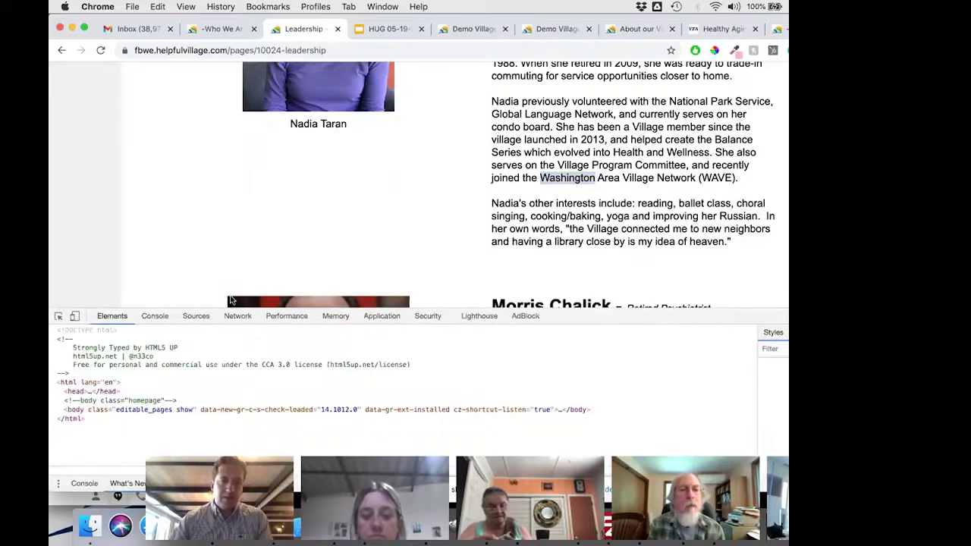
pyautogui.click(75, 317)
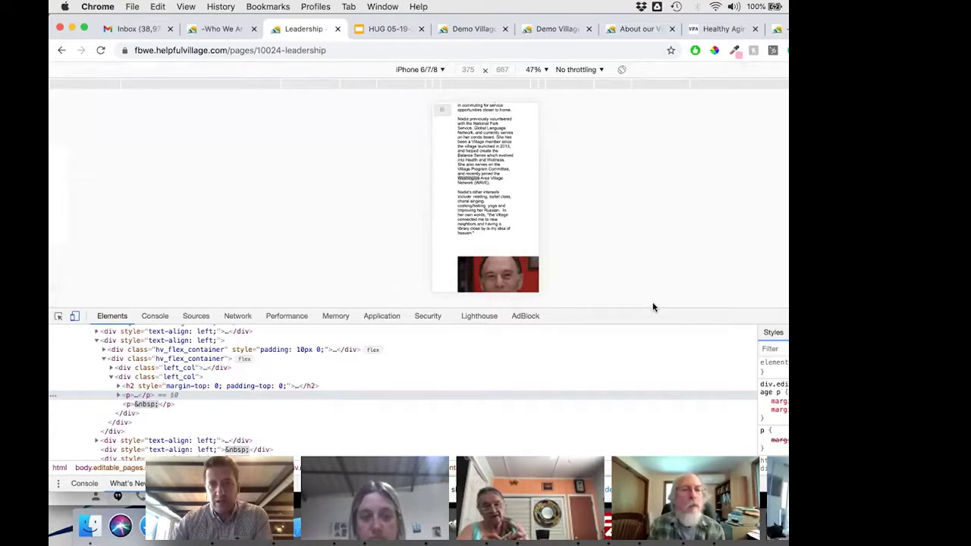
pyautogui.moveTo(654, 307); pyautogui.dragTo(659, 389)
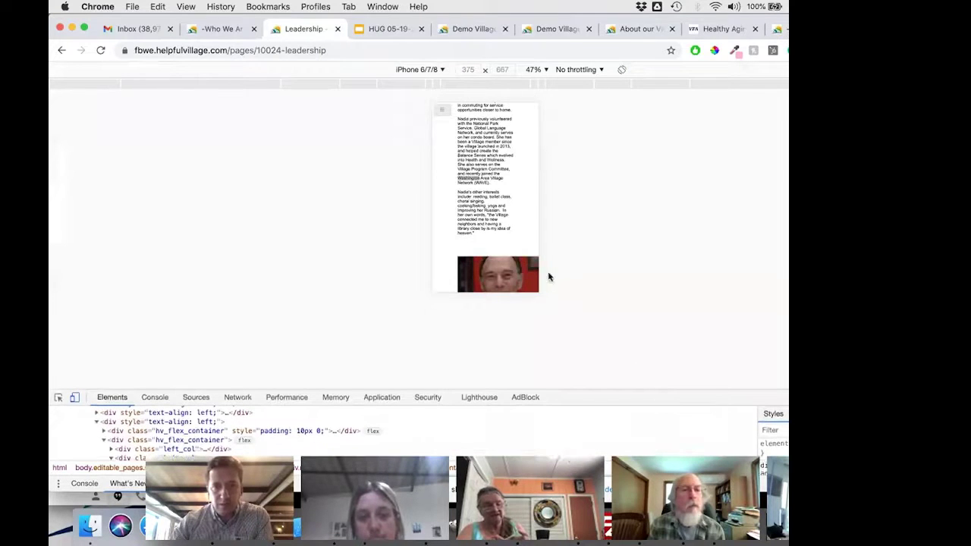
pyautogui.scroll(-15, 489, 204)
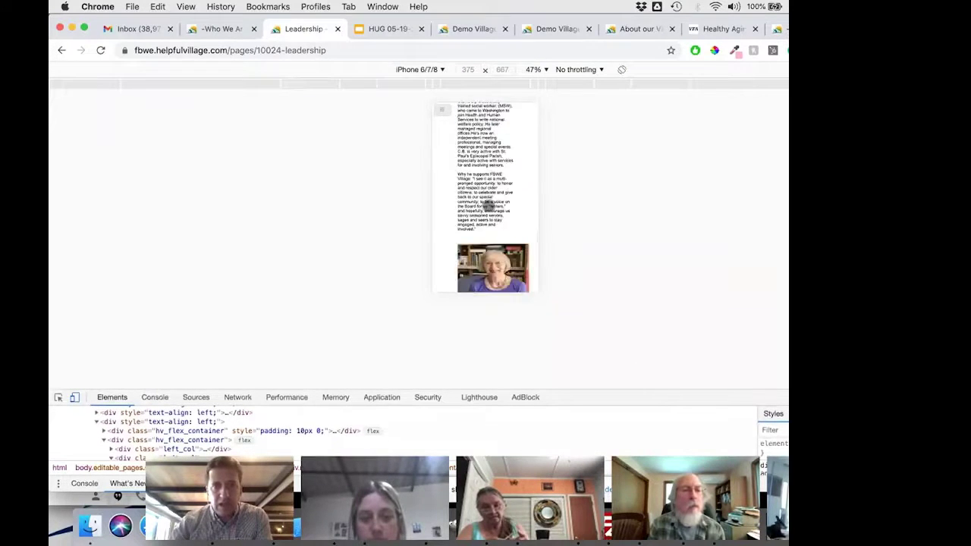
pyautogui.scroll(-3, 489, 205)
pyautogui.press('super+r')
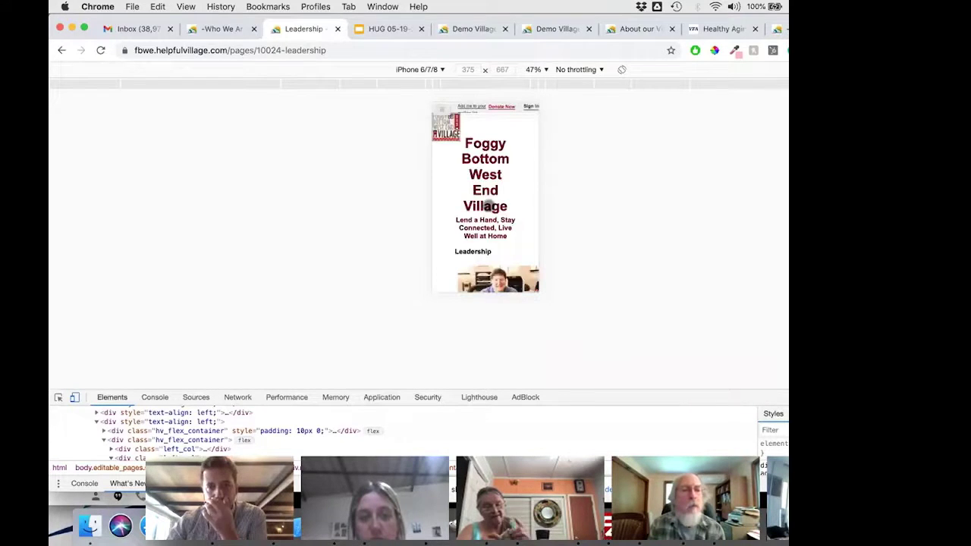
# - Examine how the header, board photos and bios stack into a single column in the mobile preview
pyautogui.scroll(-3, 490, 204)
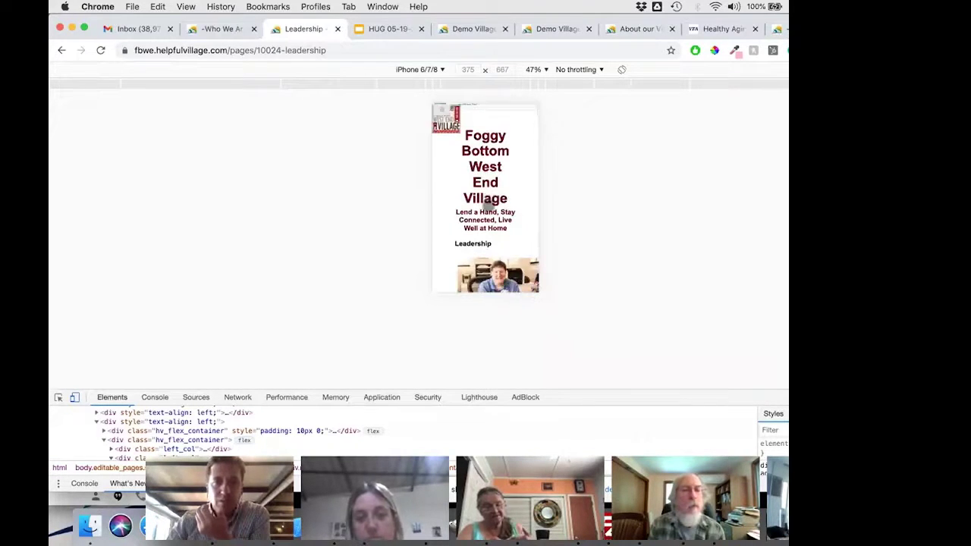
pyautogui.scroll(-5, 488, 205)
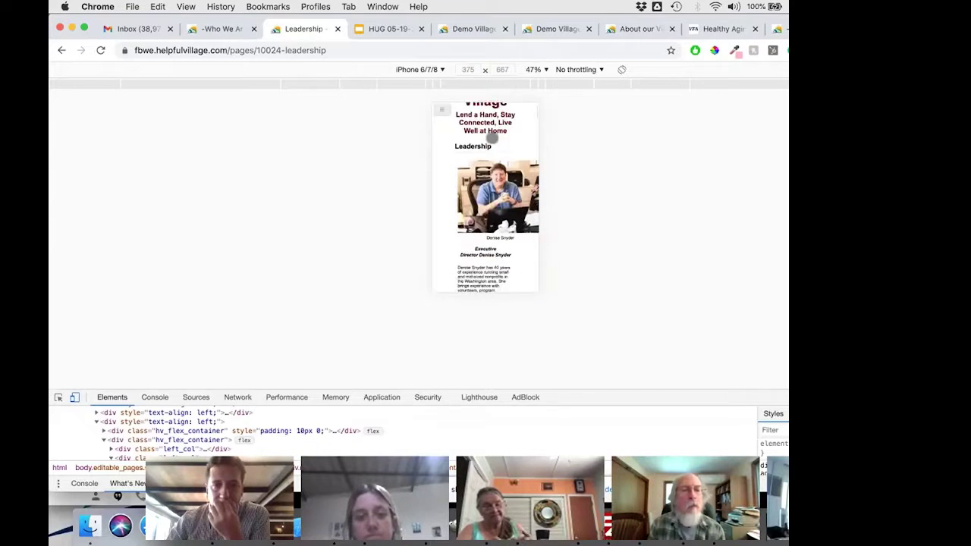
pyautogui.scroll(-3, 491, 137)
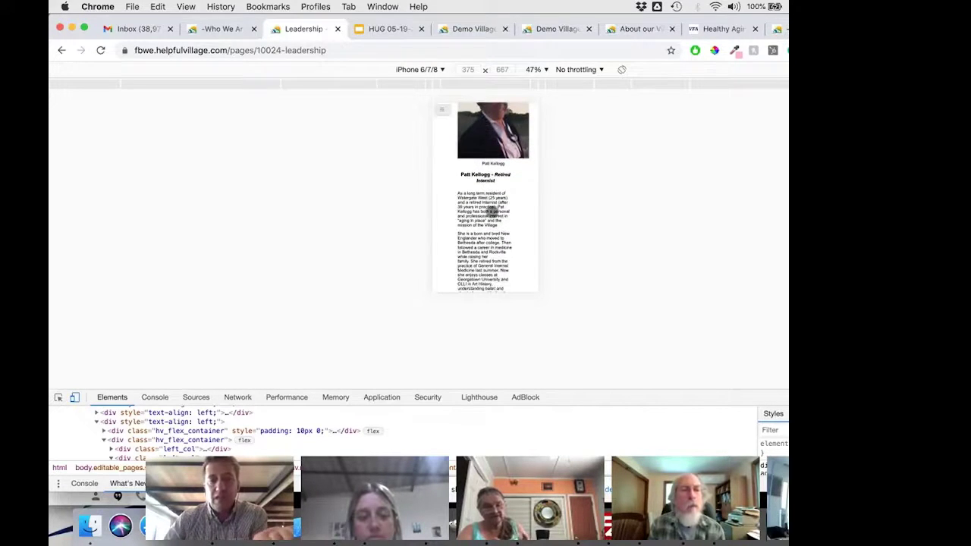
pyautogui.scroll(-2, 491, 211)
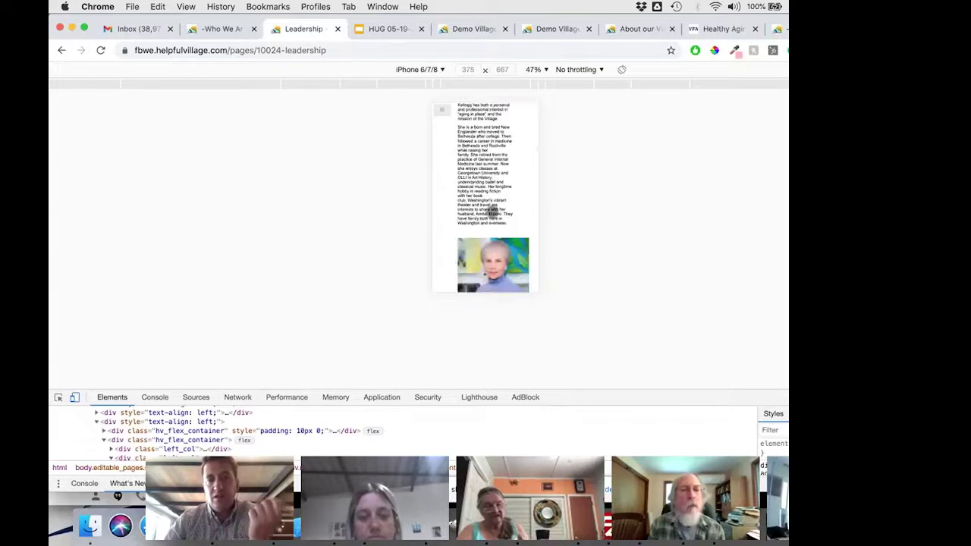
pyautogui.scroll(-5, 491, 210)
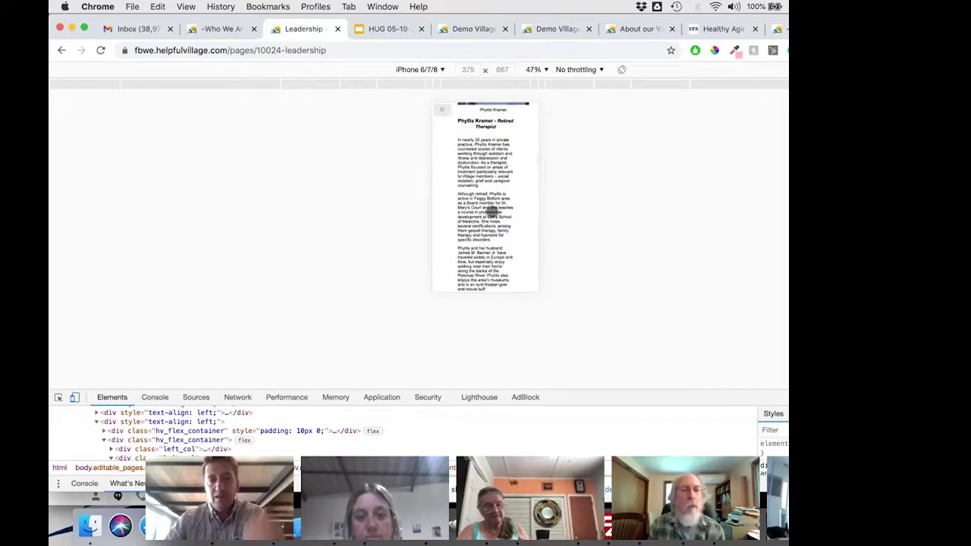
pyautogui.scroll(-5, 492, 212)
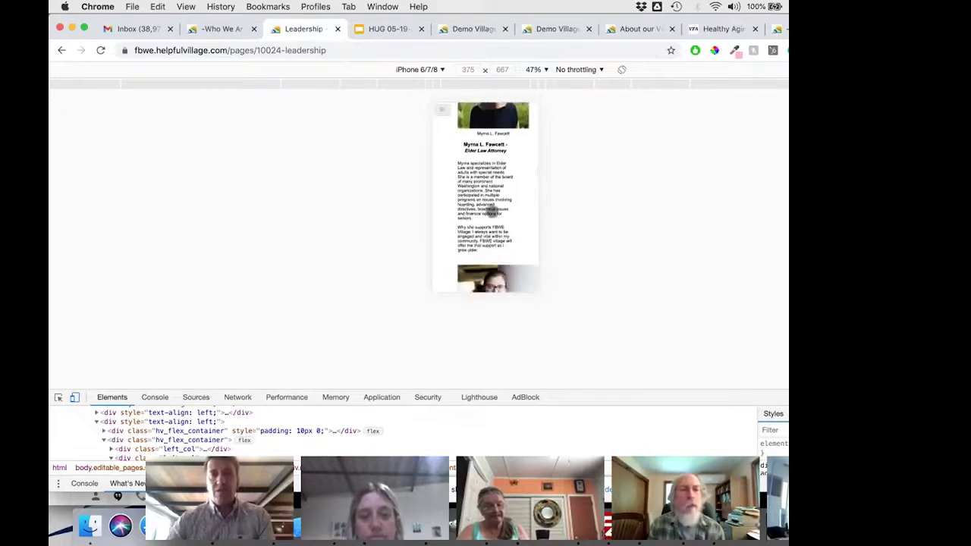
pyautogui.scroll(-3, 491, 213)
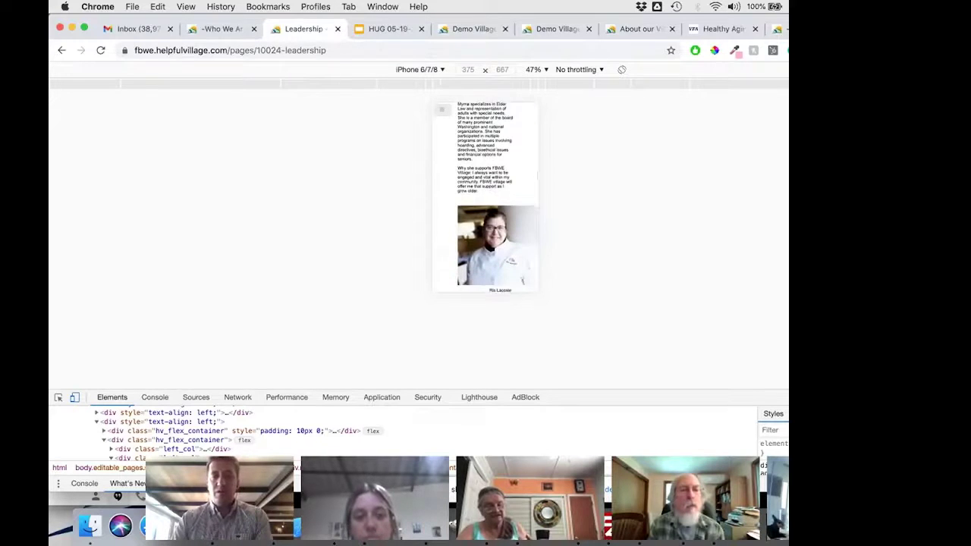
pyautogui.scroll(-1, 492, 212)
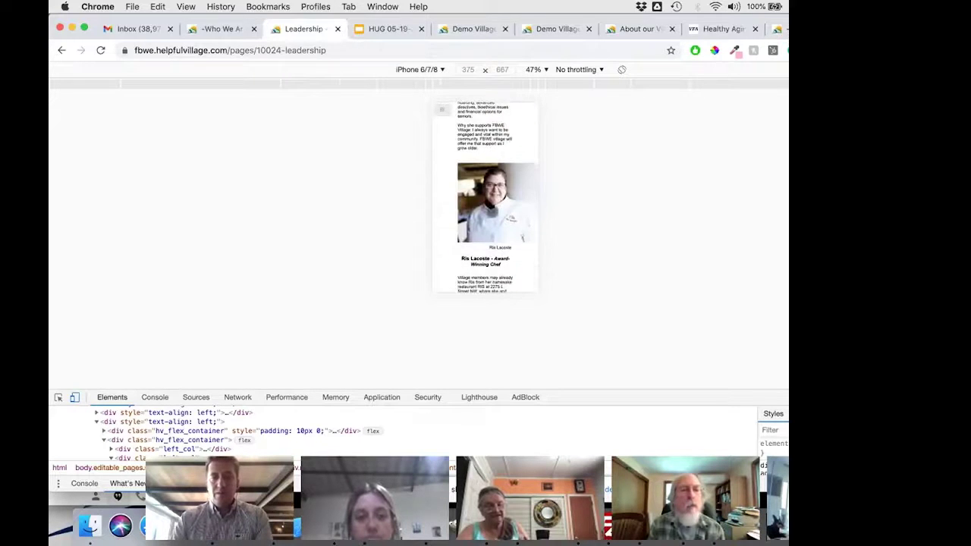
# - Turn off mobile emulation and look at the two-column board bios in the desktop layout again
pyautogui.click(74, 397)
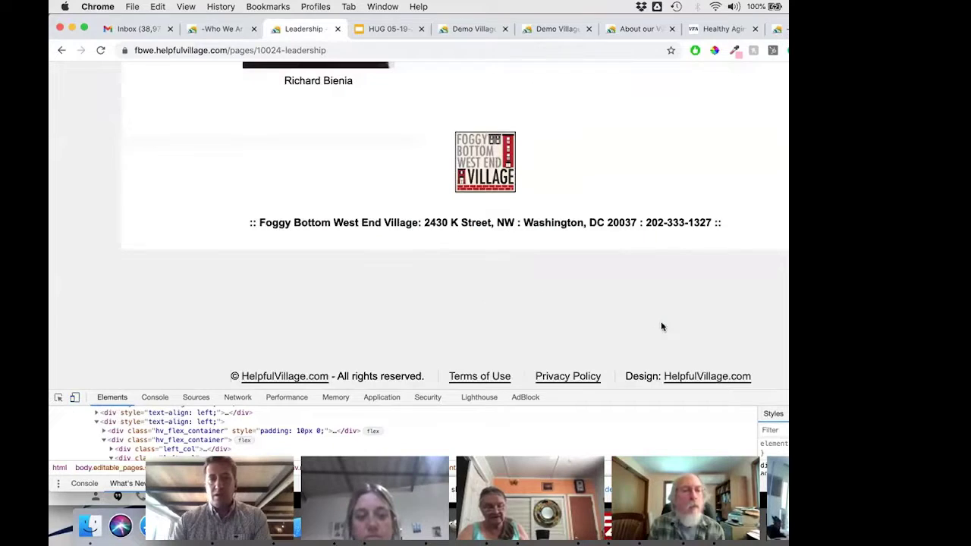
pyautogui.scroll(10, 662, 327)
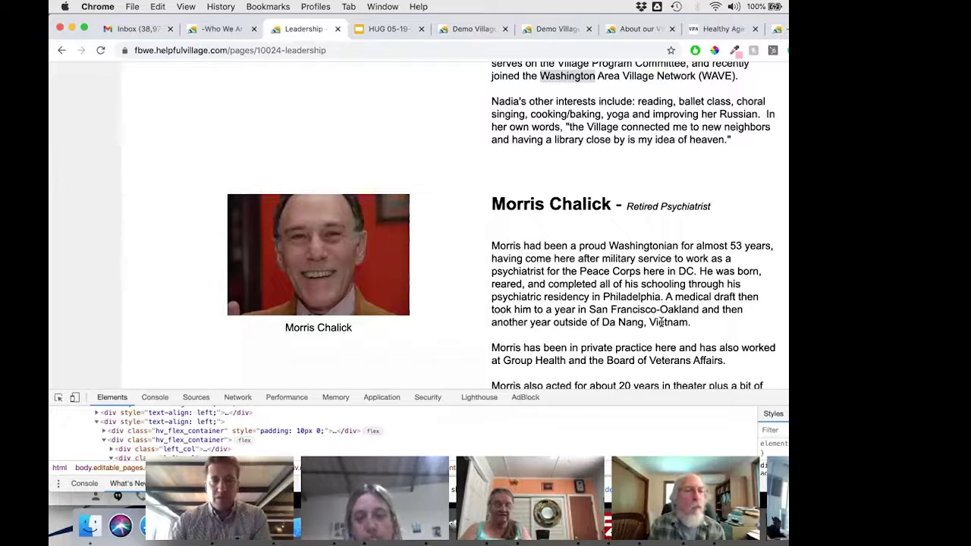
pyautogui.click(307, 201)
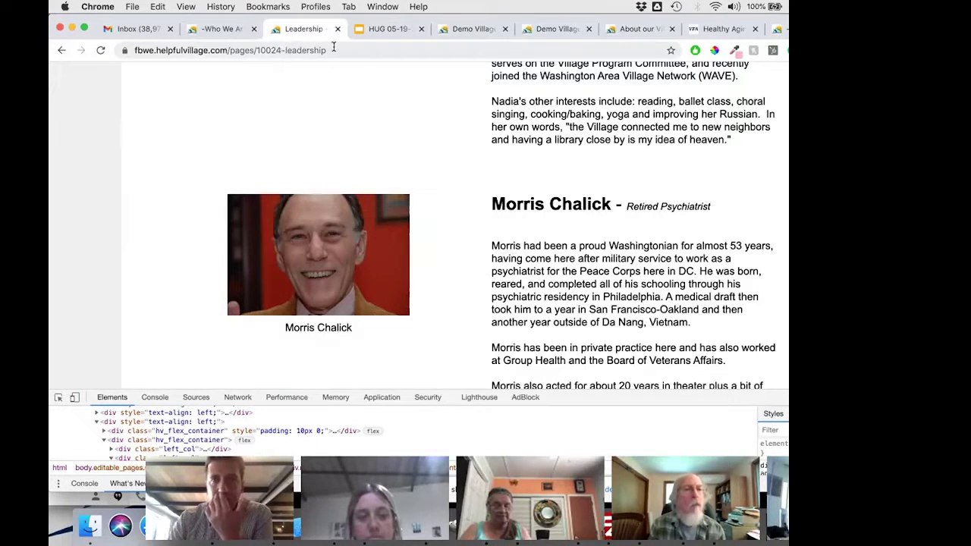
# - Switch to the Who We Are page and examine its two-column text section, blue quote banner and Healthy Vibrant Villages image
pyautogui.click(213, 30)
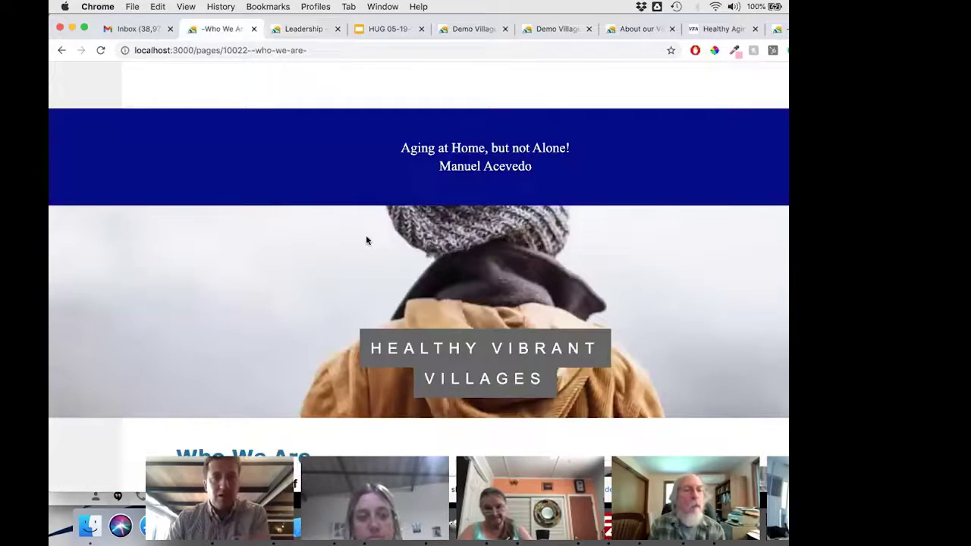
pyautogui.scroll(4, 367, 240)
pyautogui.scroll(10, 366, 240)
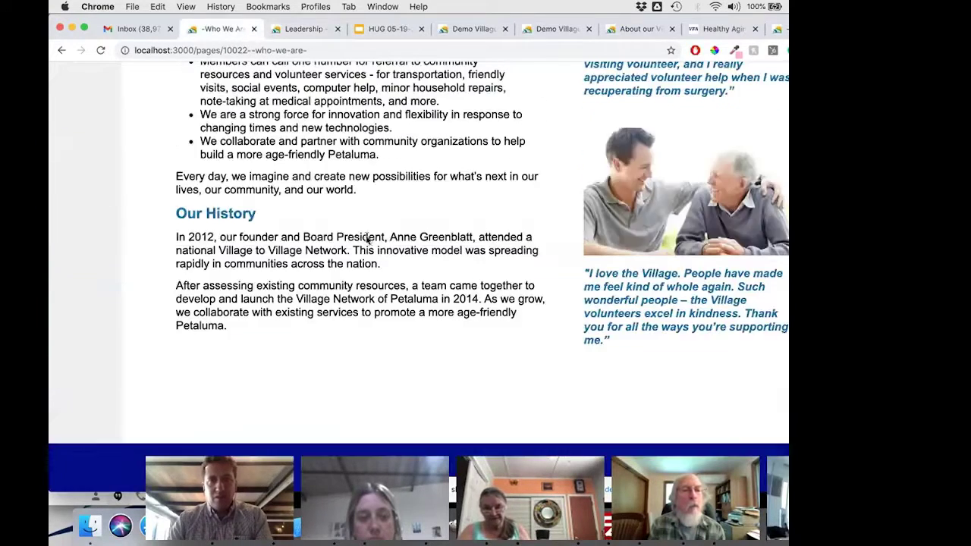
pyautogui.scroll(2, 366, 237)
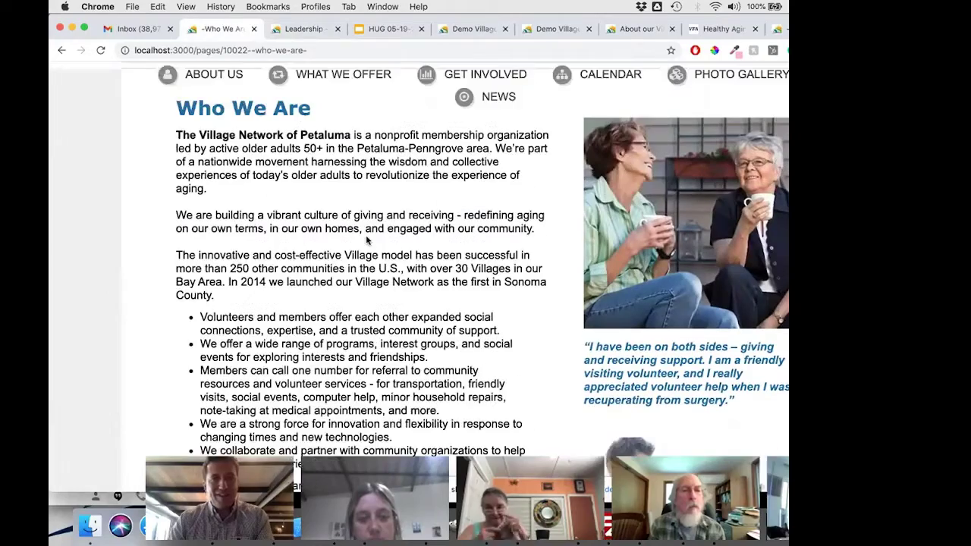
pyautogui.scroll(-2, 366, 237)
pyautogui.scroll(-5, 366, 238)
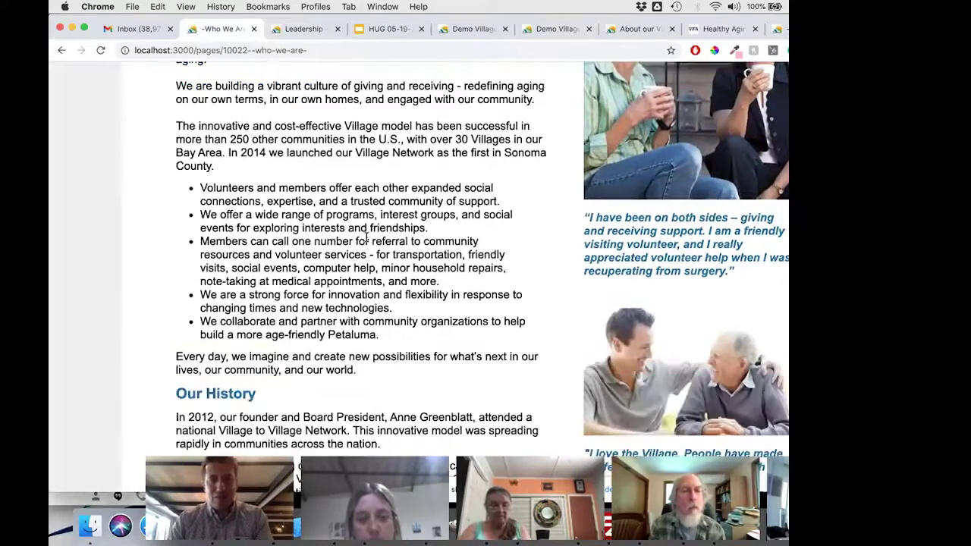
pyautogui.scroll(-8, 366, 238)
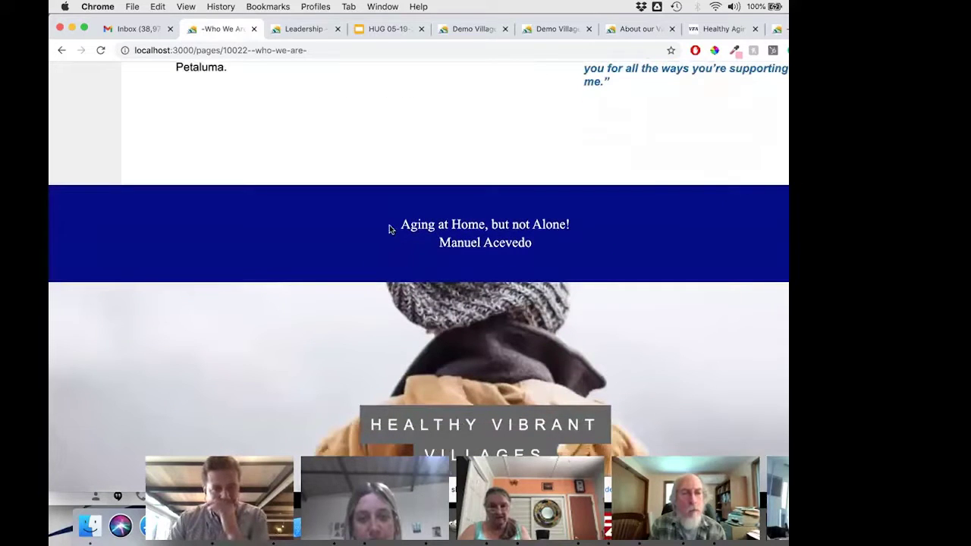
pyautogui.scroll(-2, 324, 212)
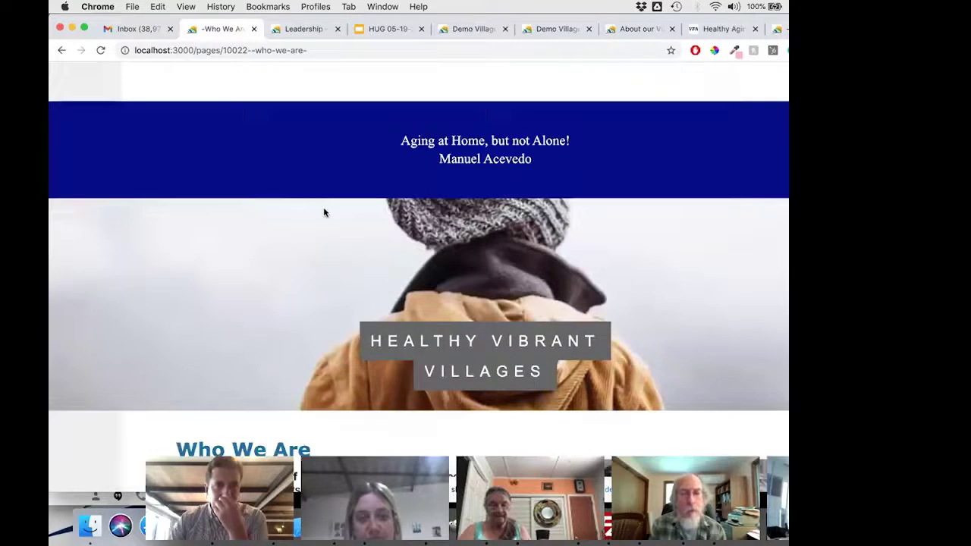
pyautogui.scroll(-1, 372, 206)
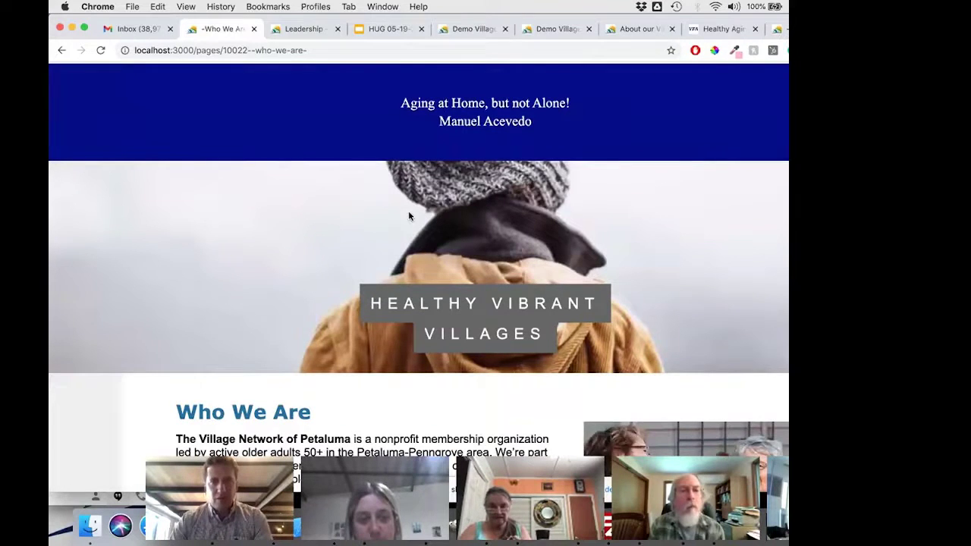
pyautogui.scroll(1, 409, 217)
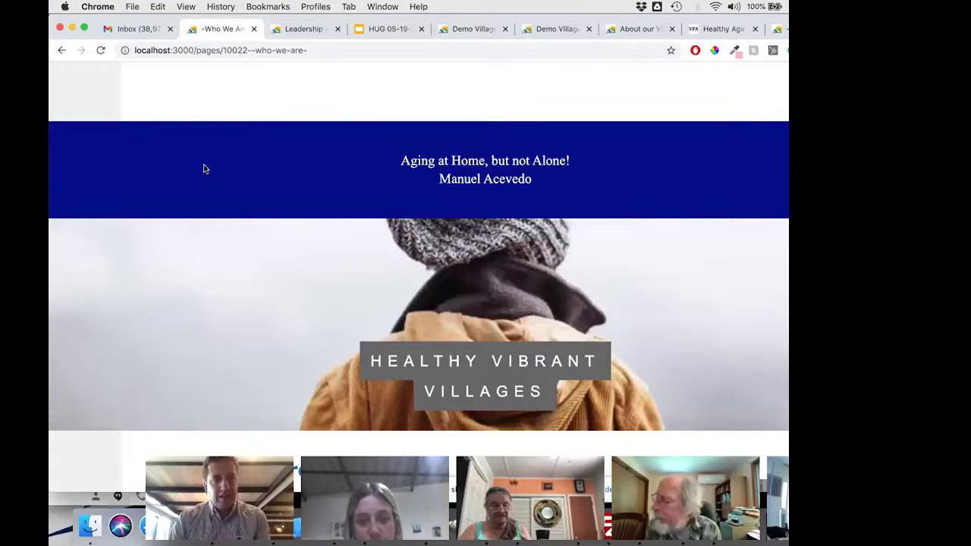
# - Highlight the "Aging at Home, but not Alone!" quote in the blue banner and review it against the two-column section above
pyautogui.moveTo(398, 163); pyautogui.dragTo(564, 195)
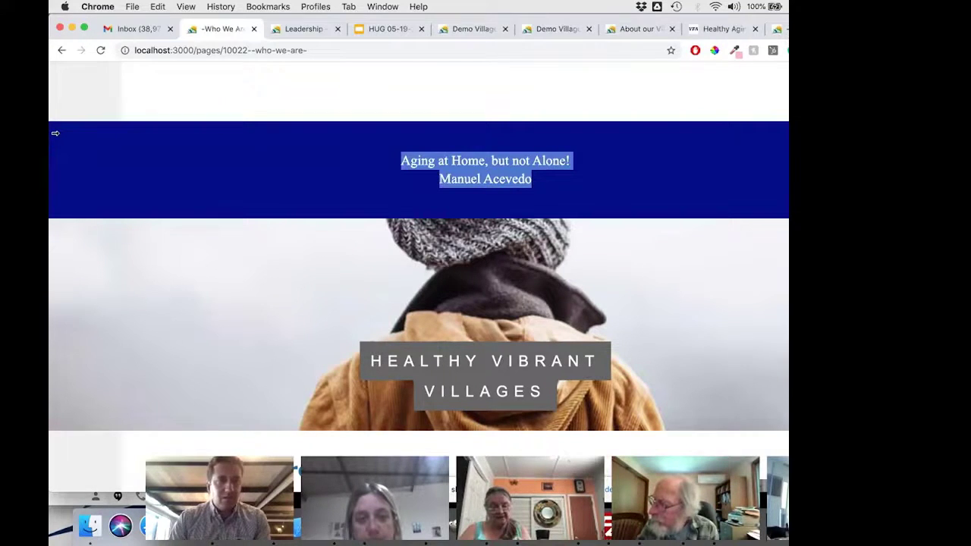
pyautogui.scroll(1, 104, 132)
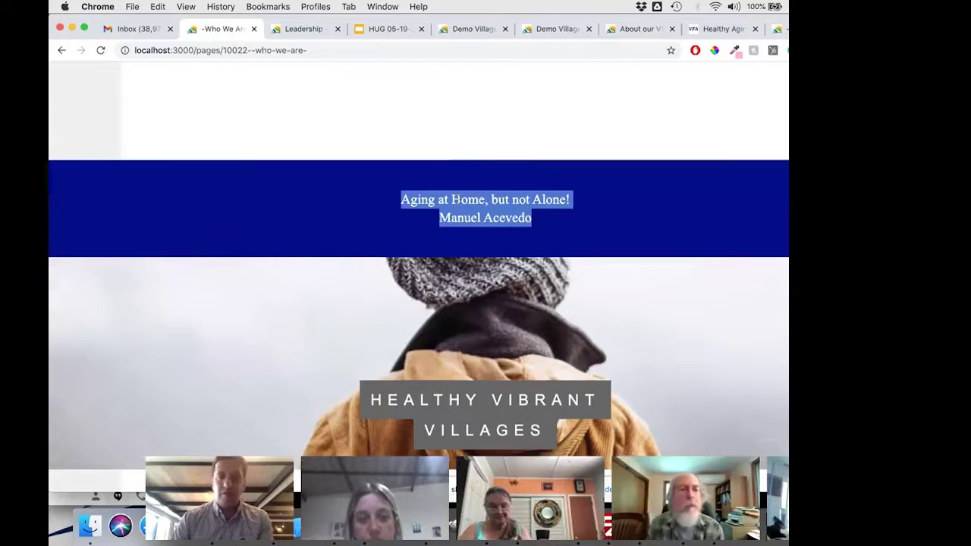
pyautogui.scroll(-1, 55, 191)
pyautogui.scroll(5, 451, 238)
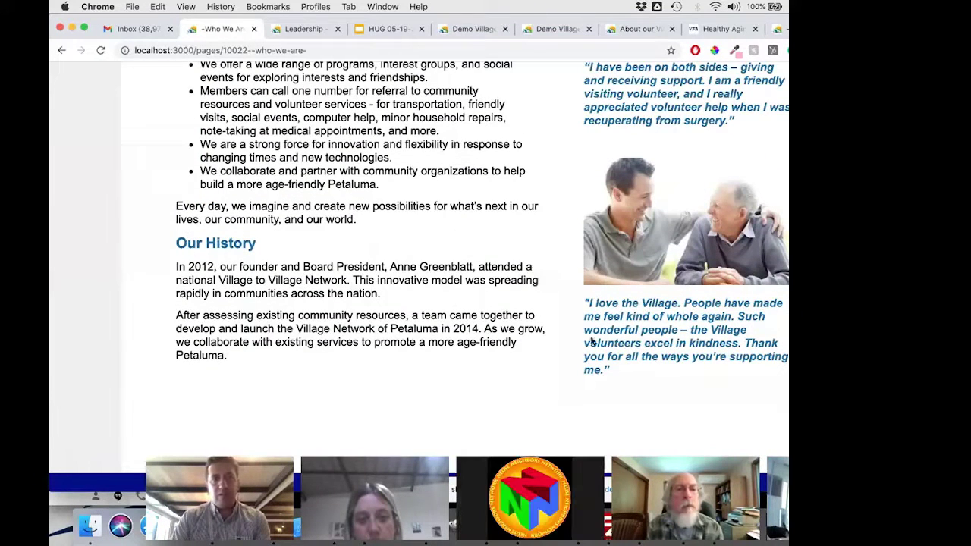
pyautogui.scroll(-4, 410, 225)
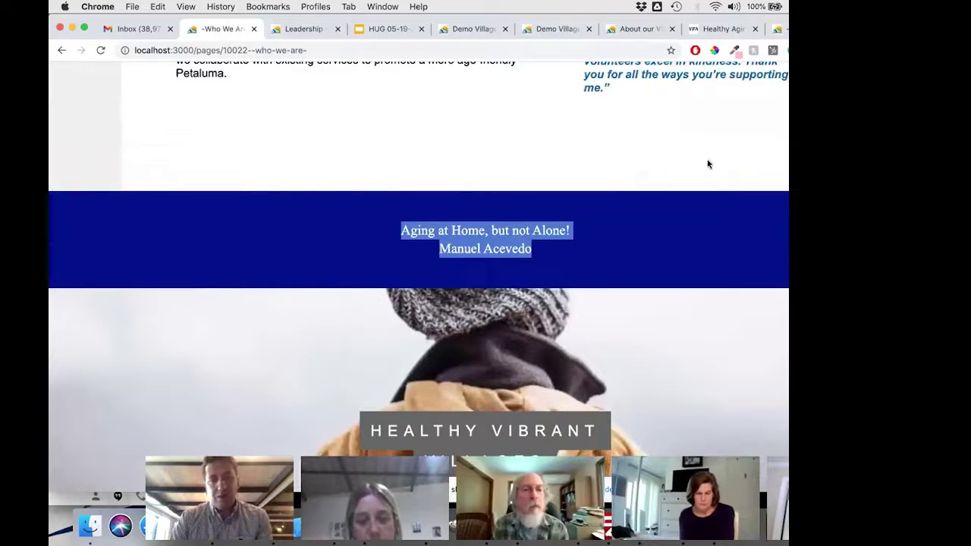
# - Examine the blue quote banner and the Healthy Vibrant Villages image heading on the Who We Are page
pyautogui.click(485, 235)
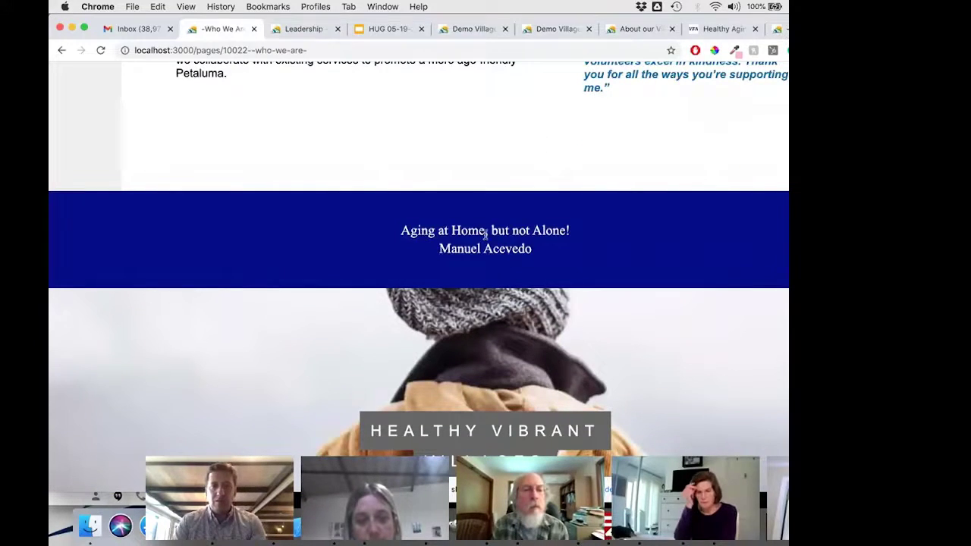
pyautogui.scroll(-1, 485, 234)
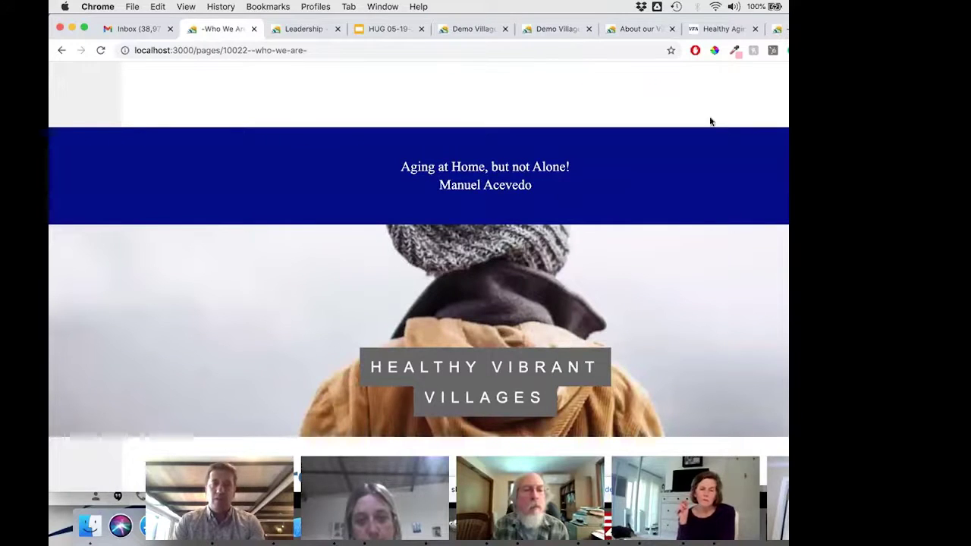
pyautogui.scroll(-2, 515, 145)
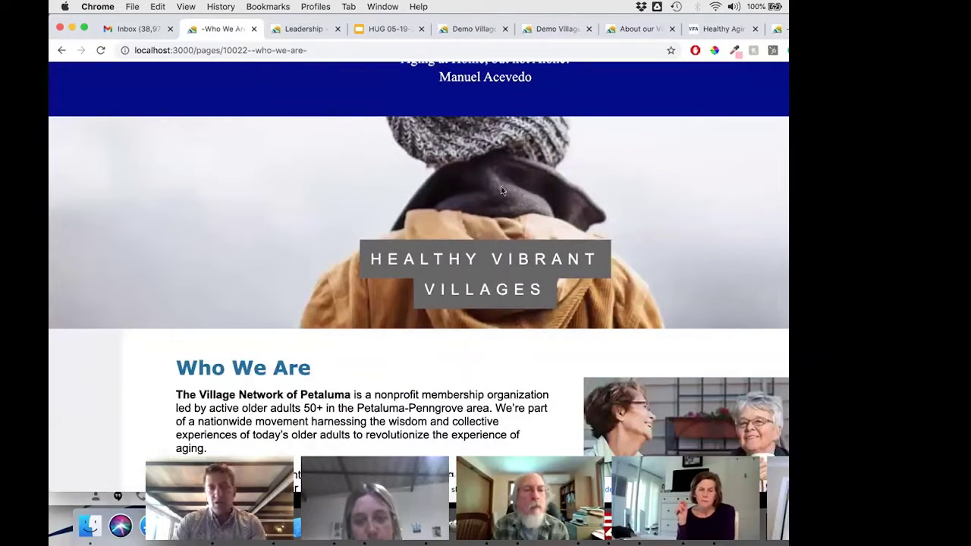
pyautogui.tripleClick(505, 254)
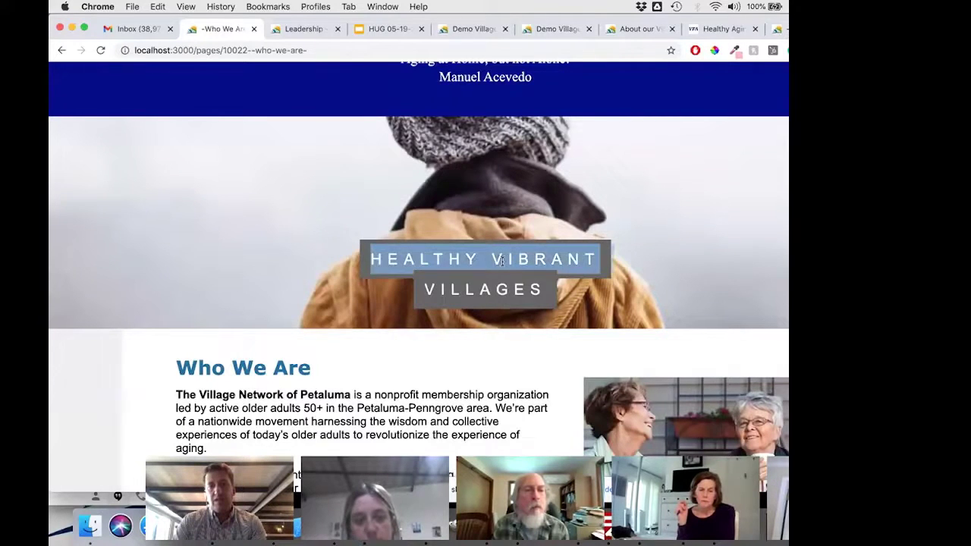
pyautogui.click(543, 194)
pyautogui.scroll(1, 543, 194)
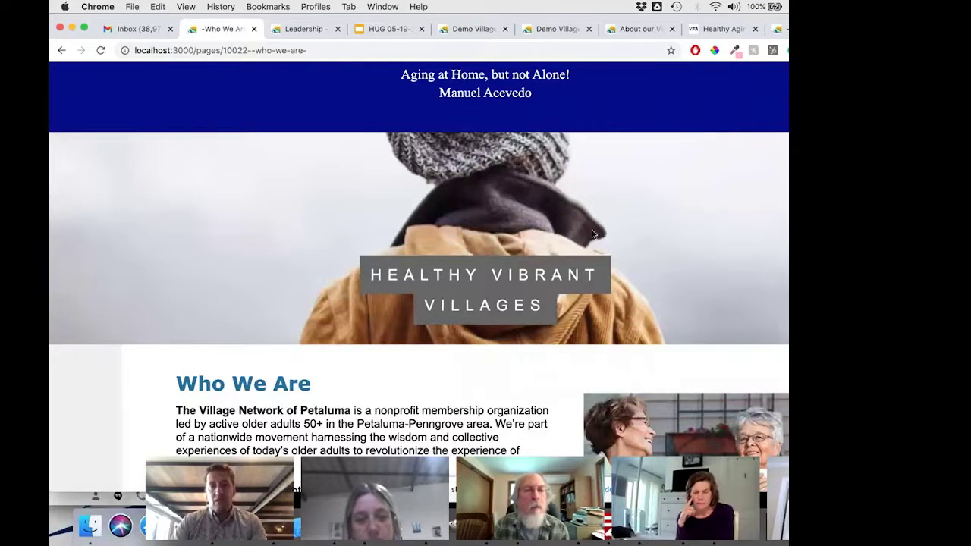
pyautogui.scroll(2, 584, 204)
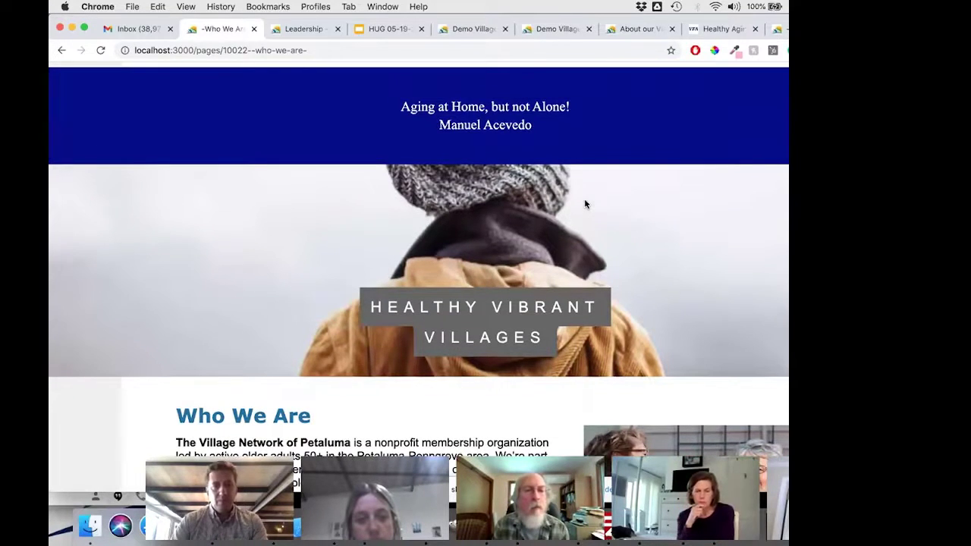
pyautogui.scroll(2, 568, 194)
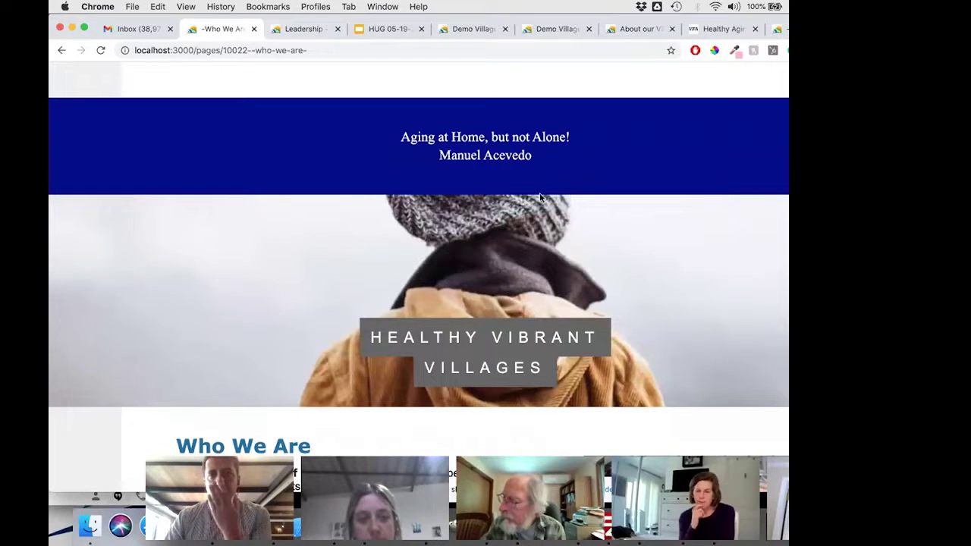
# - Switch to the About our Village page and look at its repeated blue contact banners below the navigation
pyautogui.click(630, 29)
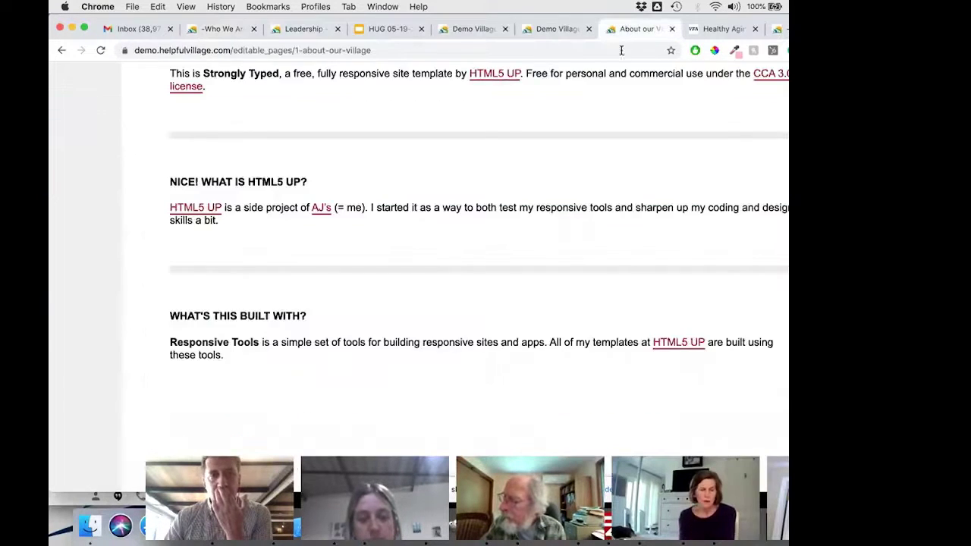
pyautogui.scroll(10, 573, 227)
pyautogui.scroll(3, 573, 227)
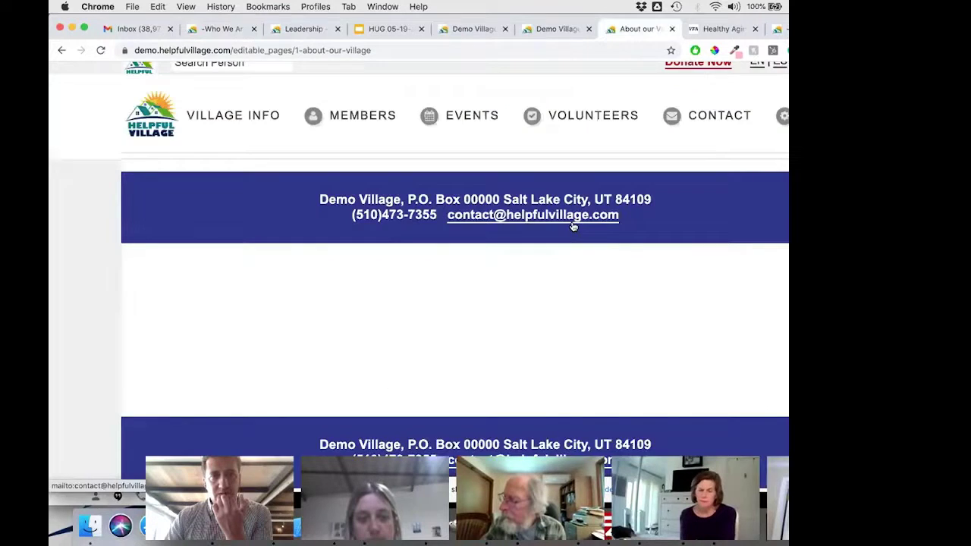
pyautogui.scroll(-5, 571, 225)
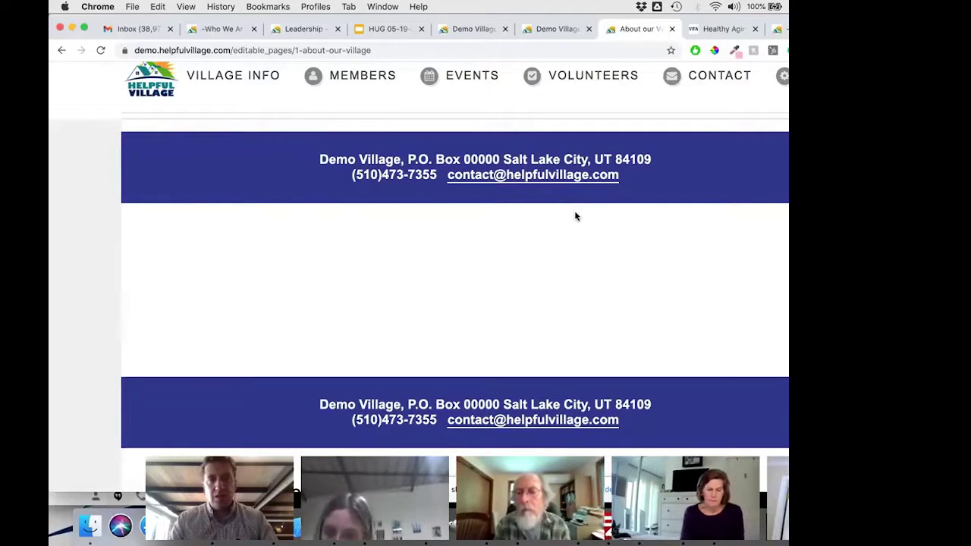
# - Switch to the Leadership page and look through the board members' photos and bios in their two-column layout
pyautogui.click(309, 28)
pyautogui.scroll(-1, 447, 266)
pyautogui.scroll(2, 446, 268)
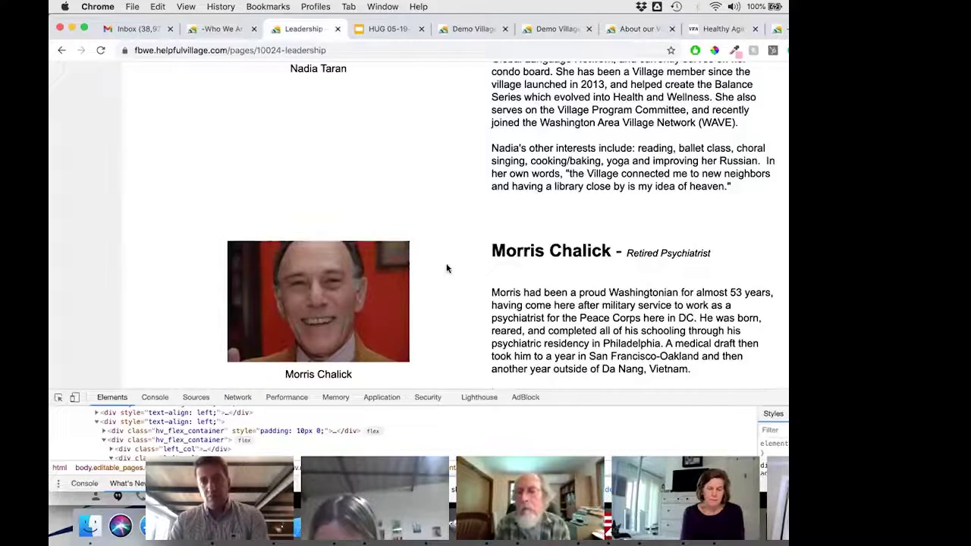
pyautogui.scroll(3, 446, 268)
pyautogui.scroll(5, 447, 268)
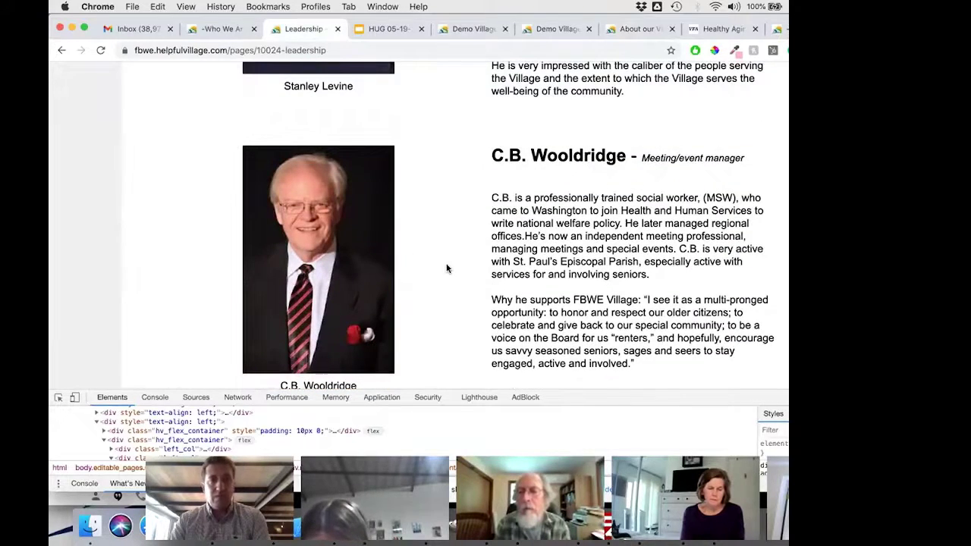
pyautogui.scroll(4, 446, 267)
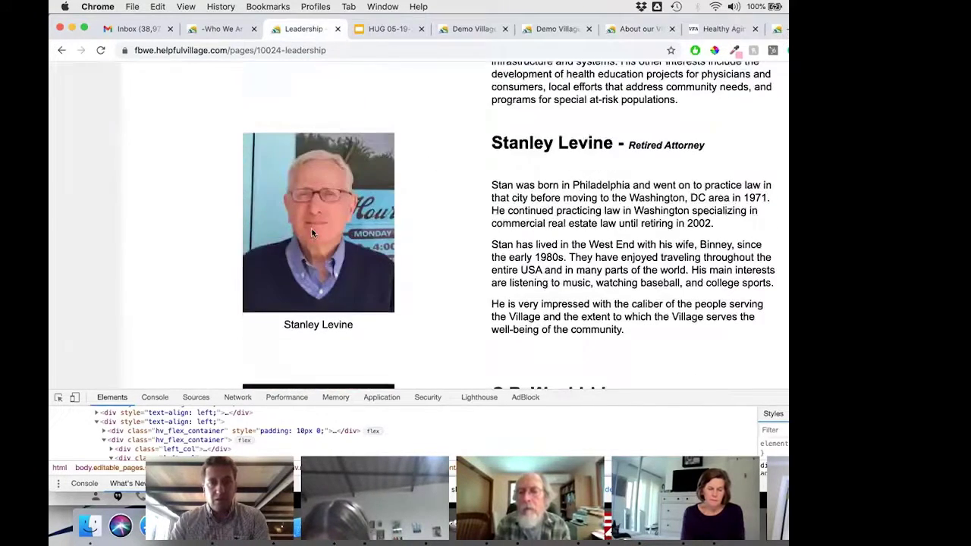
pyautogui.scroll(4, 503, 221)
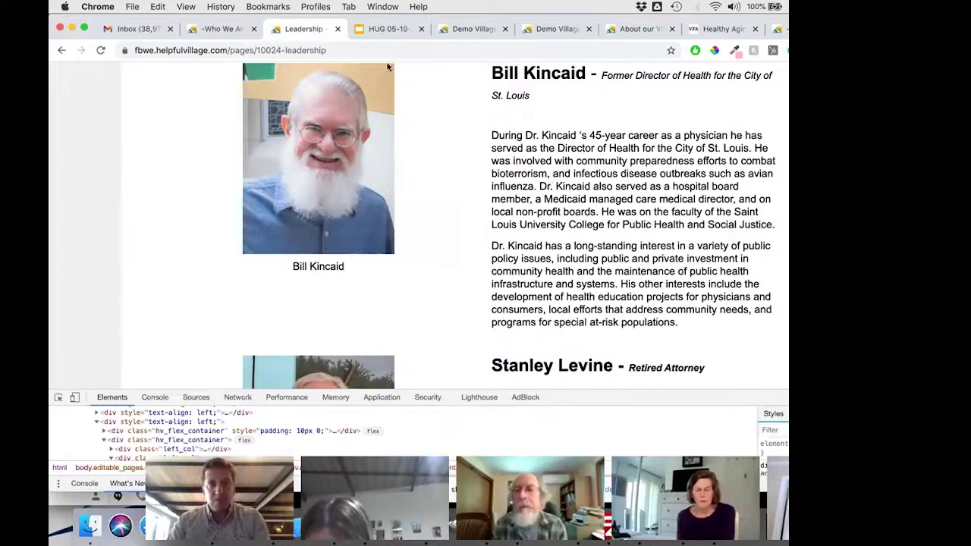
# - Switch to the HUG 05-19-2021 presentation and look over the Q & A slide and the slides around it
pyautogui.click(370, 30)
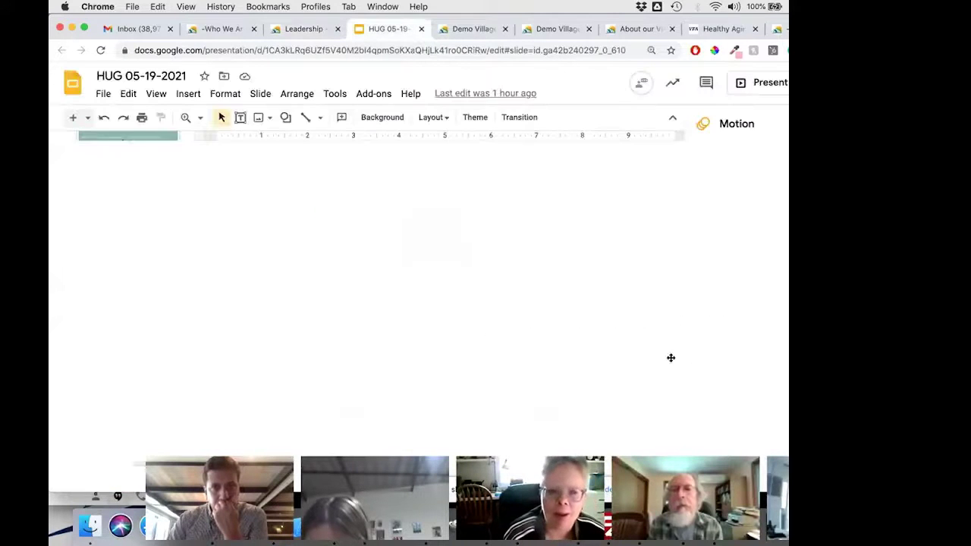
pyautogui.scroll(-3, 183, 277)
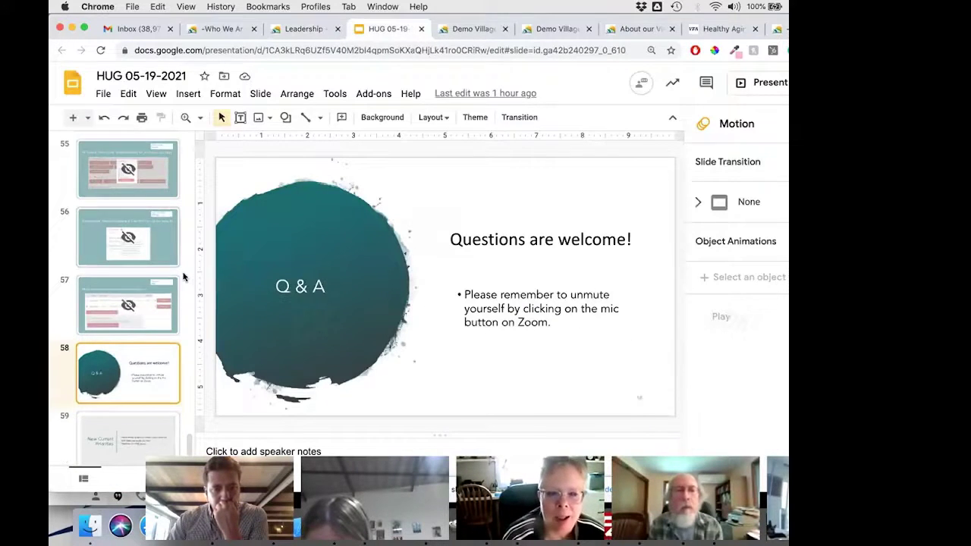
pyautogui.scroll(-1, 183, 276)
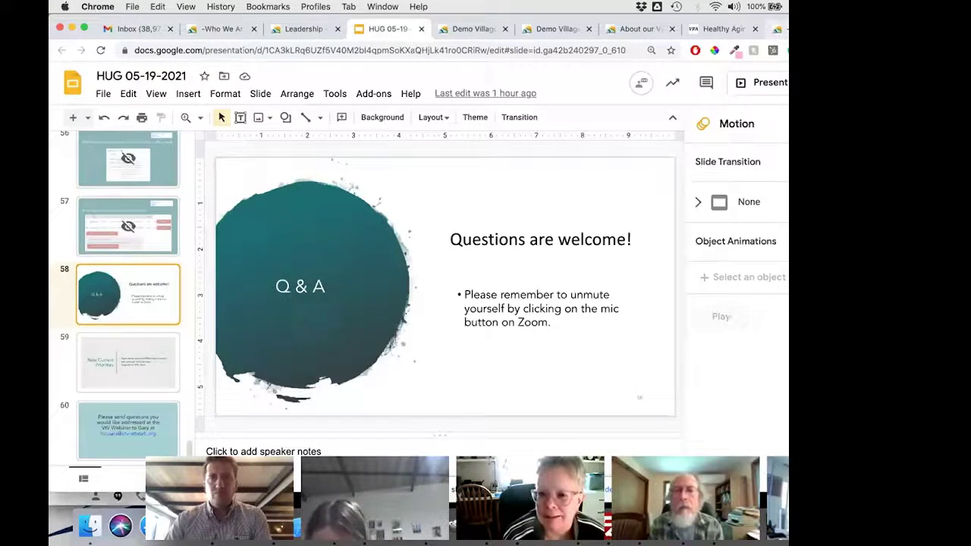
# - Return to the Demo Village site, open its list of emails and start a new email
pyautogui.press('super+9')
pyautogui.scroll(2, 749, 177)
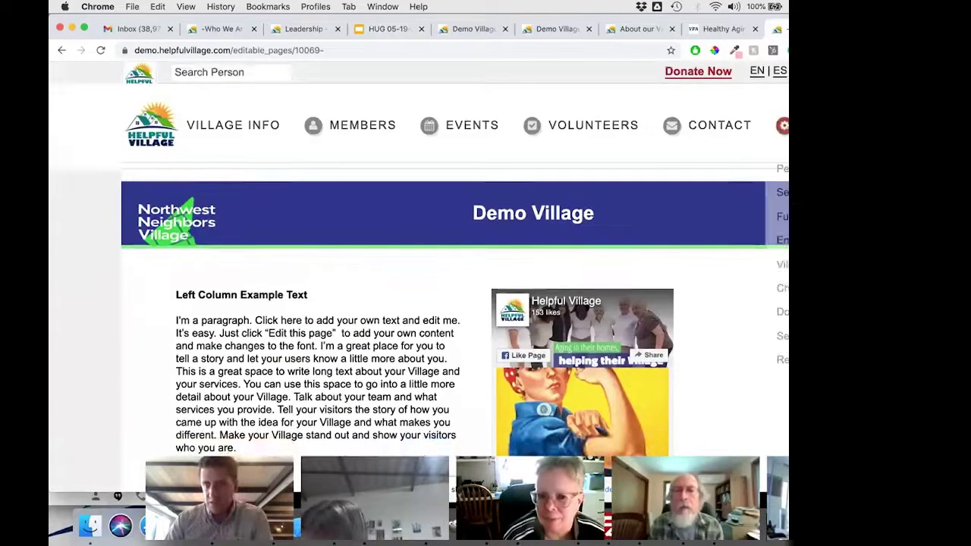
pyautogui.moveTo(781, 169)
pyautogui.moveTo(781, 191)
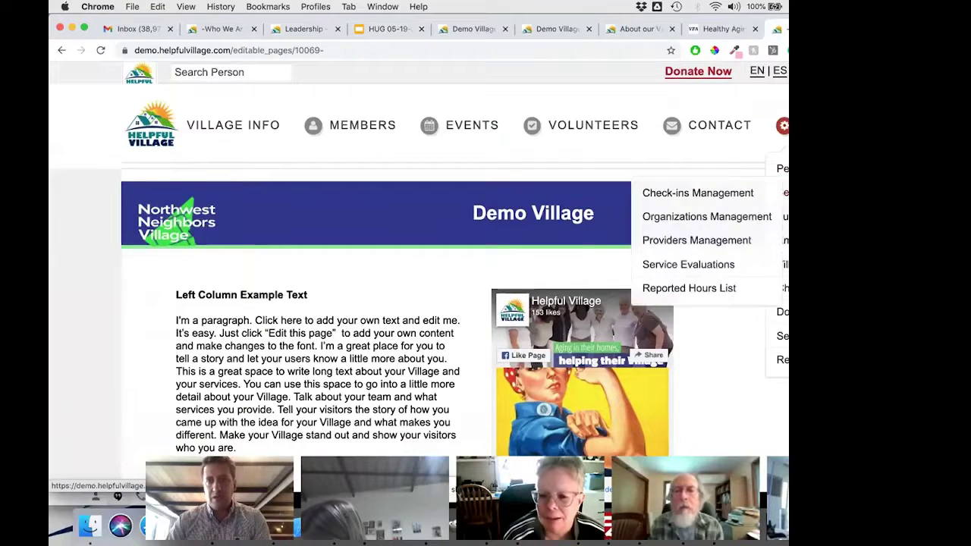
pyautogui.click(781, 240)
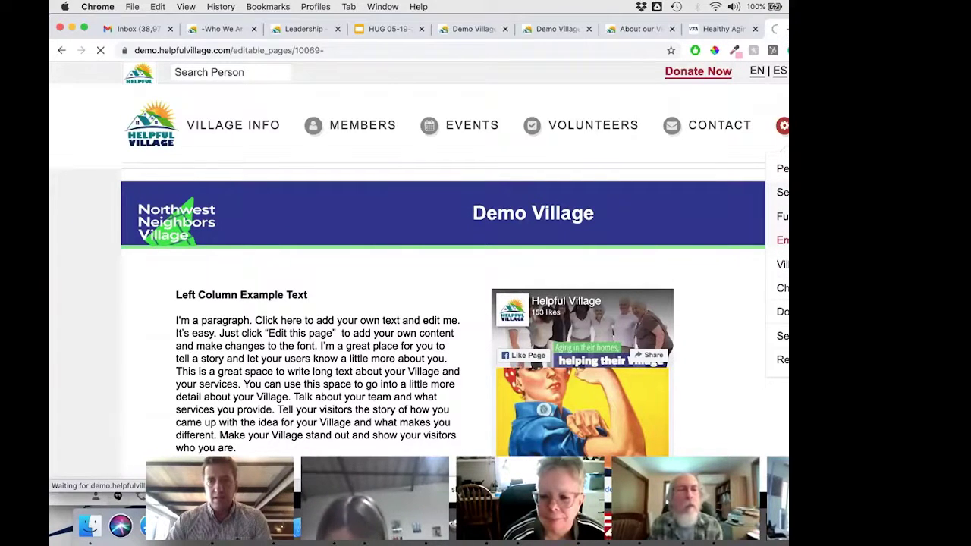
pyautogui.scroll(-3, 570, 241)
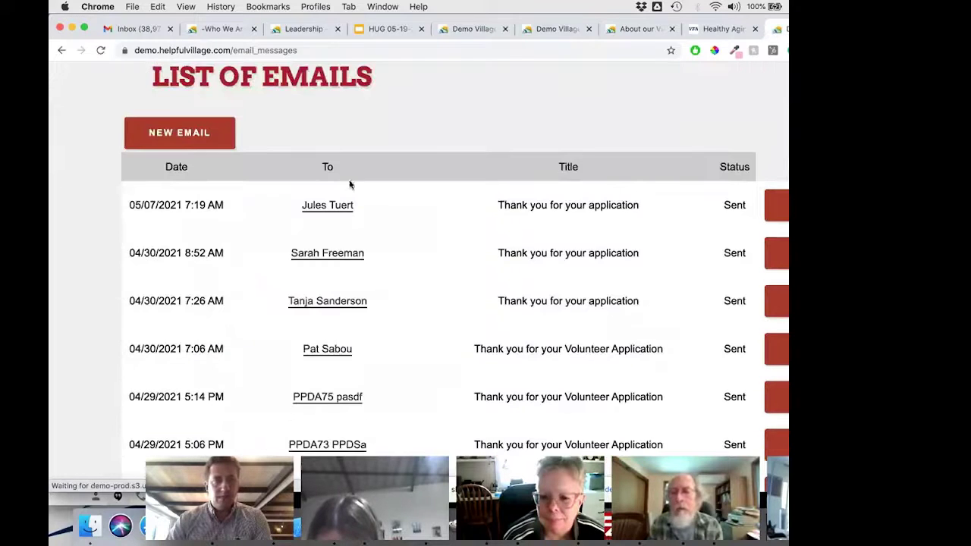
pyautogui.click(211, 140)
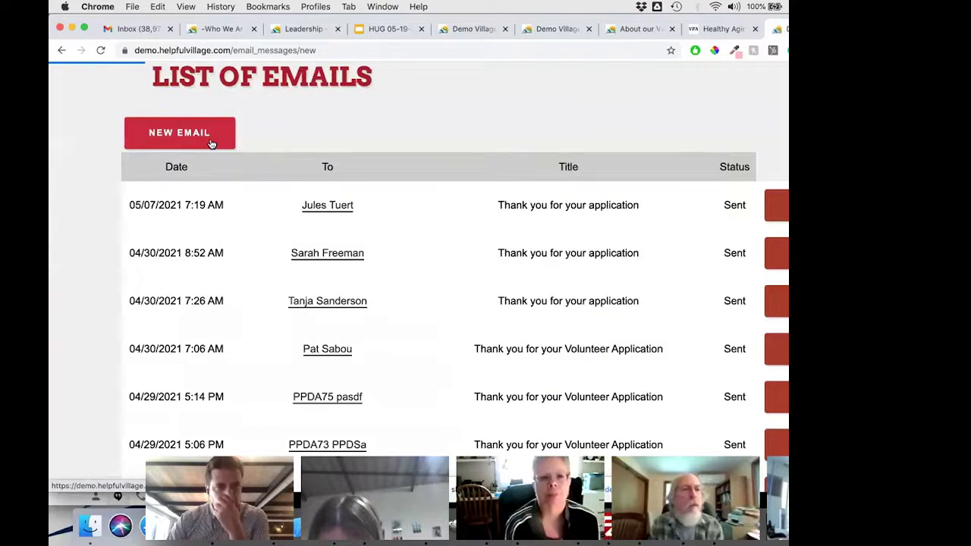
pyautogui.scroll(-5, 288, 147)
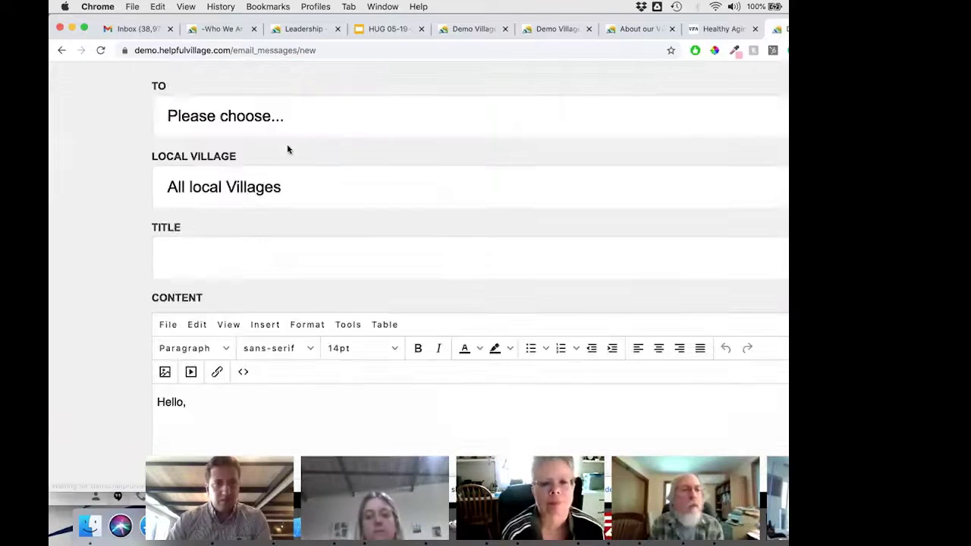
pyautogui.scroll(-4, 265, 149)
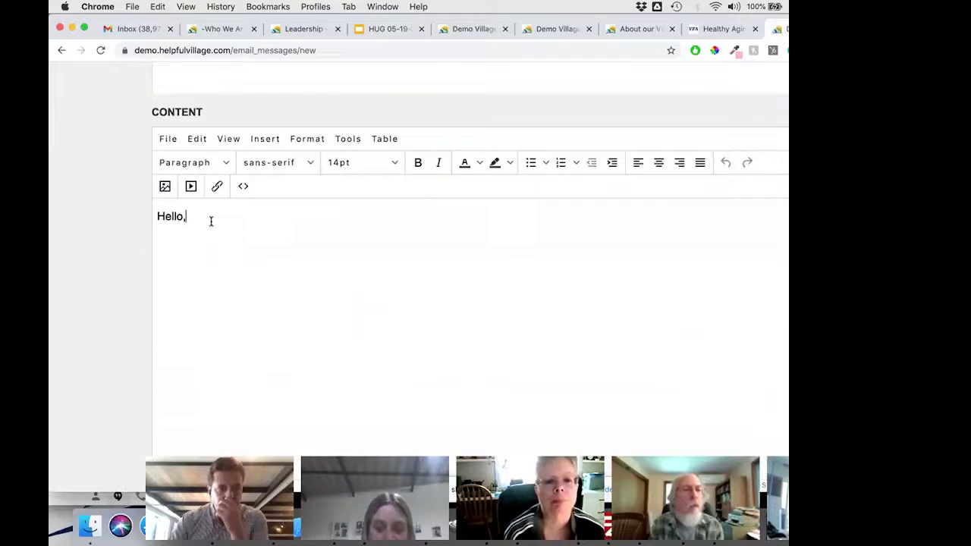
pyautogui.click(210, 219)
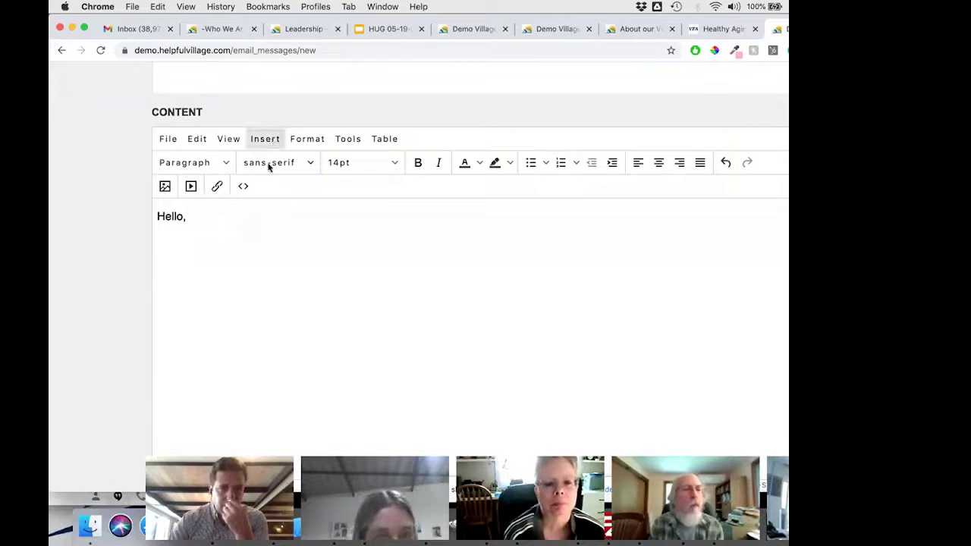
pyautogui.click(264, 139)
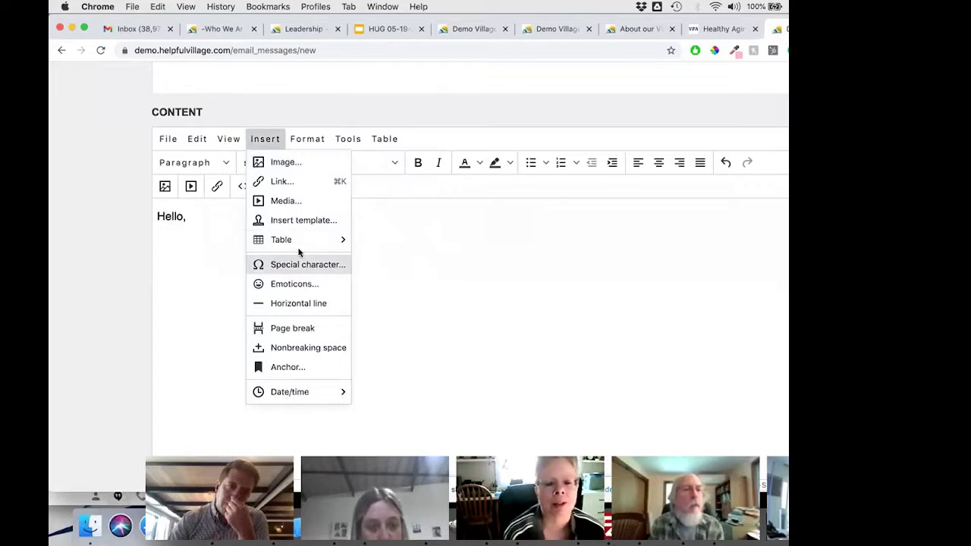
pyautogui.moveTo(292, 242)
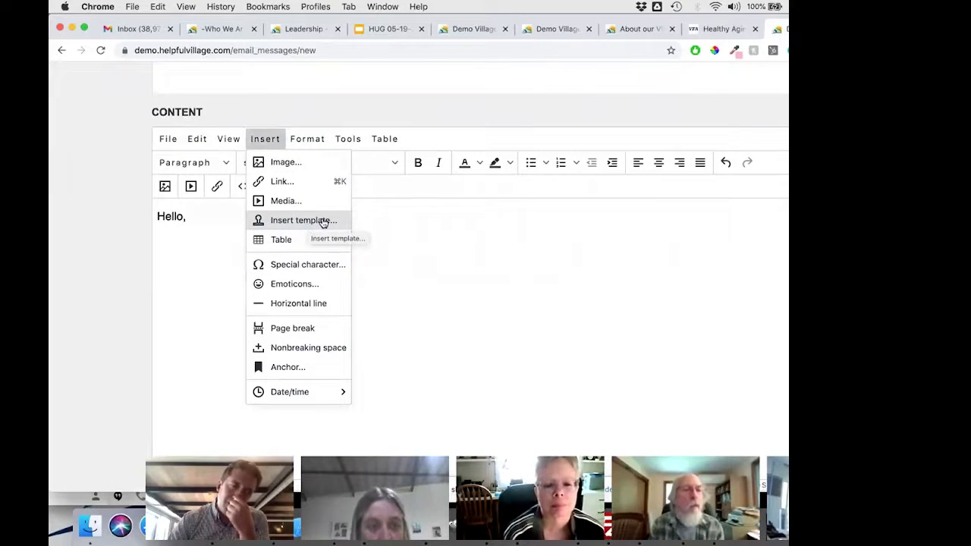
pyautogui.click(322, 220)
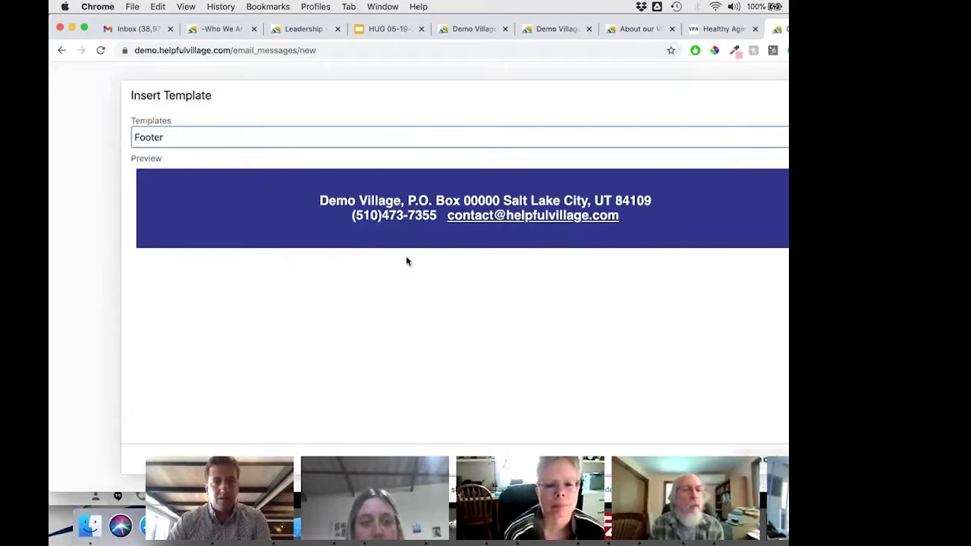
pyautogui.click(181, 135)
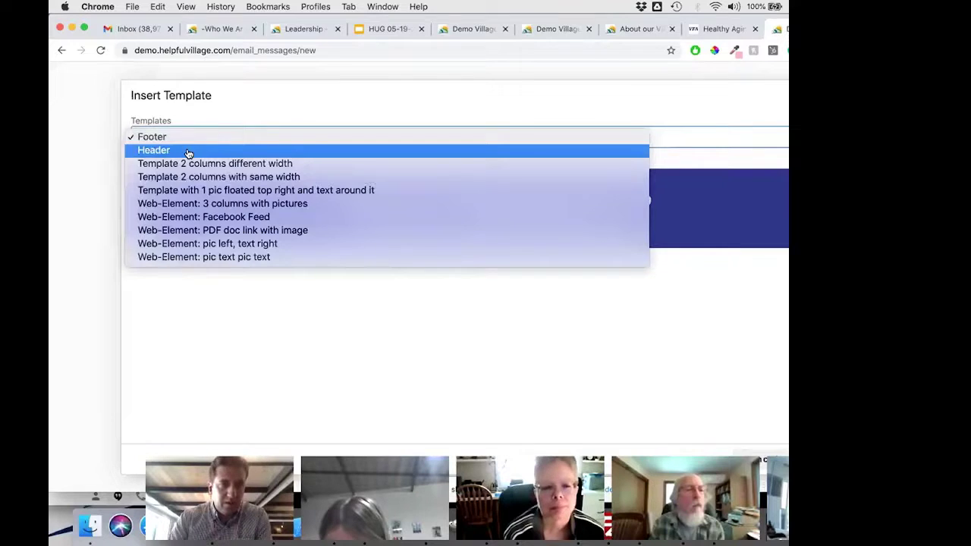
pyautogui.click(167, 341)
pyautogui.press('Escape')
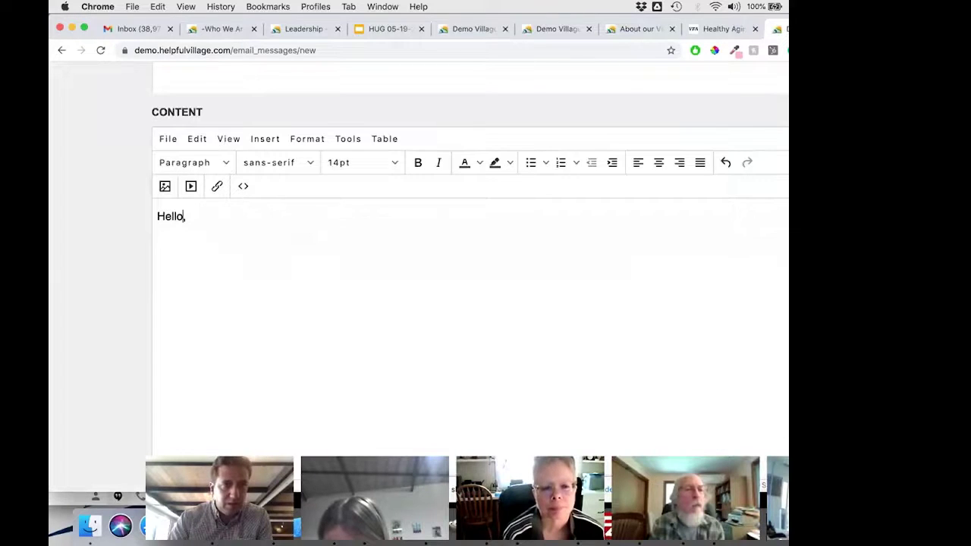
# - Add three blank lines above "Hello," in the email content and insert the Header template at the top
pyautogui.press('Return')
pyautogui.press('Return')
pyautogui.press('Return')
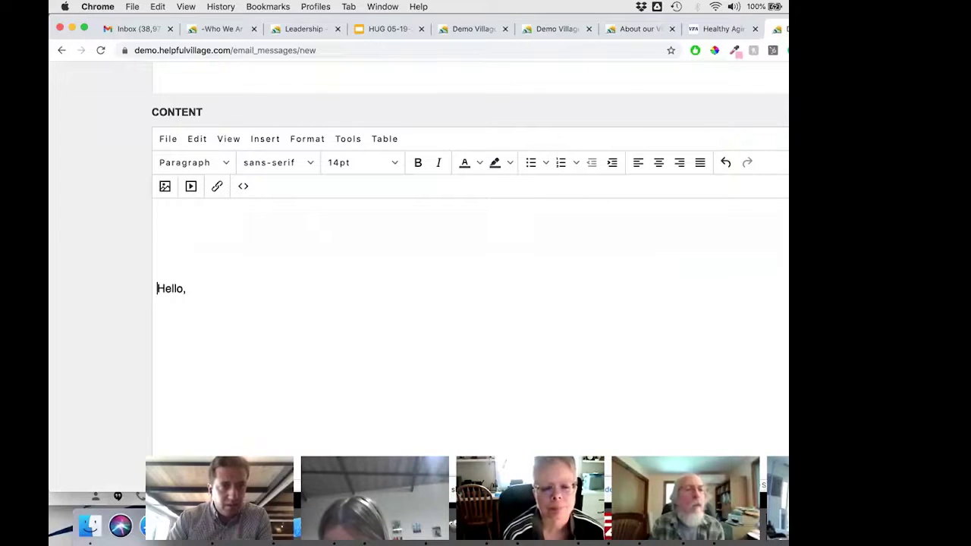
pyautogui.click(268, 139)
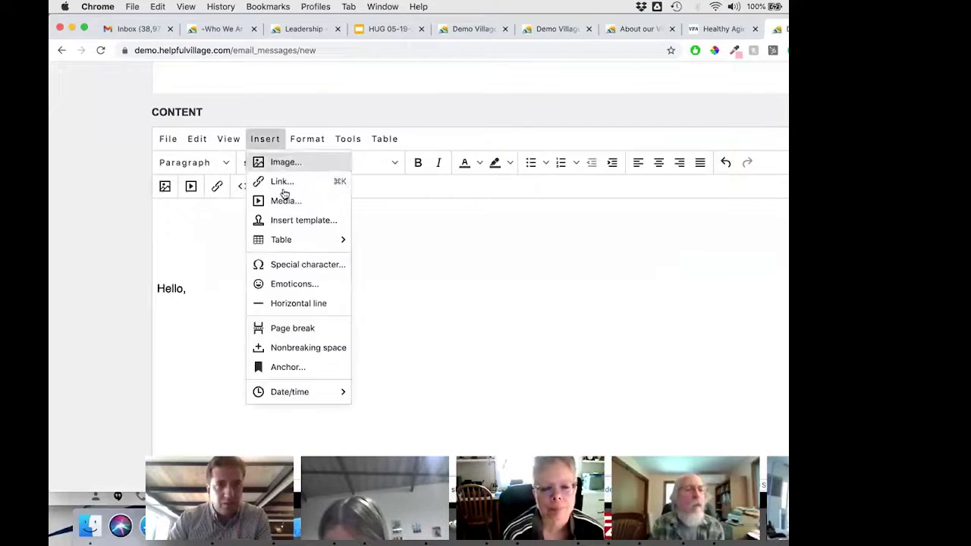
pyautogui.click(291, 227)
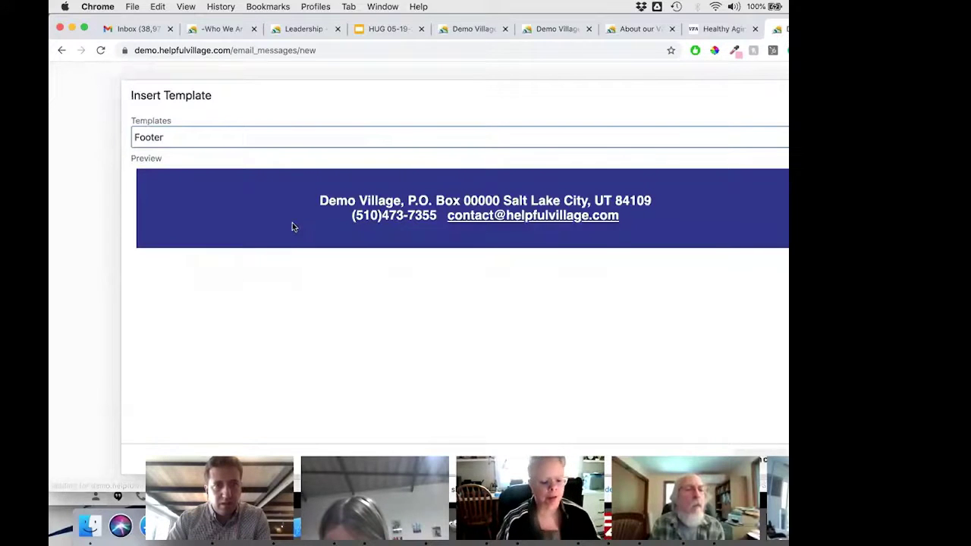
pyautogui.click(261, 141)
pyautogui.click(227, 150)
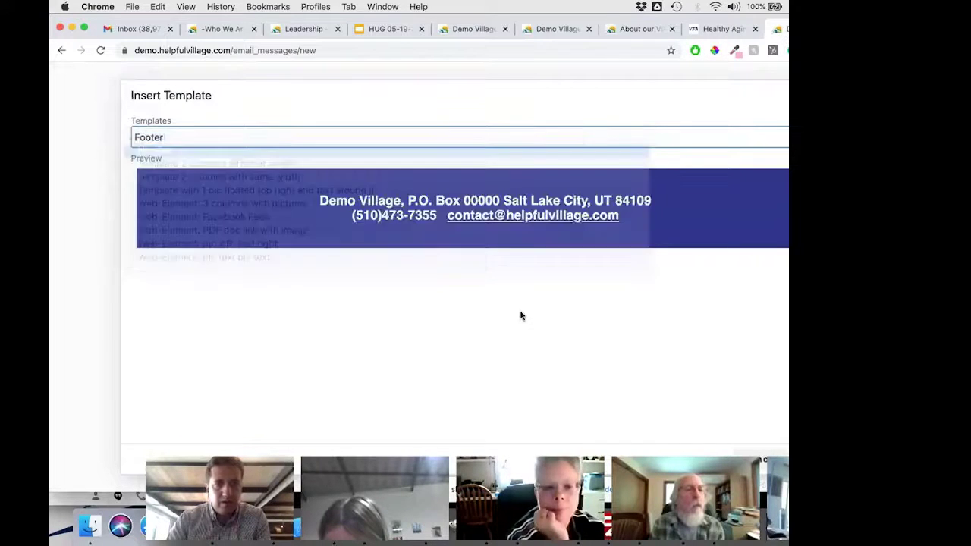
pyautogui.press('Return')
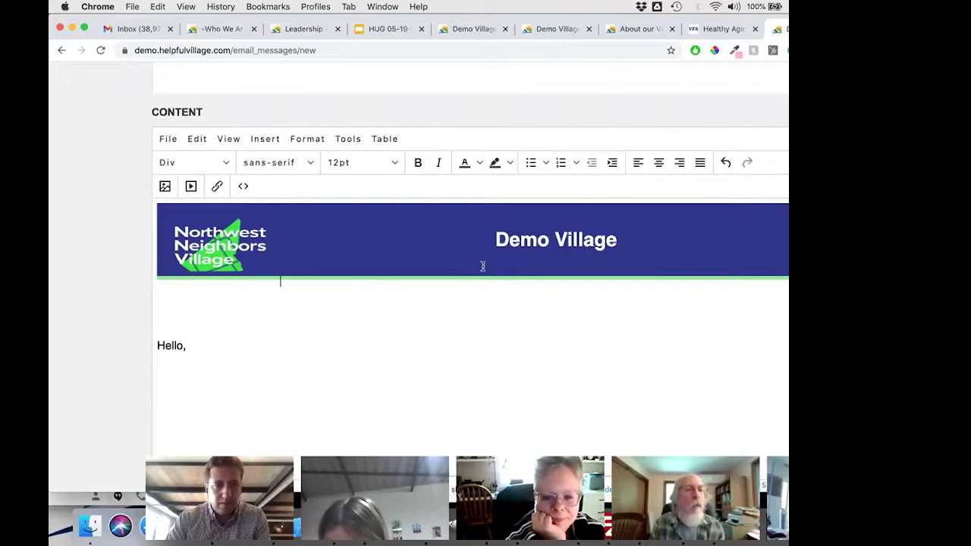
# - Add four new lines below "Hello," in the email content and insert the Footer template there
pyautogui.scroll(-4, 290, 277)
pyautogui.press('Return')
pyautogui.press('Return')
pyautogui.press('Return')
pyautogui.press('Return')
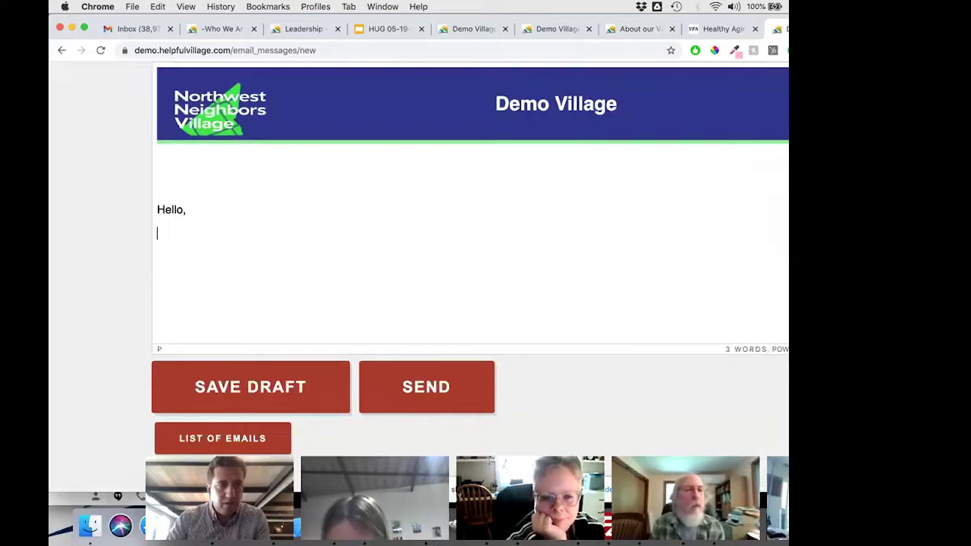
pyautogui.scroll(2, 688, 296)
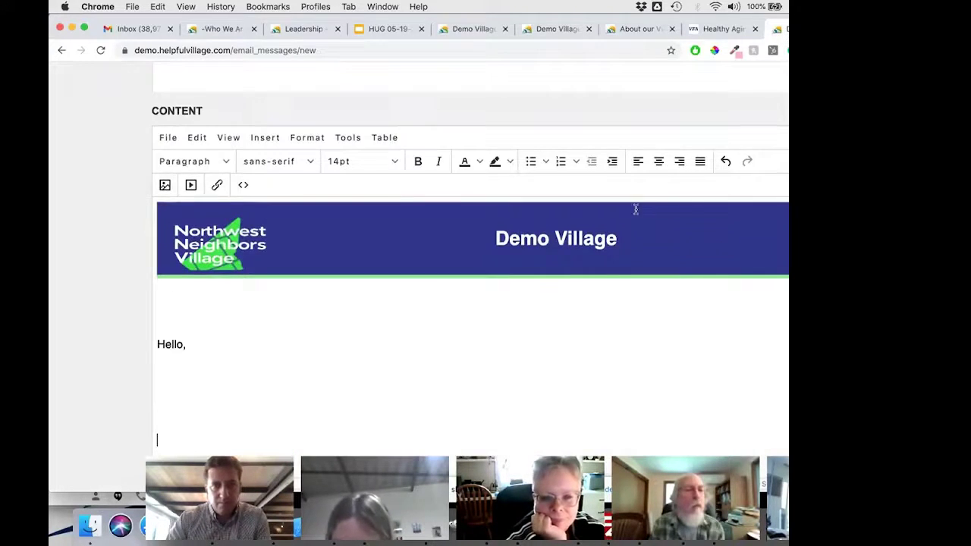
pyautogui.click(264, 138)
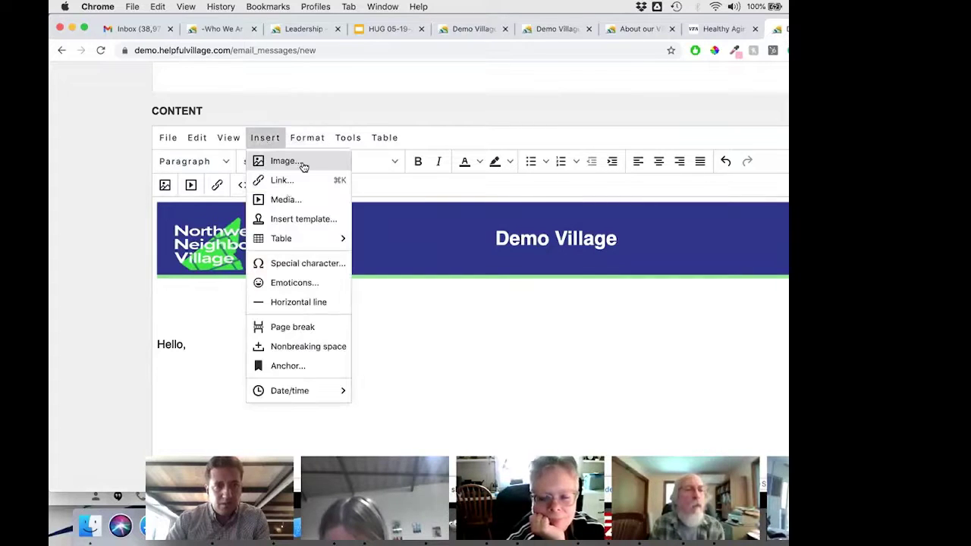
pyautogui.click(306, 220)
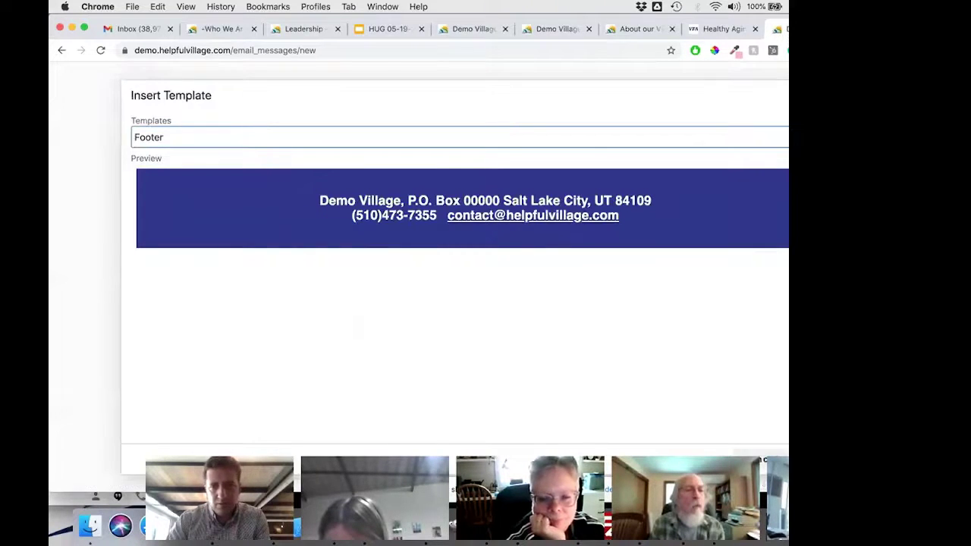
pyautogui.press('Return')
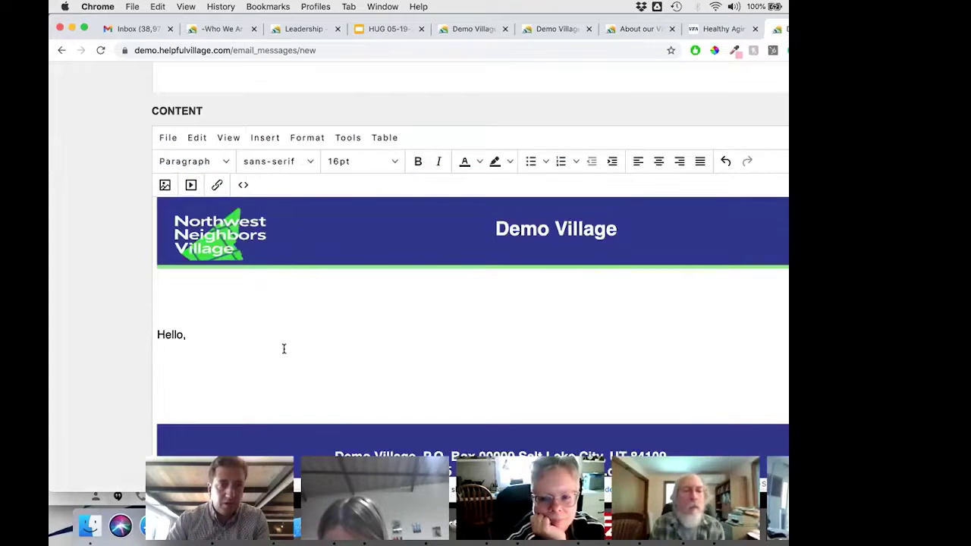
# - Add a blank line between "Hello," and the footer and insert the "Web-Element: pic left, text right" template there
pyautogui.press('Return')
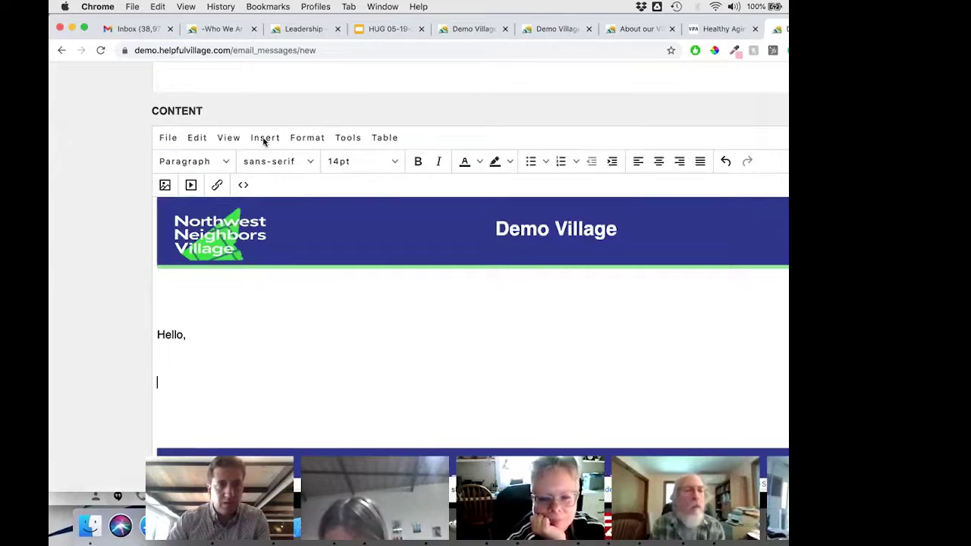
pyautogui.click(264, 139)
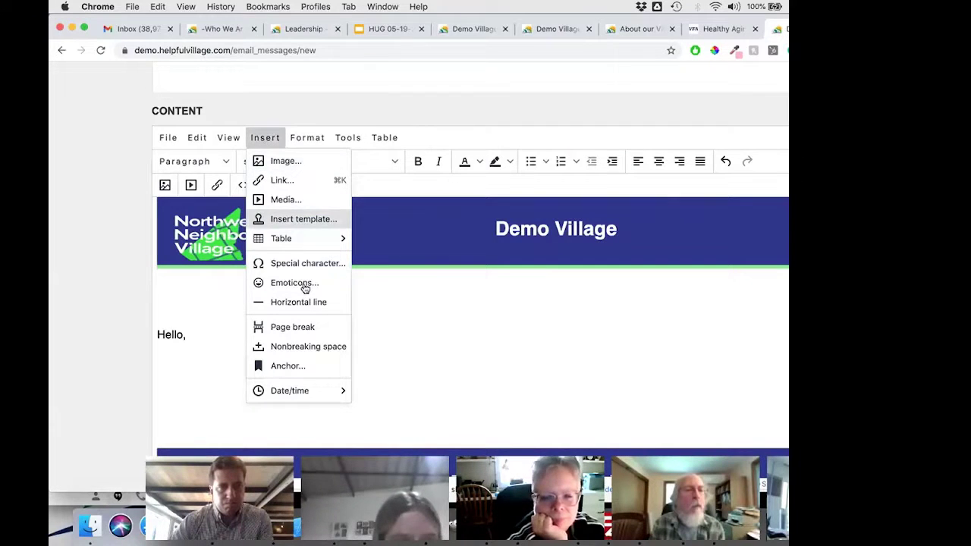
pyautogui.click(311, 219)
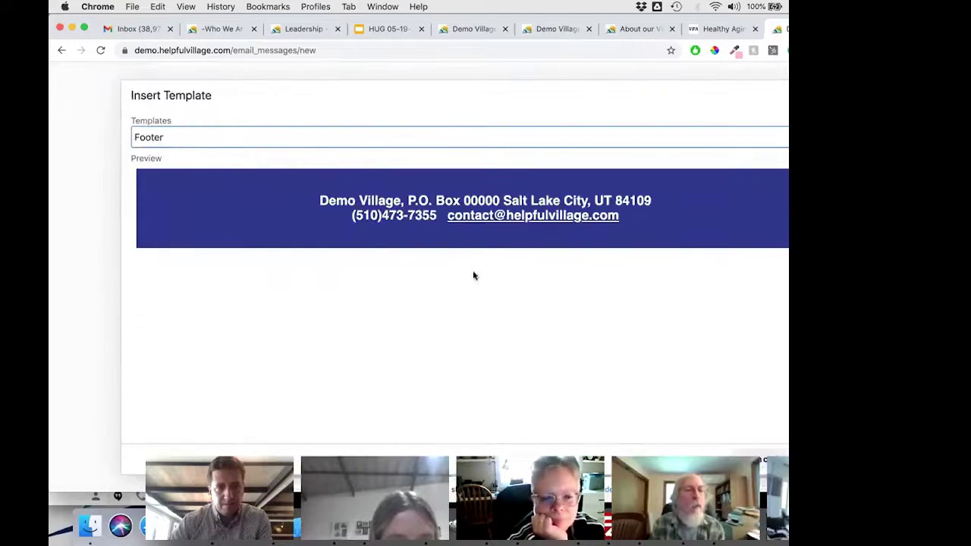
pyautogui.click(314, 142)
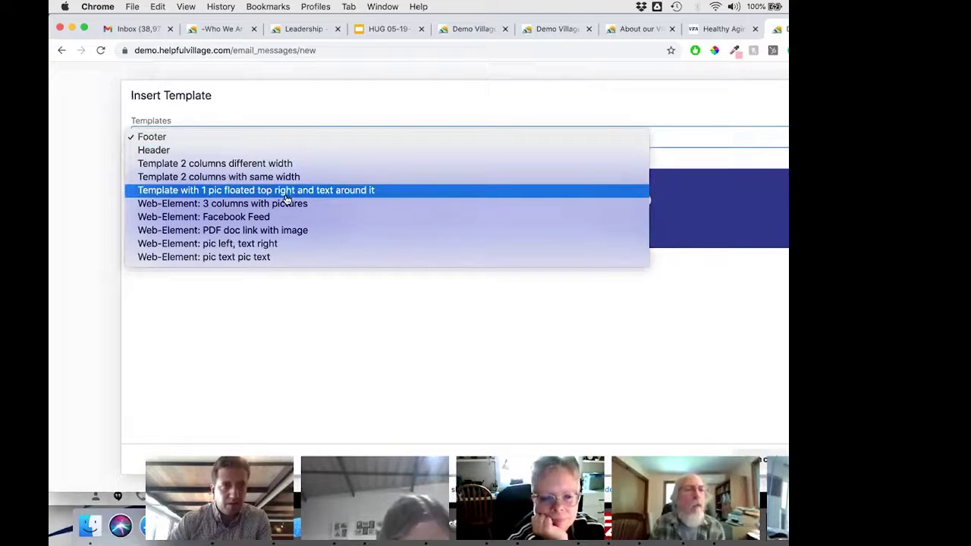
pyautogui.click(278, 247)
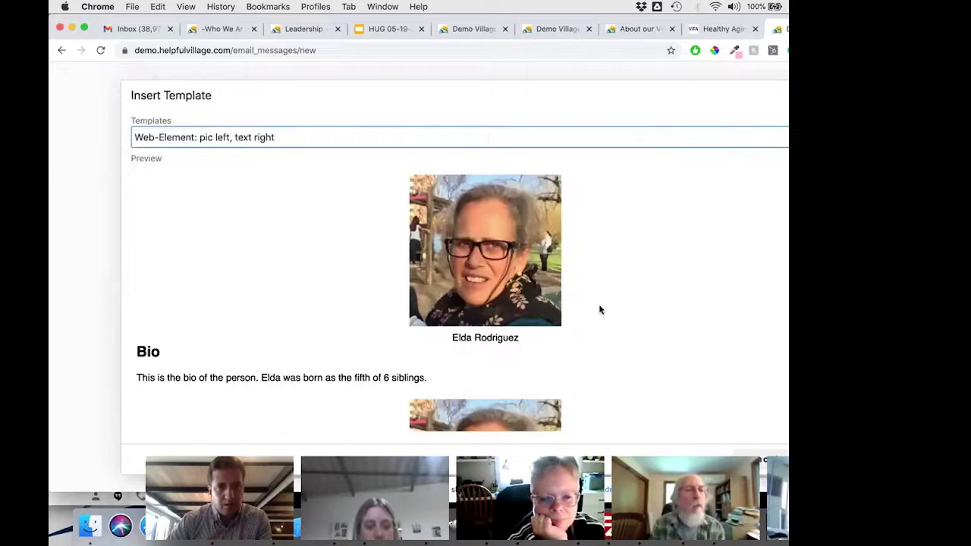
pyautogui.scroll(-3, 599, 310)
pyautogui.scroll(3, 490, 288)
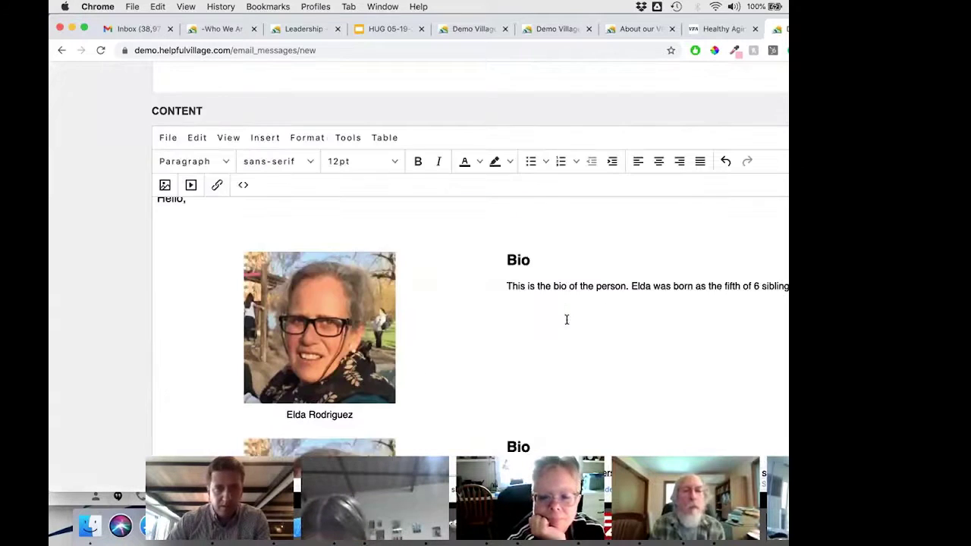
pyautogui.scroll(3, 474, 280)
pyautogui.scroll(2, 474, 280)
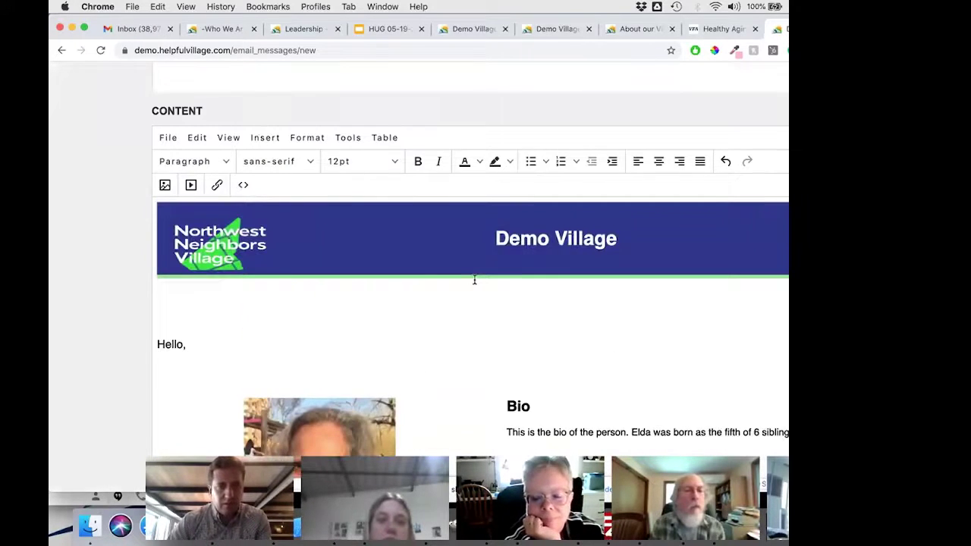
# - Look at the upload option in the image settings of the first bio photo, then close them without saving
pyautogui.scroll(-6, 474, 280)
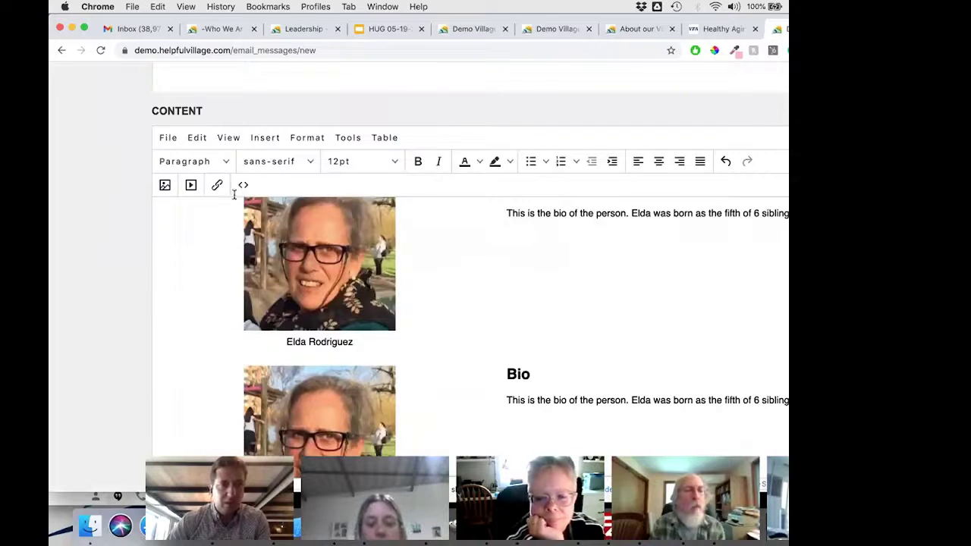
pyautogui.click(291, 243)
pyautogui.click(165, 185)
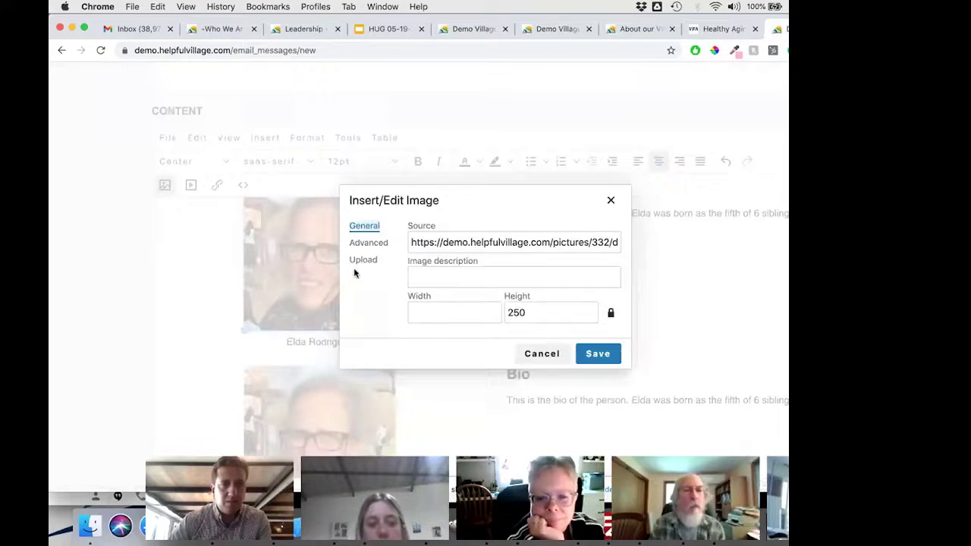
pyautogui.click(362, 259)
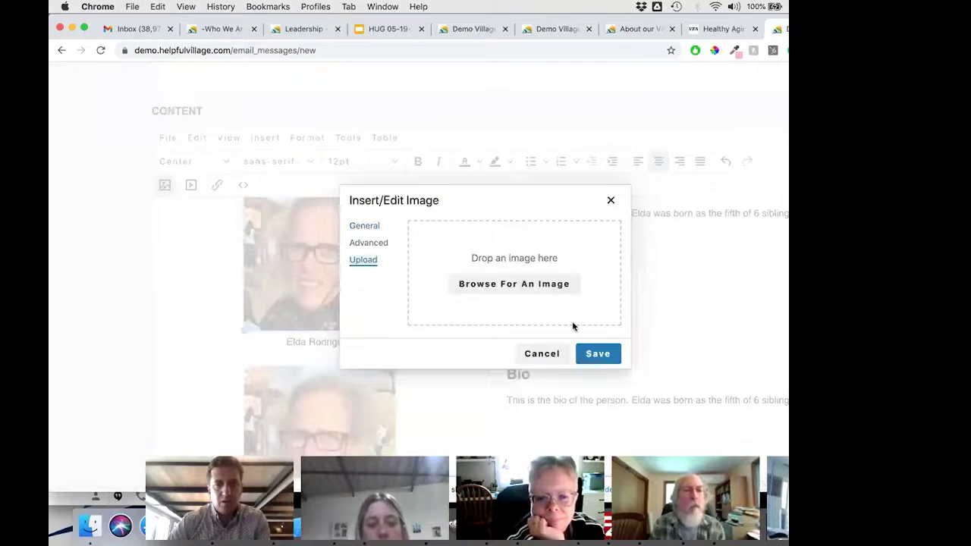
pyautogui.click(542, 354)
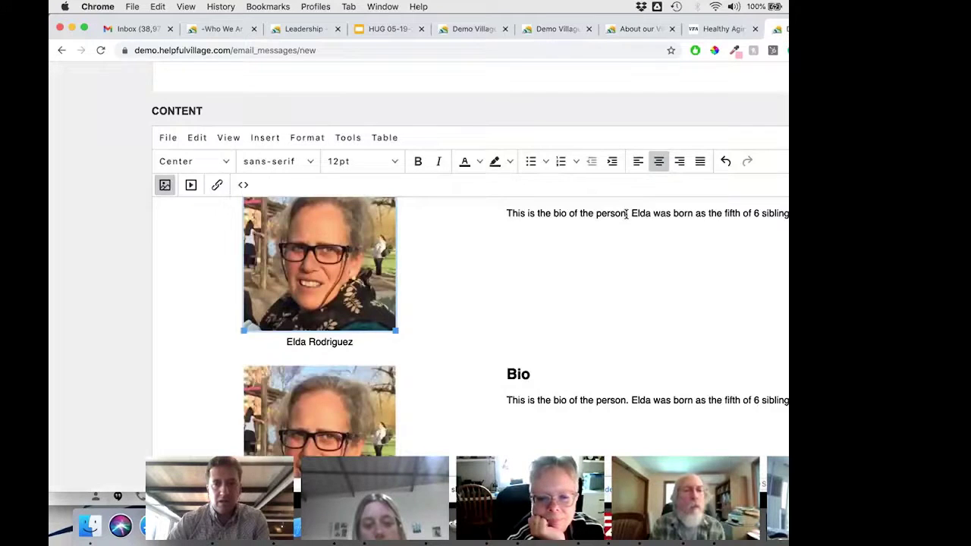
pyautogui.click(636, 213)
pyautogui.press('BackSpace')
pyautogui.press('BackSpace')
pyautogui.write('Se')
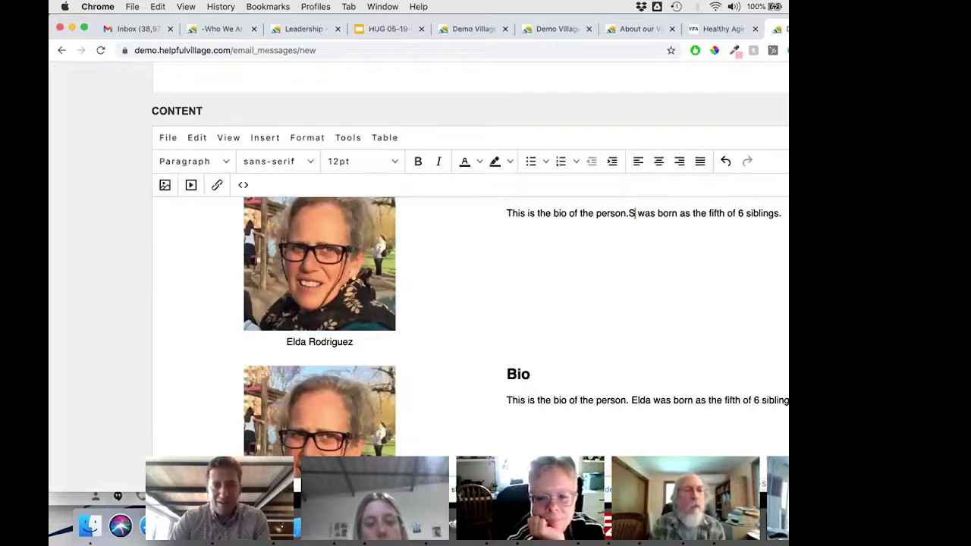
pyautogui.press('BackSpace')
pyautogui.press('BackSpace')
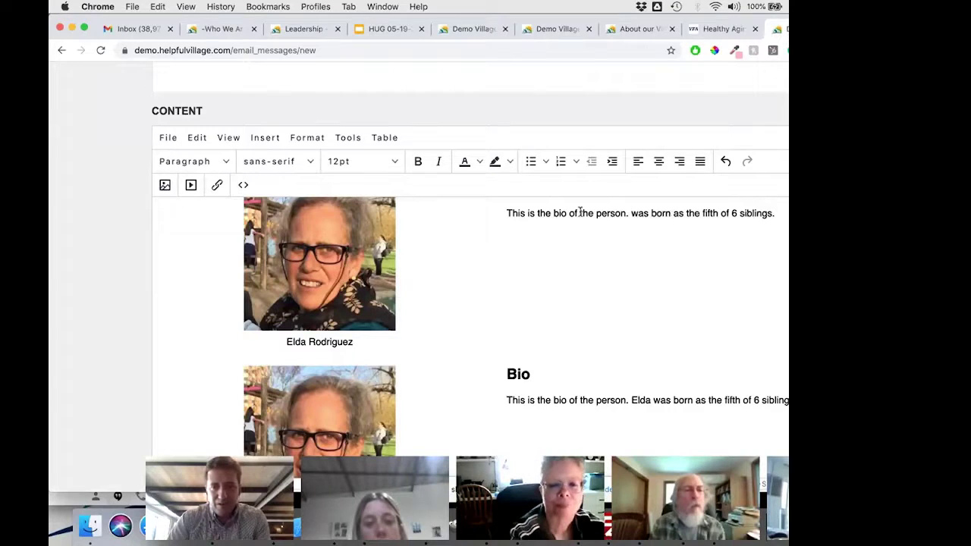
# - Replace the first bio's paragraph with "We are tired of seeing" followed by the person's first name and "'s mom."
pyautogui.moveTo(775, 213); pyautogui.dragTo(506, 213)
pyautogui.write('T')
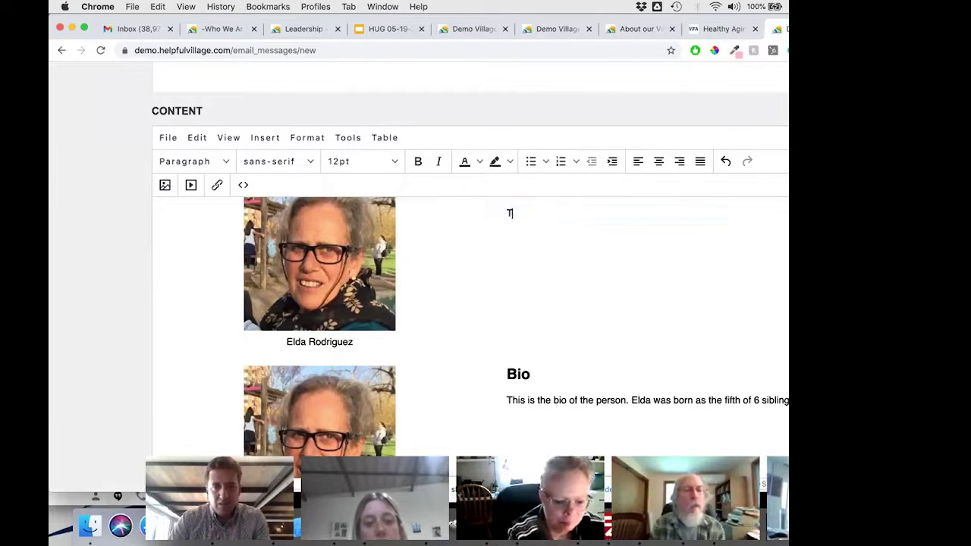
pyautogui.write('We a')
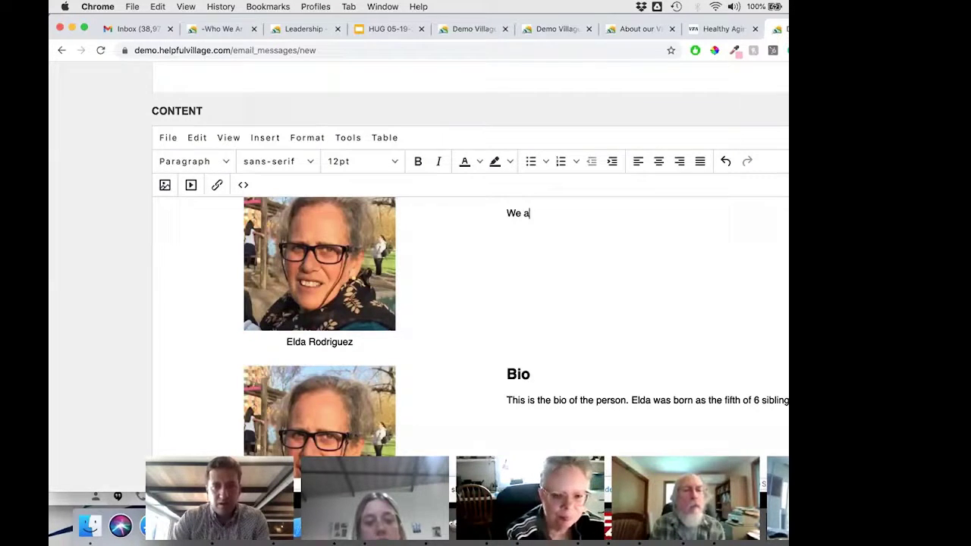
pyautogui.write('re tired of s')
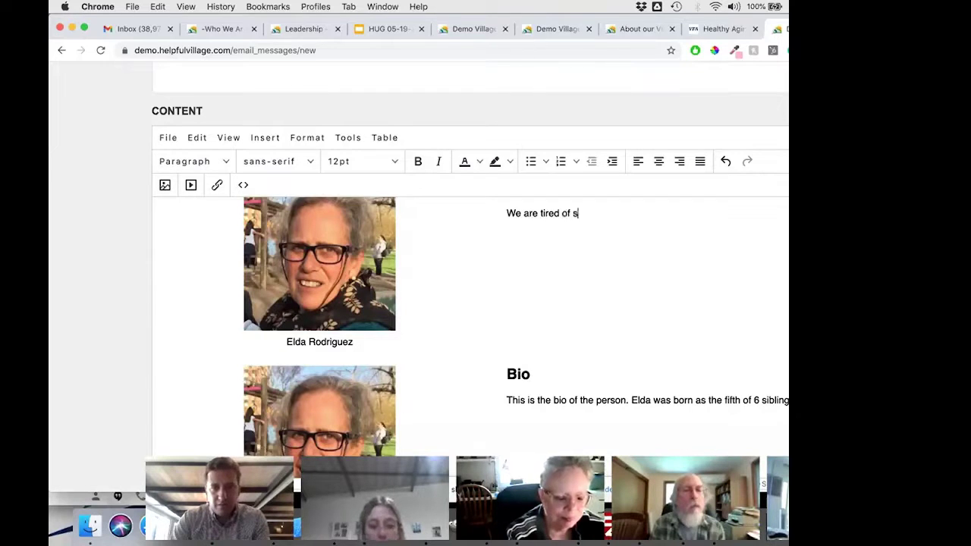
pyautogui.write("eeing Manuel's mom")
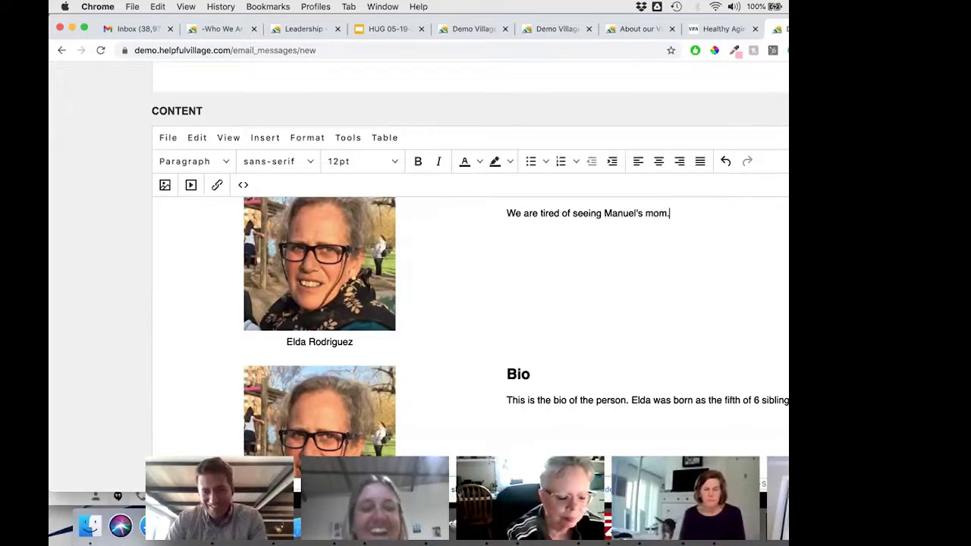
pyautogui.write('.')
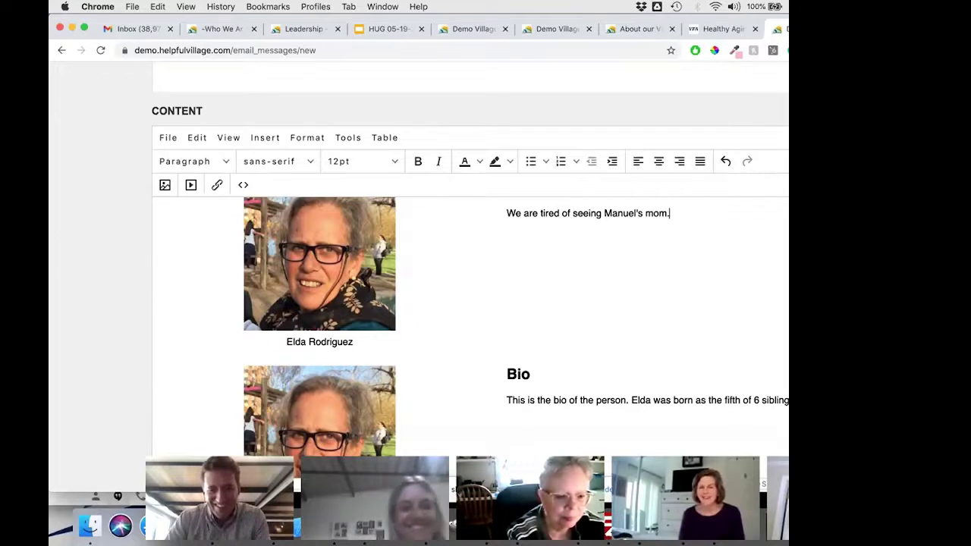